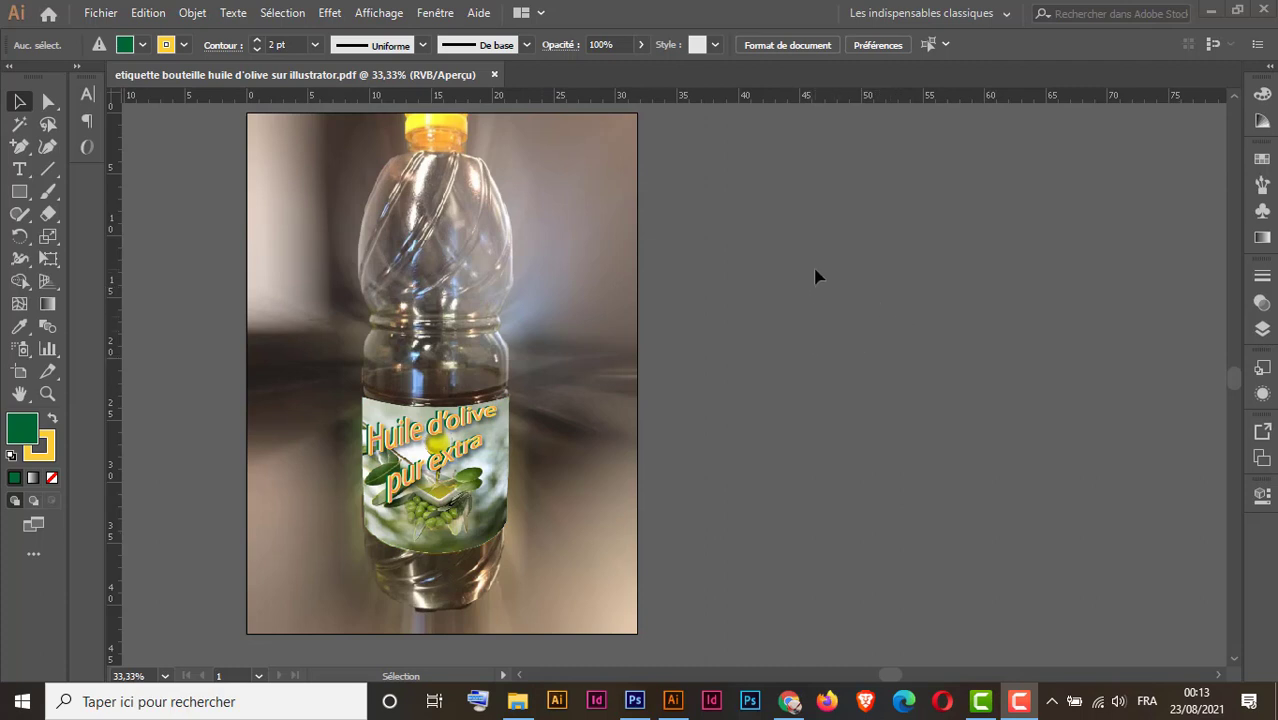
Open the image "etiquette bouteille huile d'olive sur illustrator.jpg" from the "etiquette bouteille huile d'olive" folder
{"action": "left_click", "coordinate": [99, 13]}
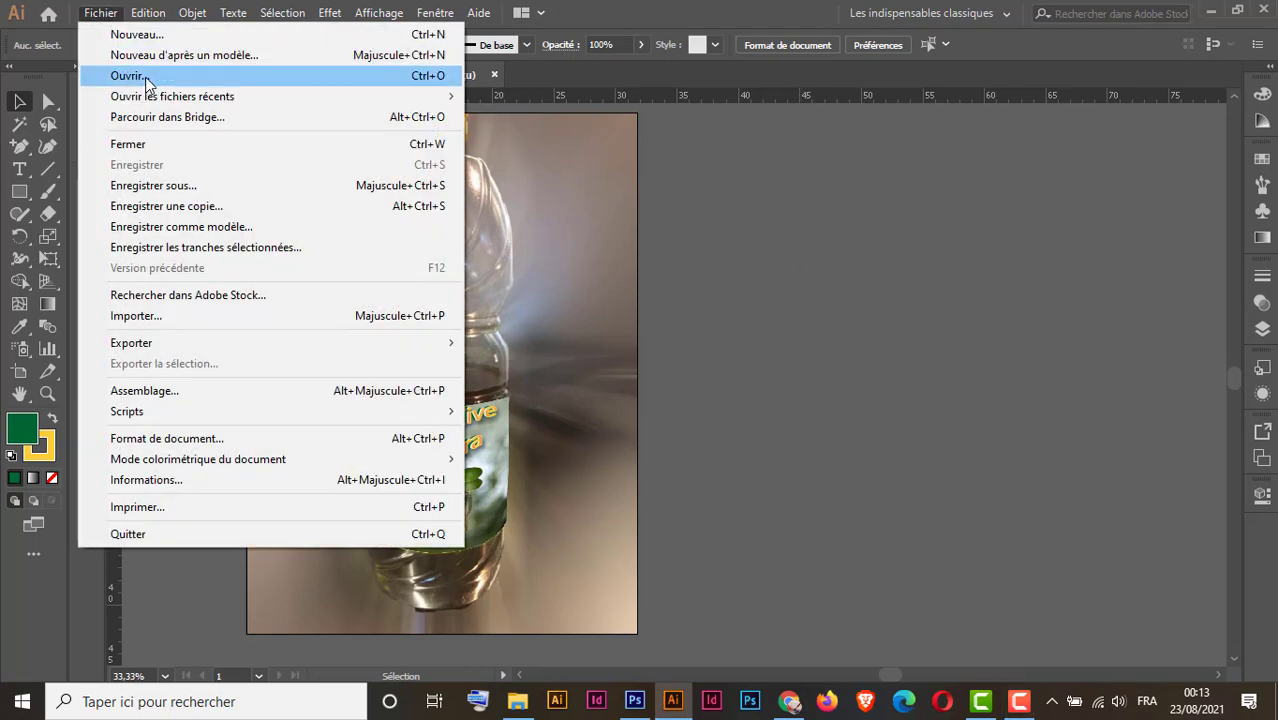
{"action": "left_click", "coordinate": [147, 77]}
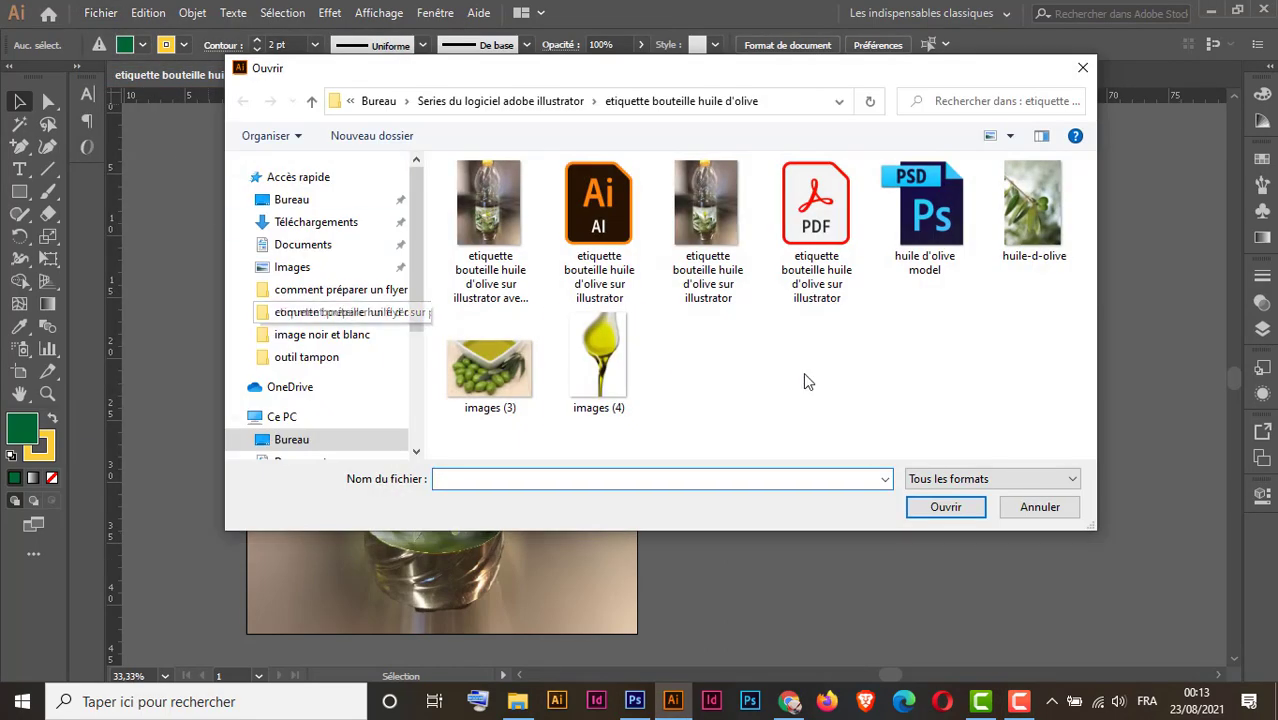
{"action": "left_click", "coordinate": [706, 230]}
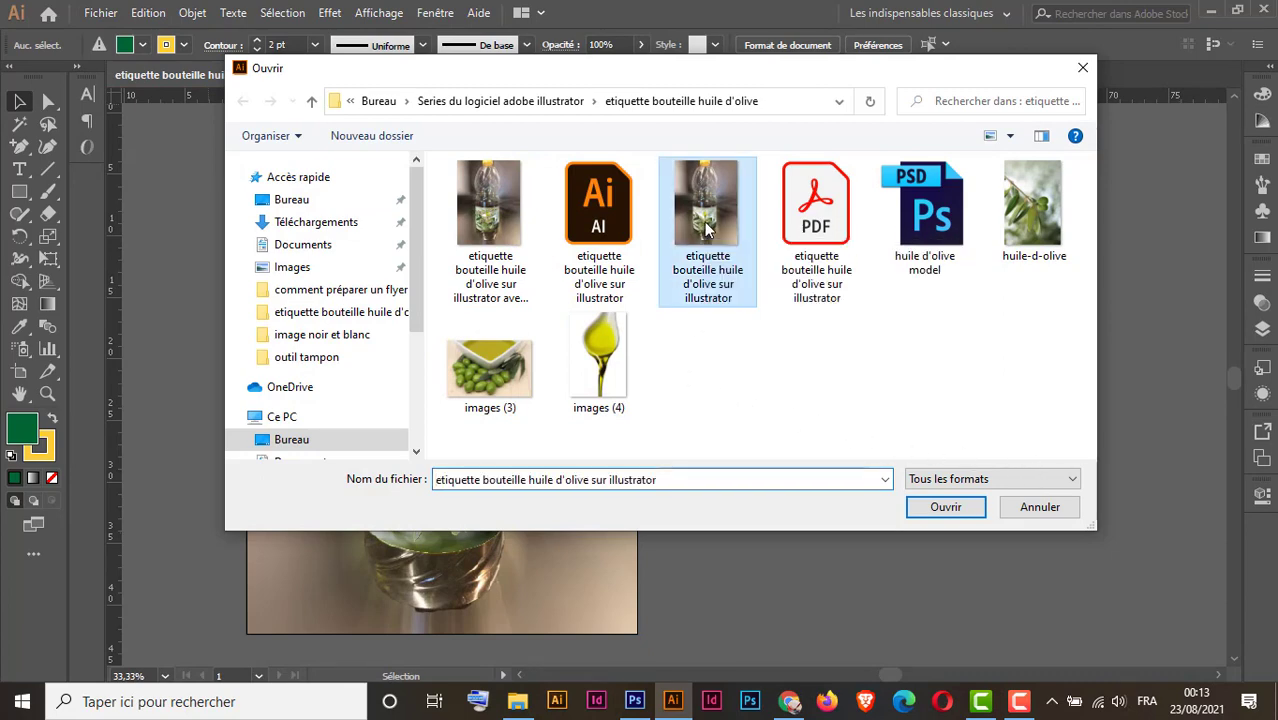
{"action": "left_click", "coordinate": [946, 508]}
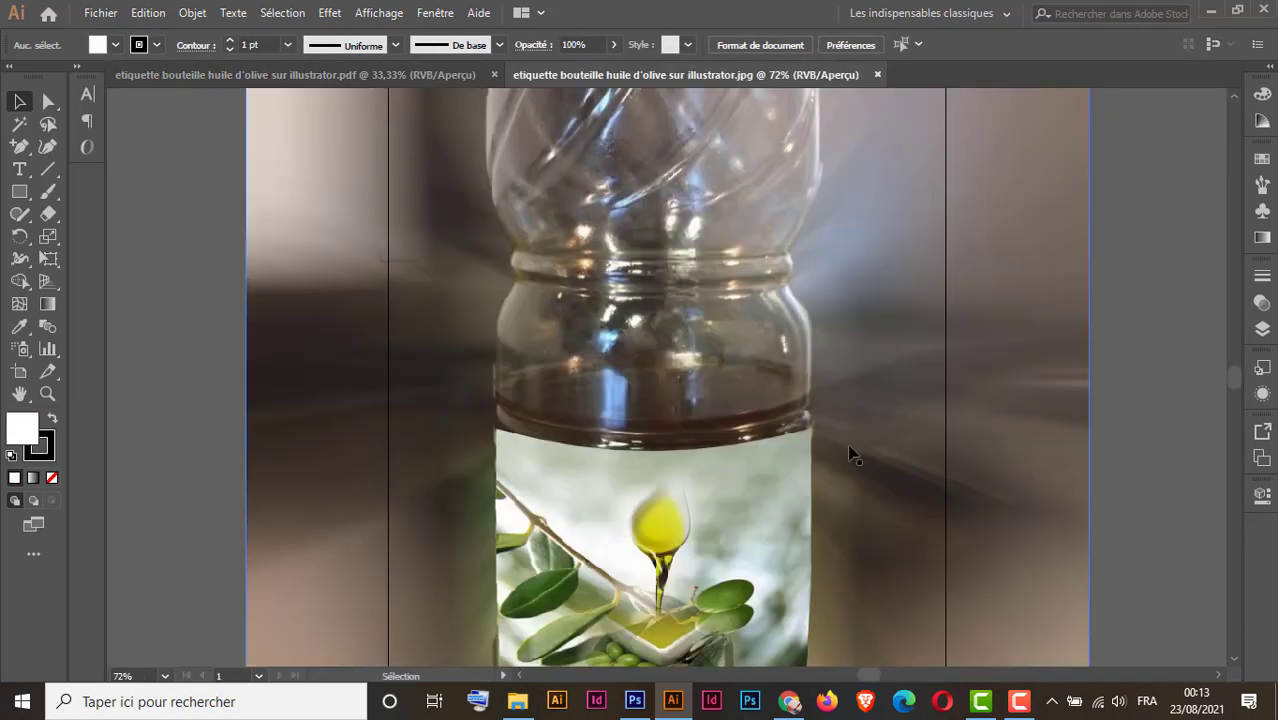
{"action": "key", "text": "ctrl+minus"}
{"action": "key", "text": "ctrl+minus"}
{"action": "key", "text": "ctrl+minus"}
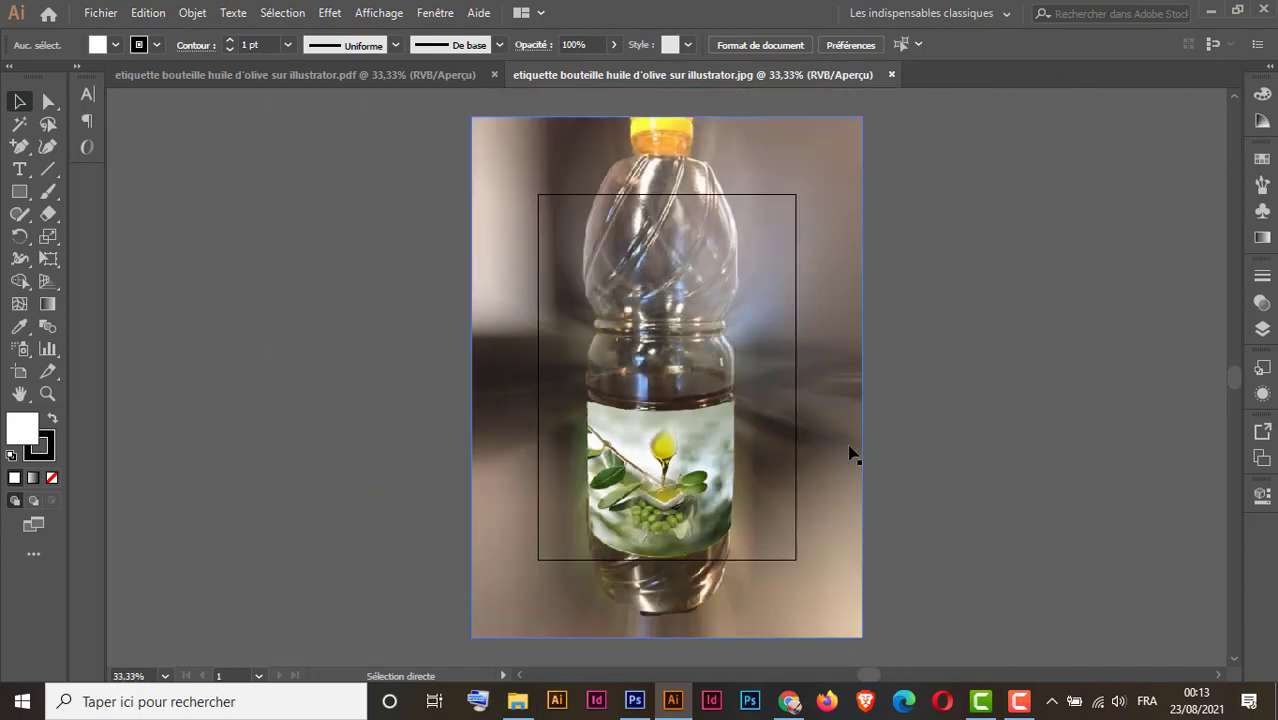
{"action": "key", "text": "ctrl+minus"}
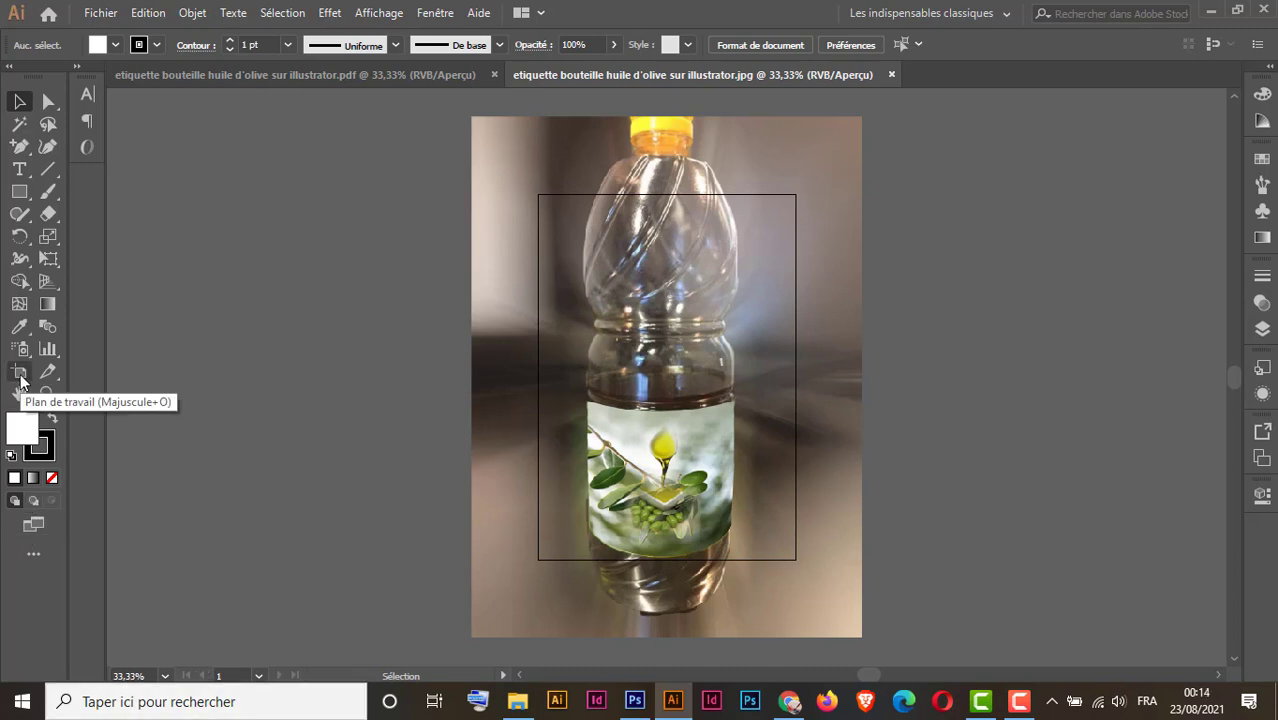
Show the document rulers and set their unit to centimetres
{"action": "left_click", "coordinate": [20, 375]}
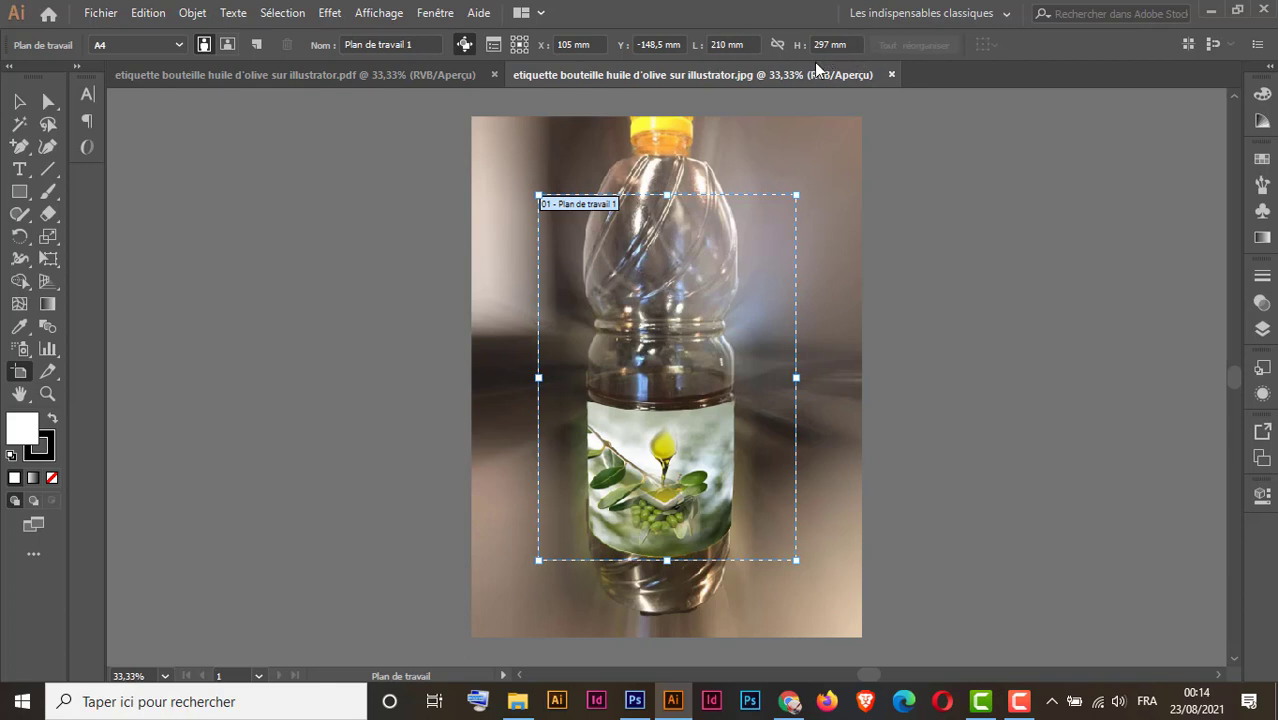
{"action": "left_click", "coordinate": [18, 103]}
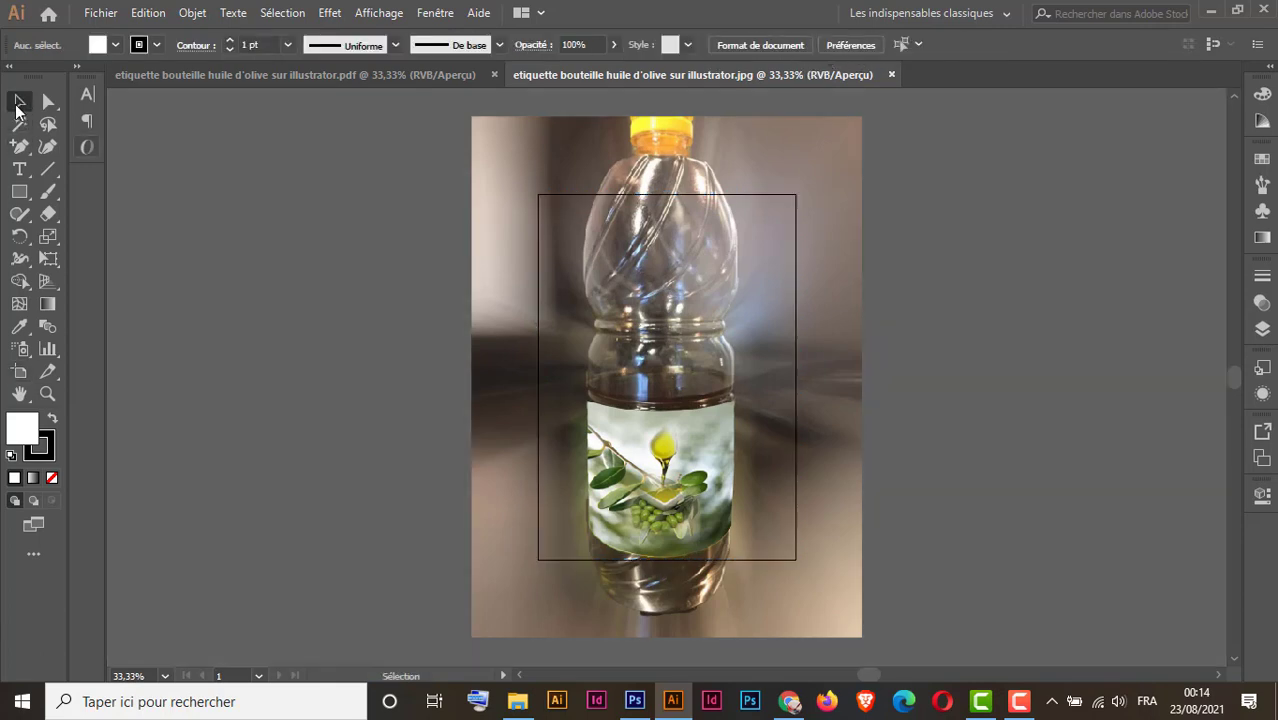
{"action": "key", "text": "ctrl+r"}
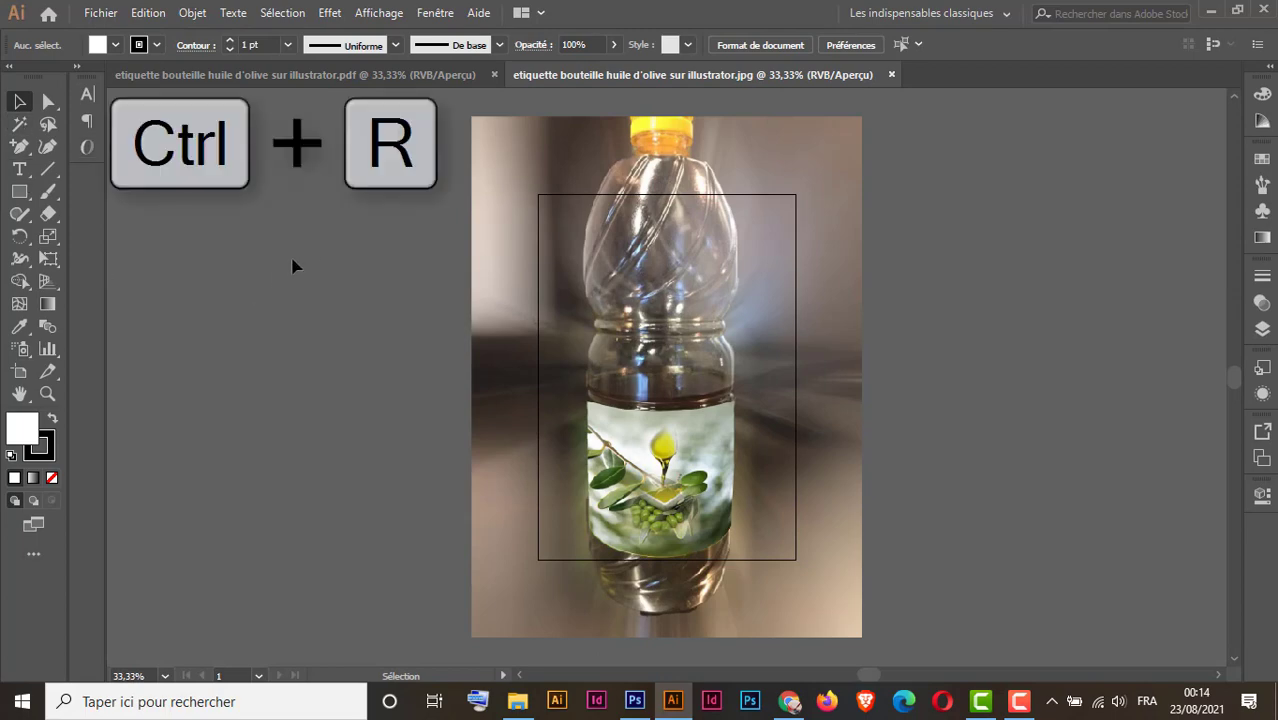
{"action": "key", "text": "ctrl+r"}
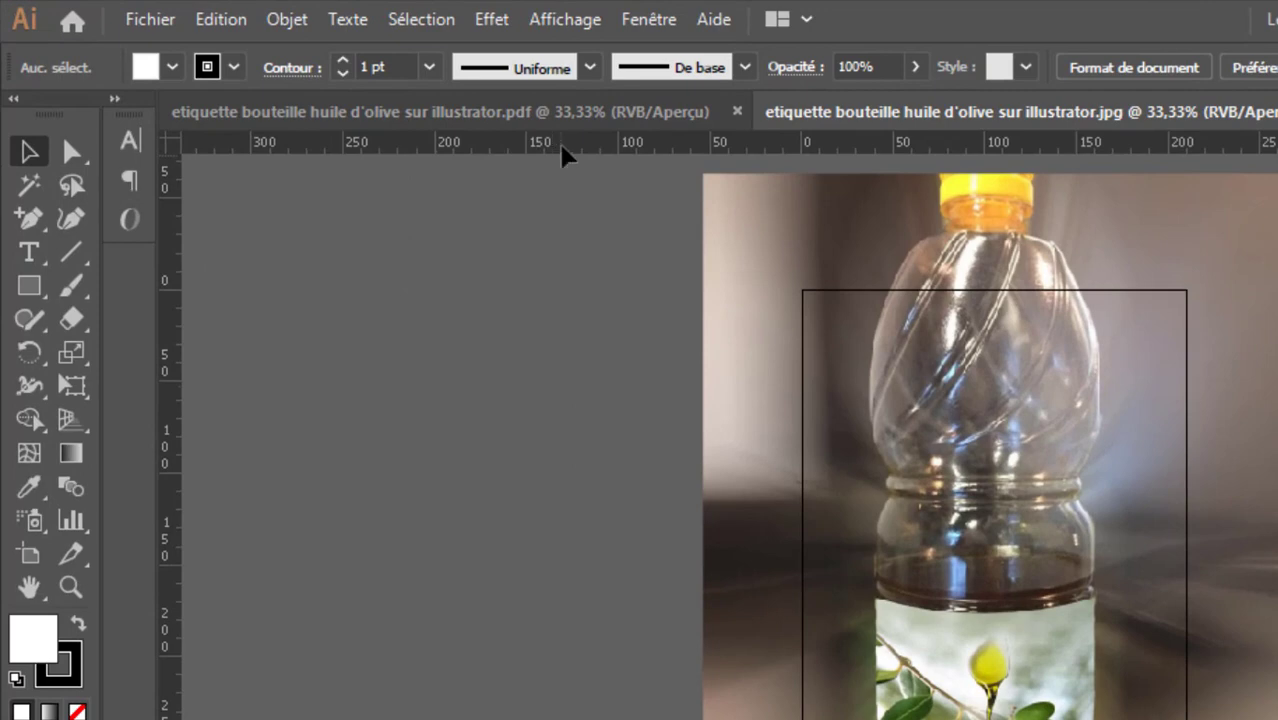
{"action": "right_click", "coordinate": [563, 155]}
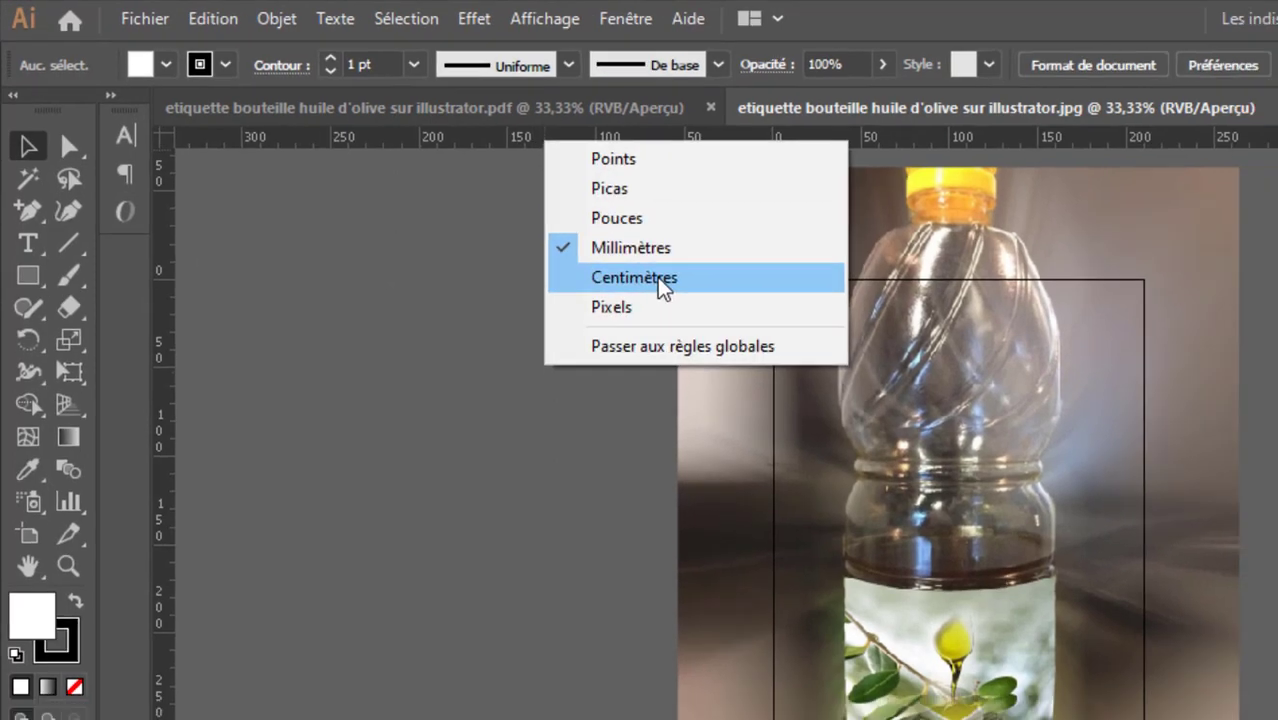
{"action": "left_click", "coordinate": [688, 295]}
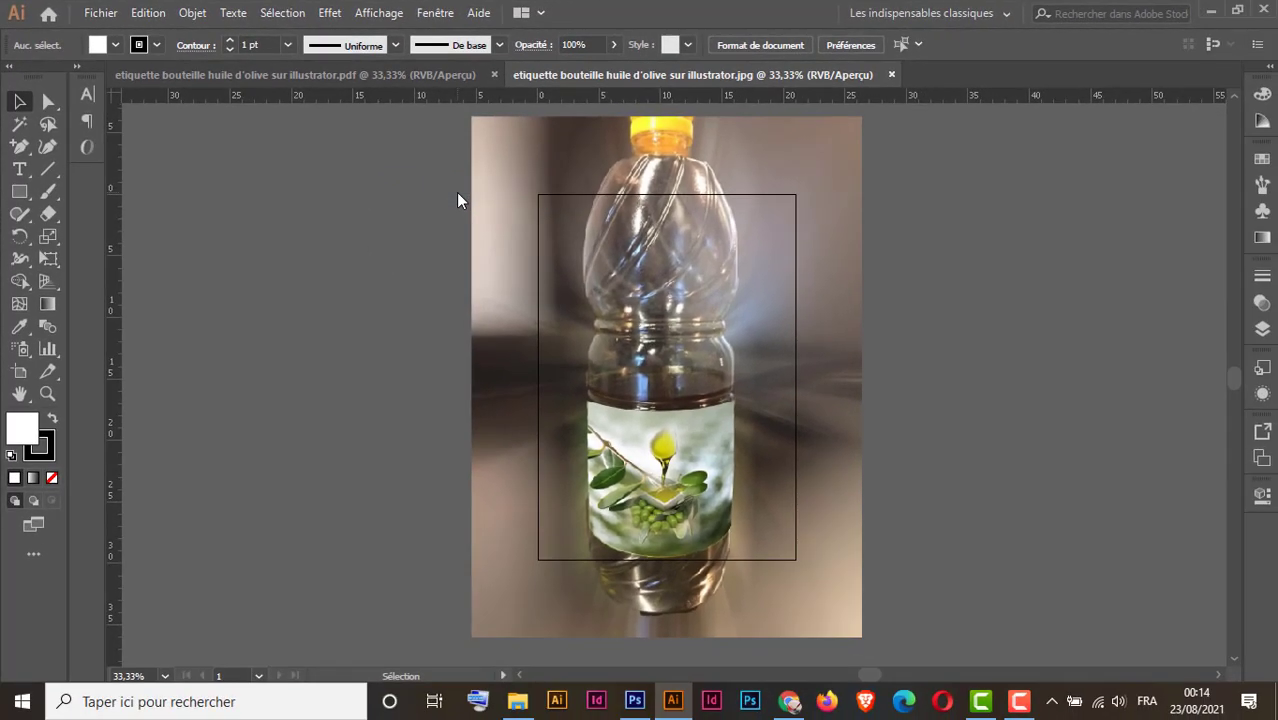
Fit the artboard to the artwork bounds so it covers the whole bottle image
{"action": "left_click", "coordinate": [20, 376]}
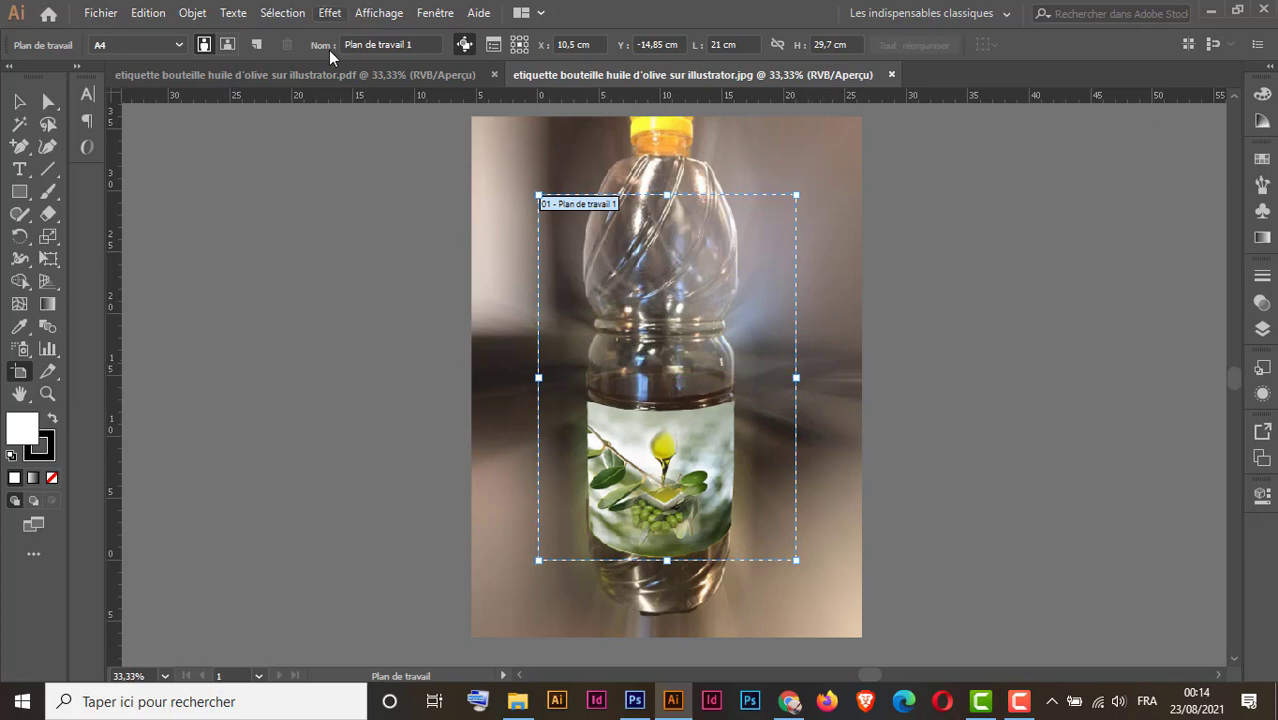
{"action": "left_click", "coordinate": [198, 16]}
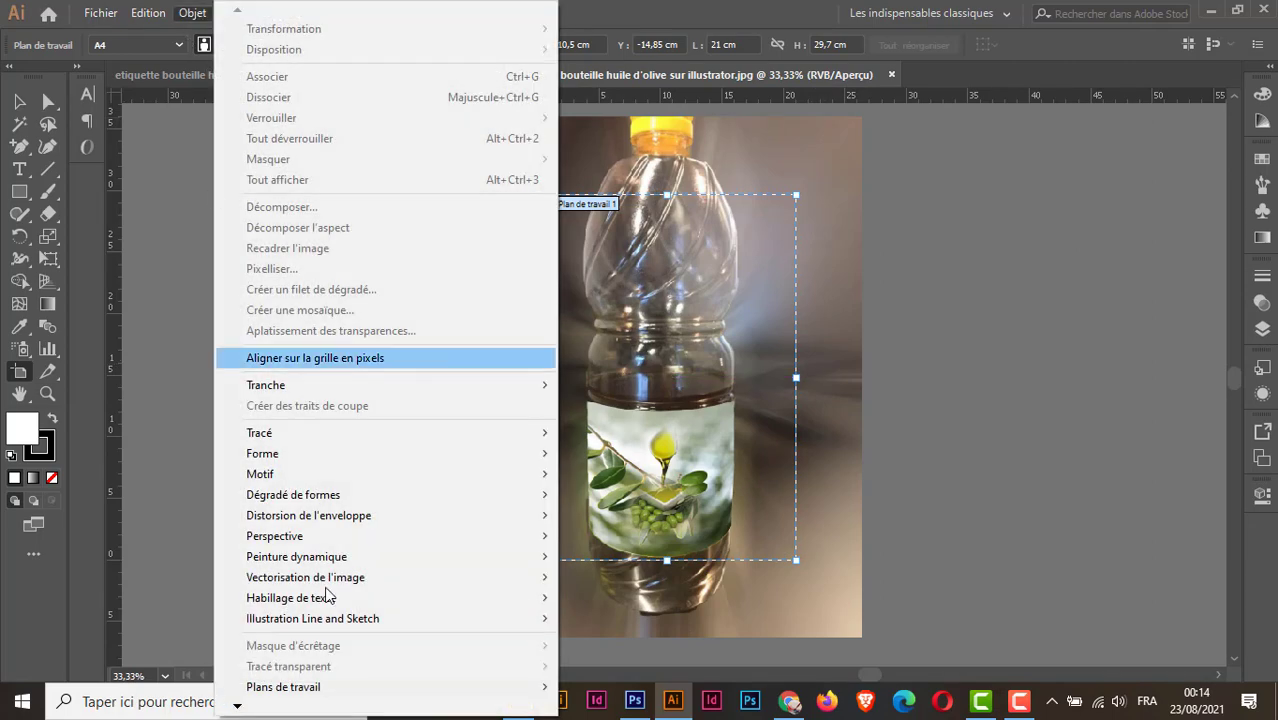
{"action": "mouse_move", "coordinate": [324, 694]}
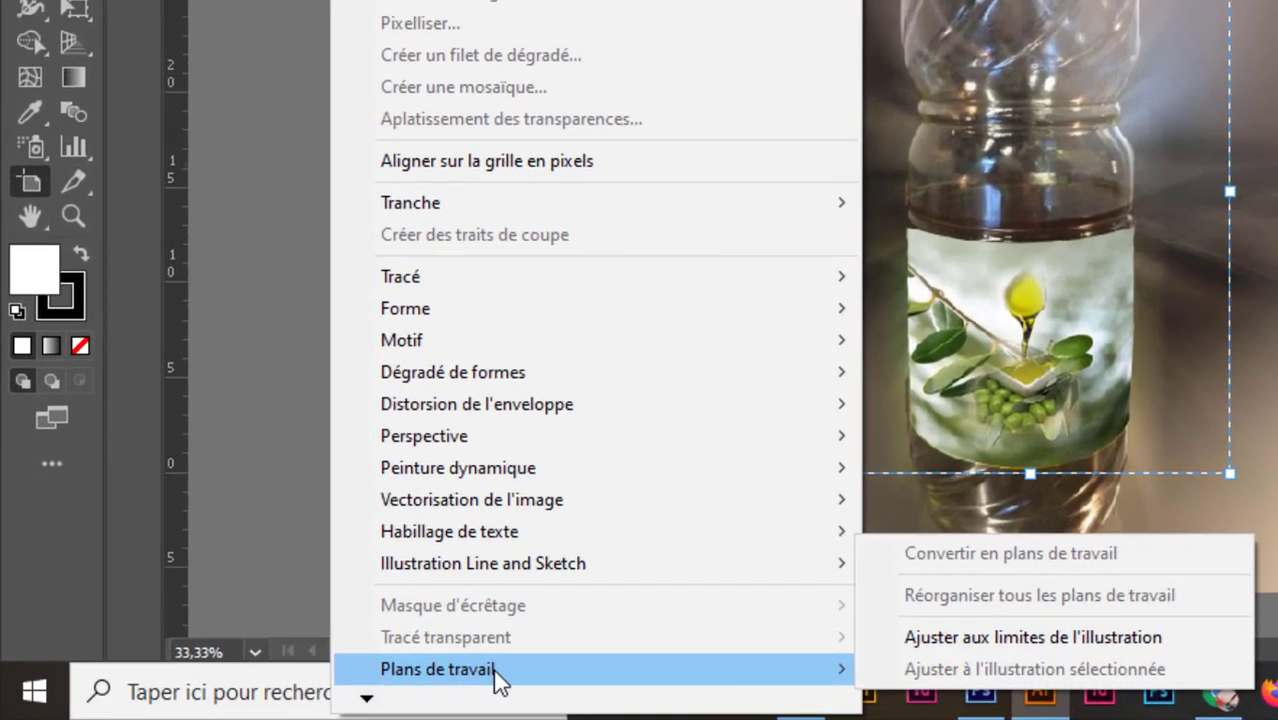
{"action": "left_click", "coordinate": [1046, 639]}
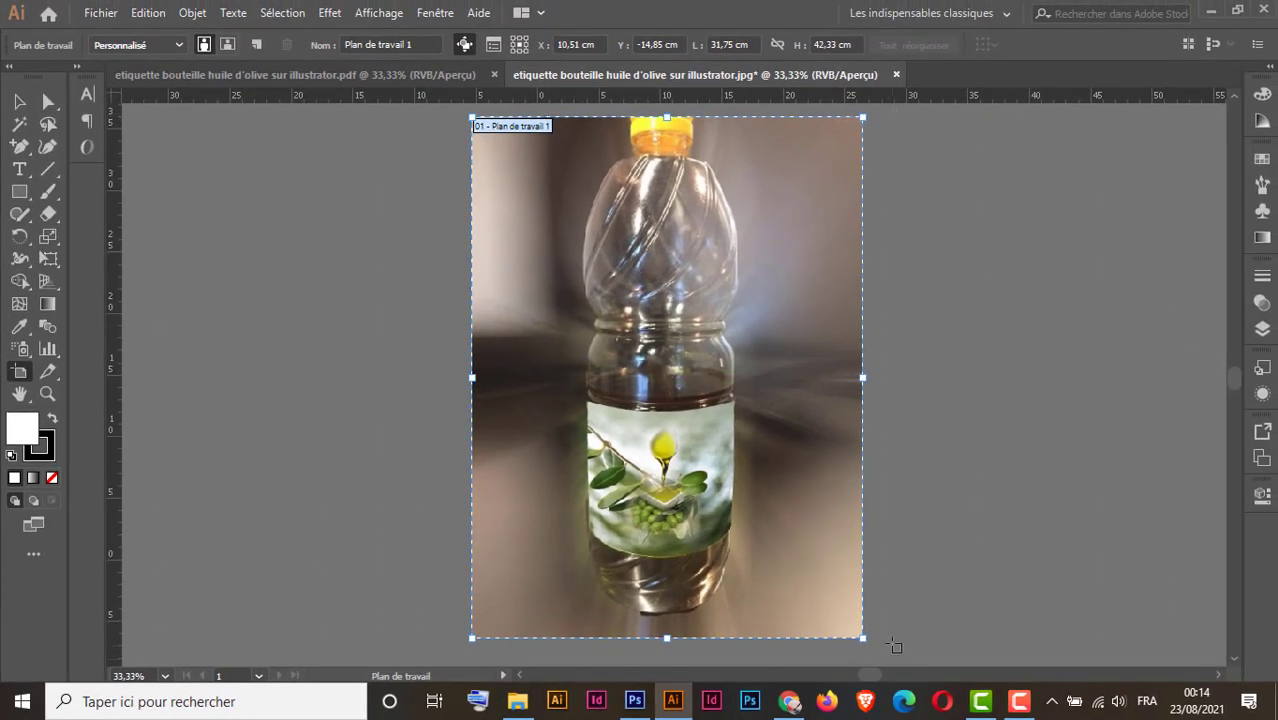
{"action": "left_click", "coordinate": [19, 101]}
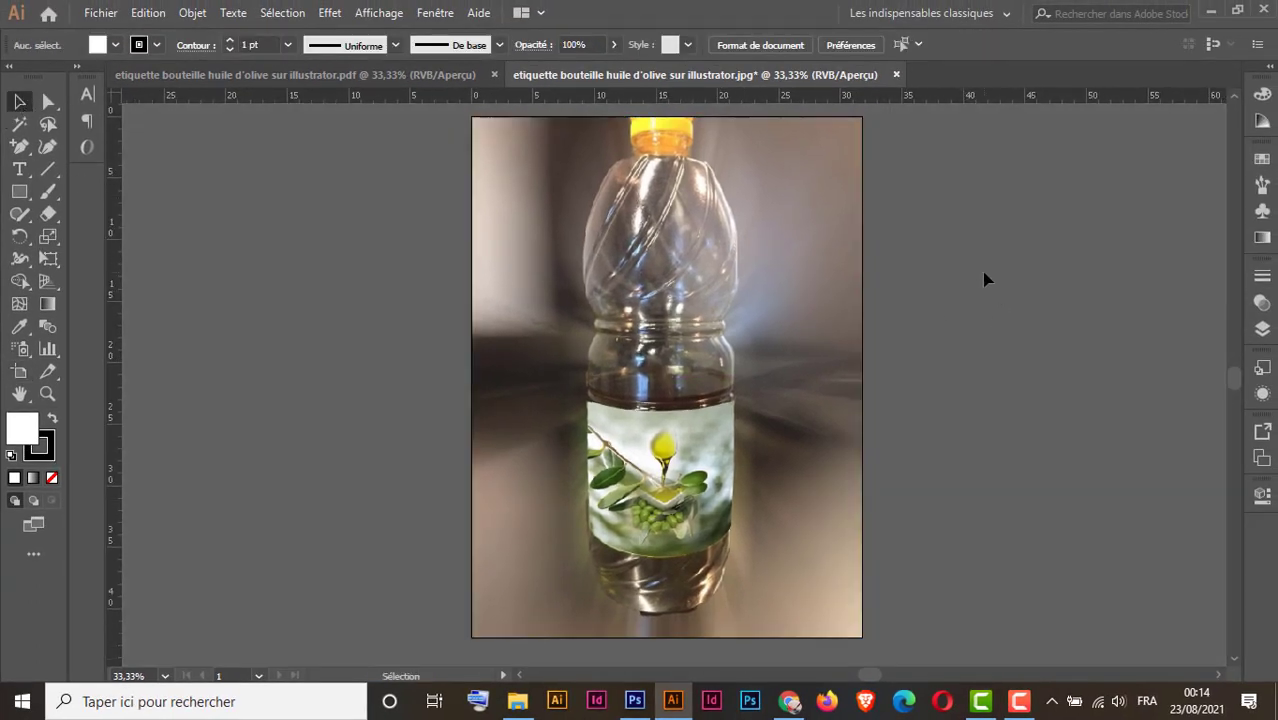
Lock the bottle background image
{"action": "left_click", "coordinate": [765, 376]}
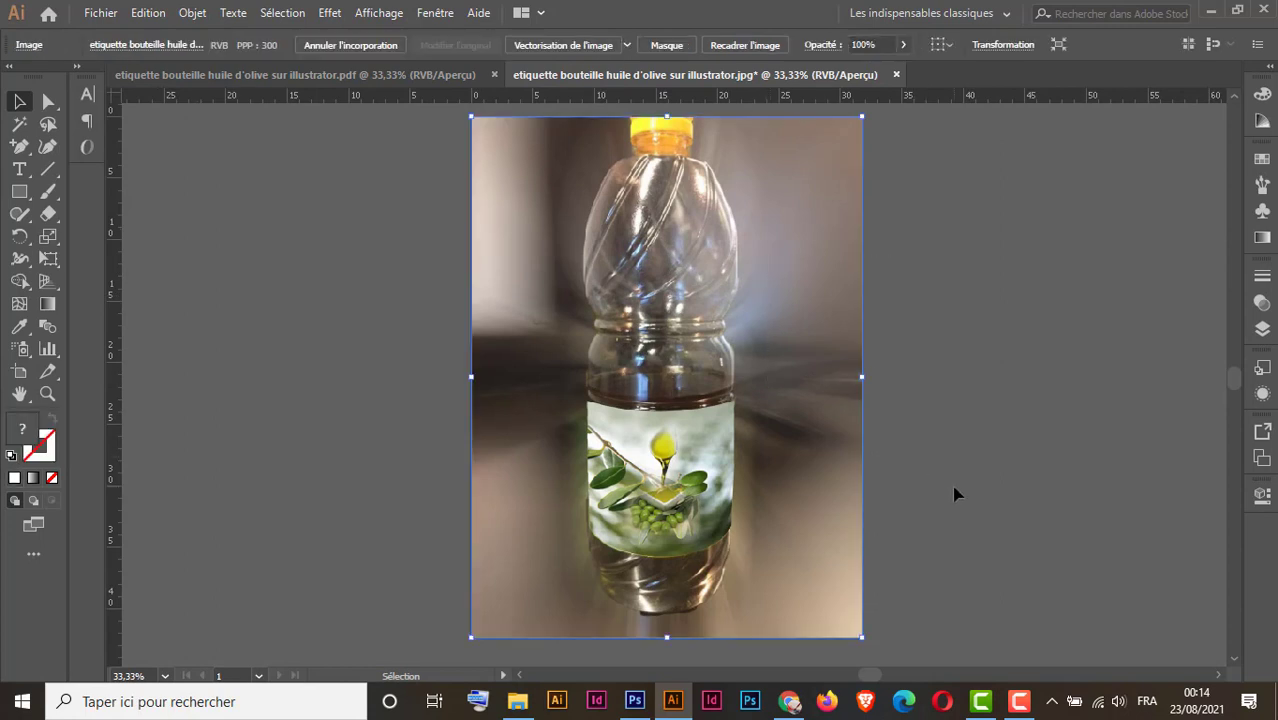
{"action": "key", "text": "ctrl+KP_2"}
{"action": "key", "text": "ctrl+KP_2"}
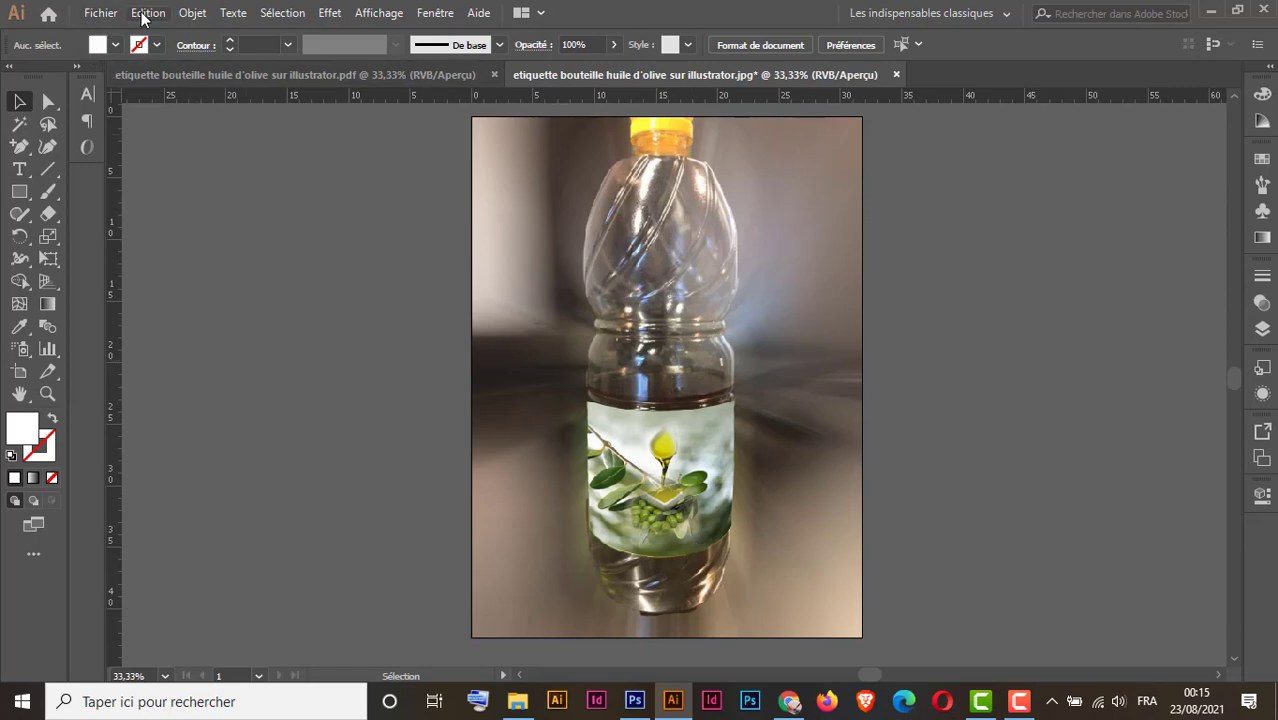
Import the image "huile-d-olive" and place it at the upper-left corner of the bottle's label
{"action": "left_click", "coordinate": [110, 16]}
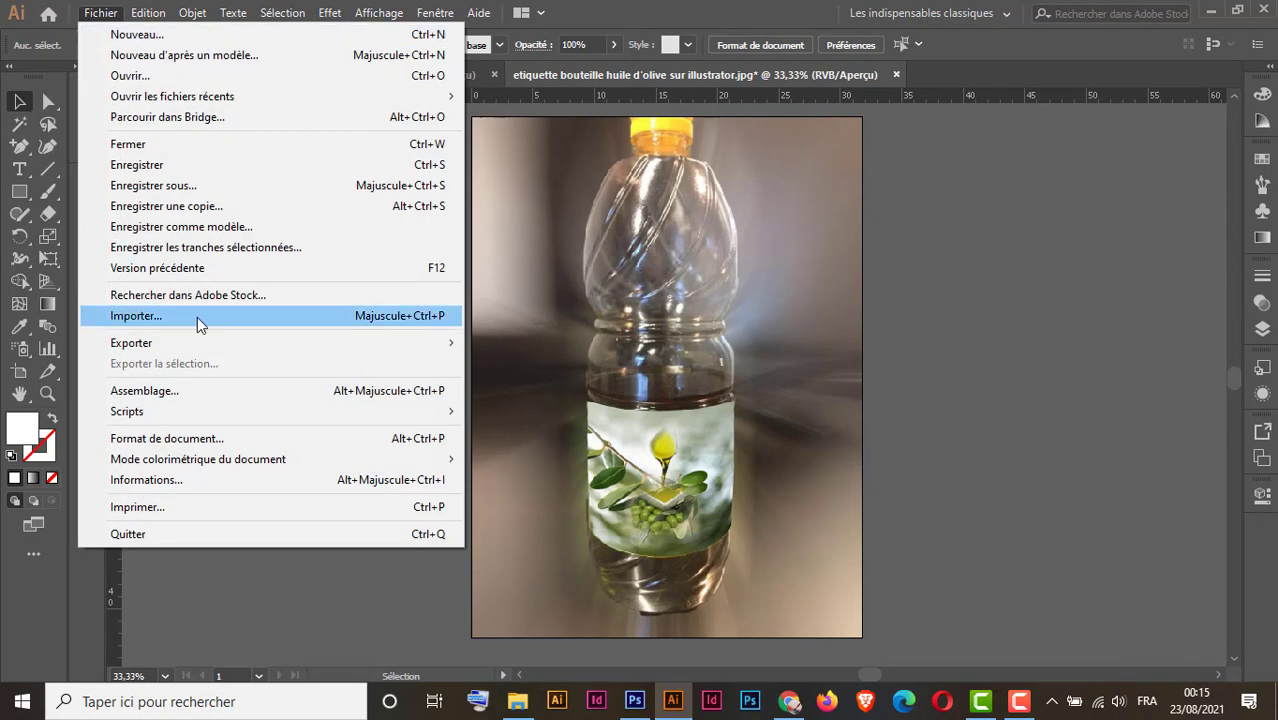
{"action": "left_click", "coordinate": [193, 320]}
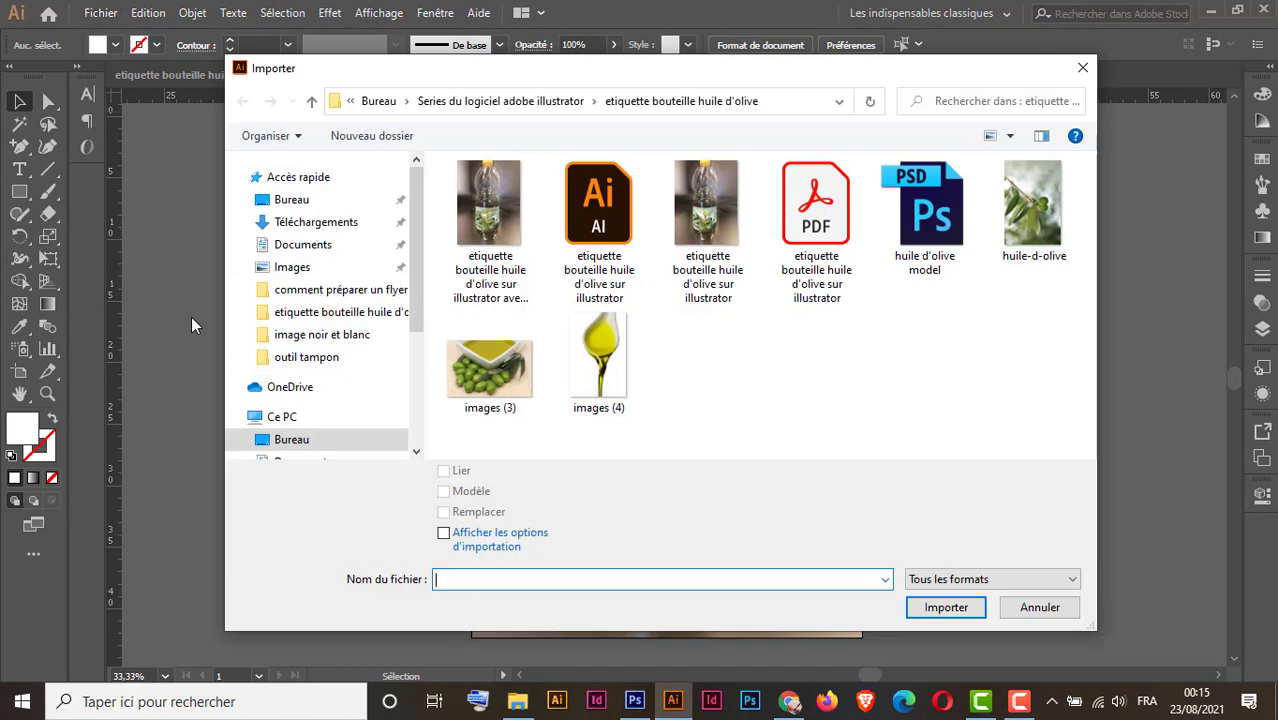
{"action": "left_click", "coordinate": [1035, 218]}
{"action": "left_click", "coordinate": [948, 609]}
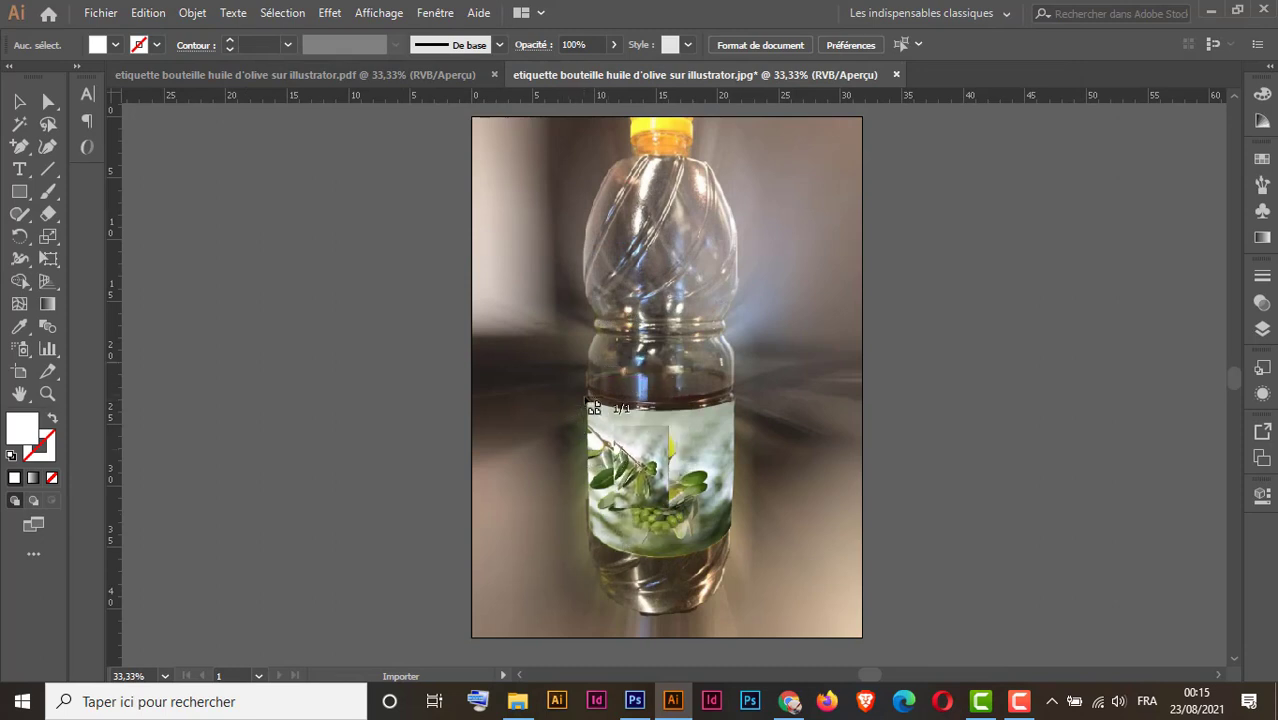
{"action": "left_click", "coordinate": [590, 400]}
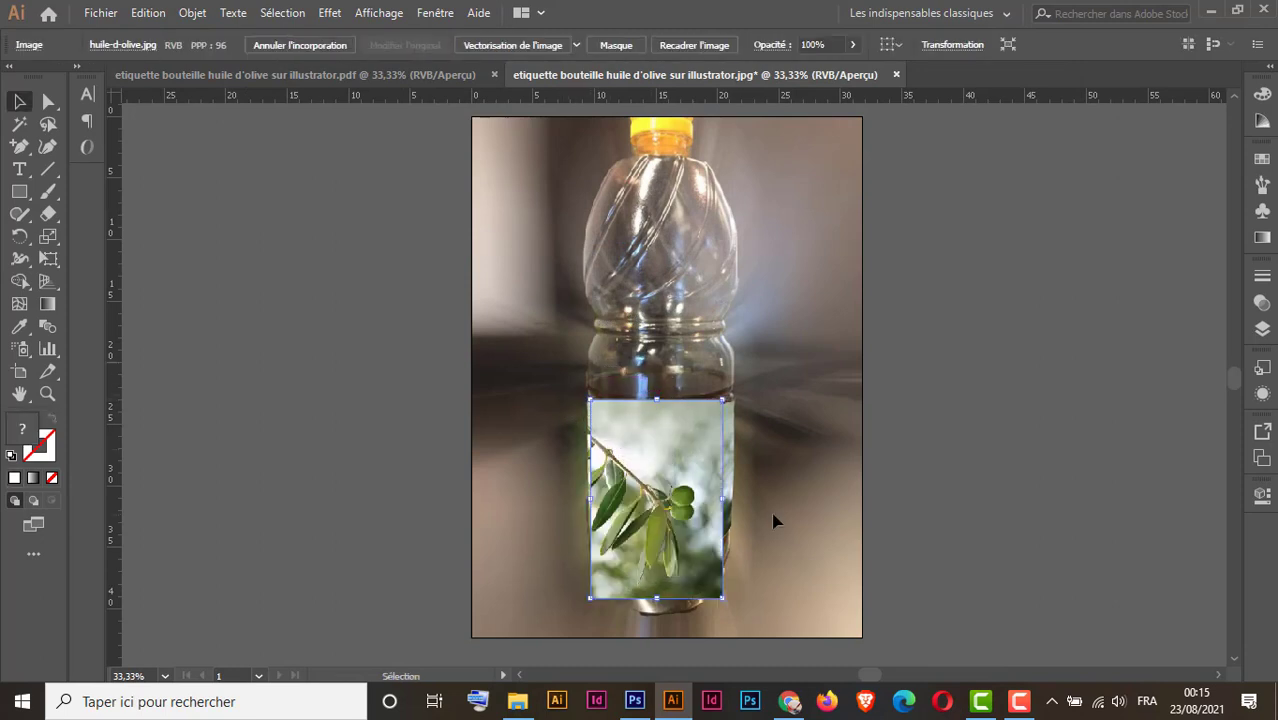
Align the olive branch image with the label's left edge, stretch it to the label's width and shorten it from below
{"action": "key", "text": "ctrl+space"}
{"action": "left_click", "coordinate": [700, 546]}
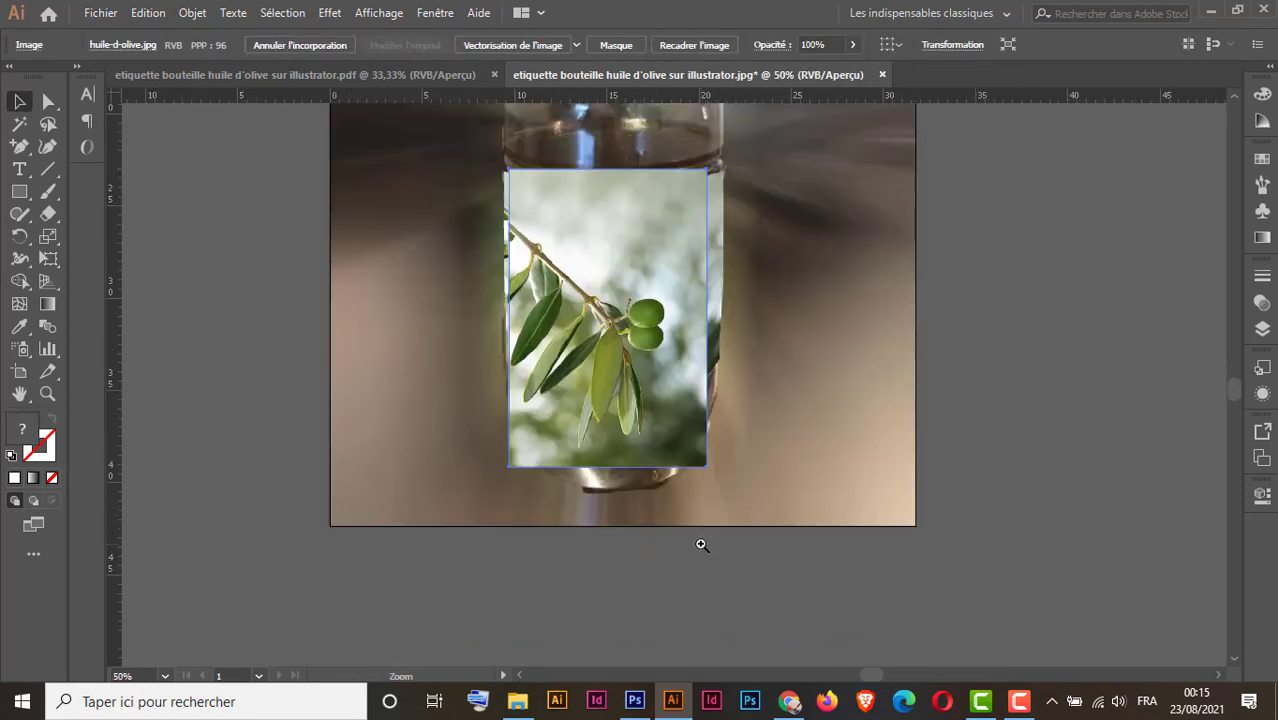
{"action": "left_click", "coordinate": [620, 368]}
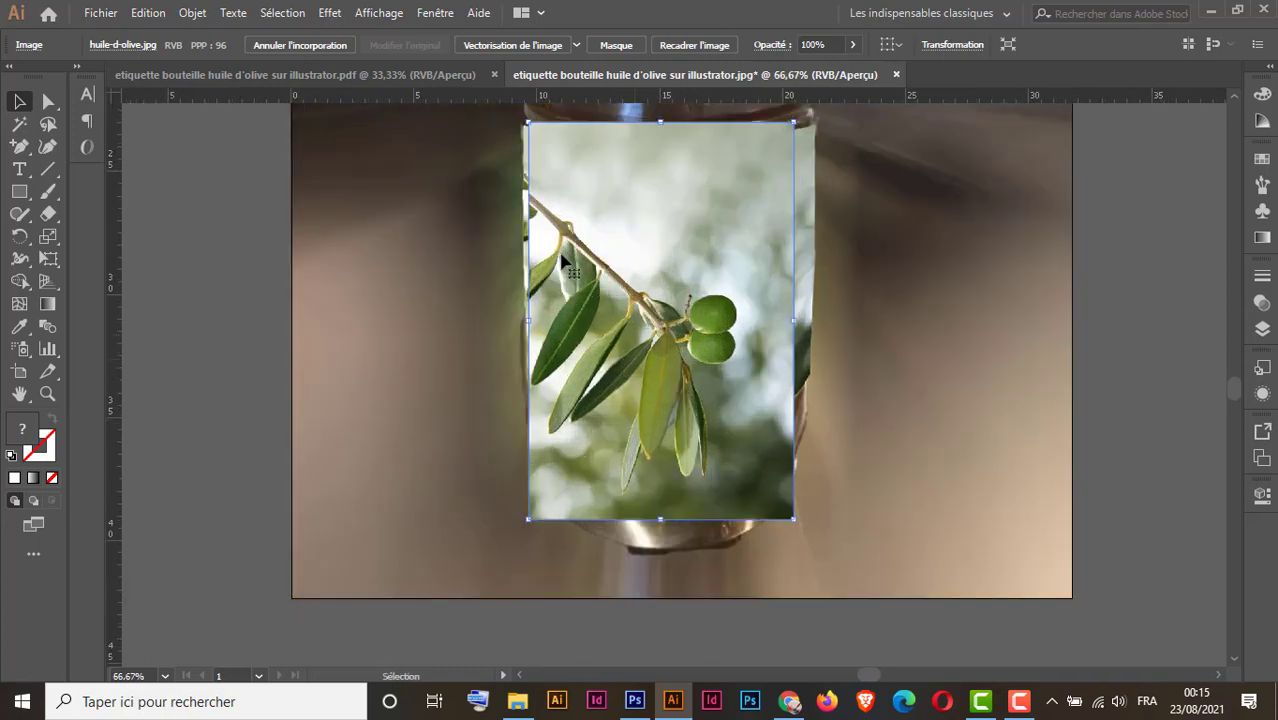
{"action": "left_click_drag", "start_coordinate": [591, 166], "coordinate": [580, 168]}
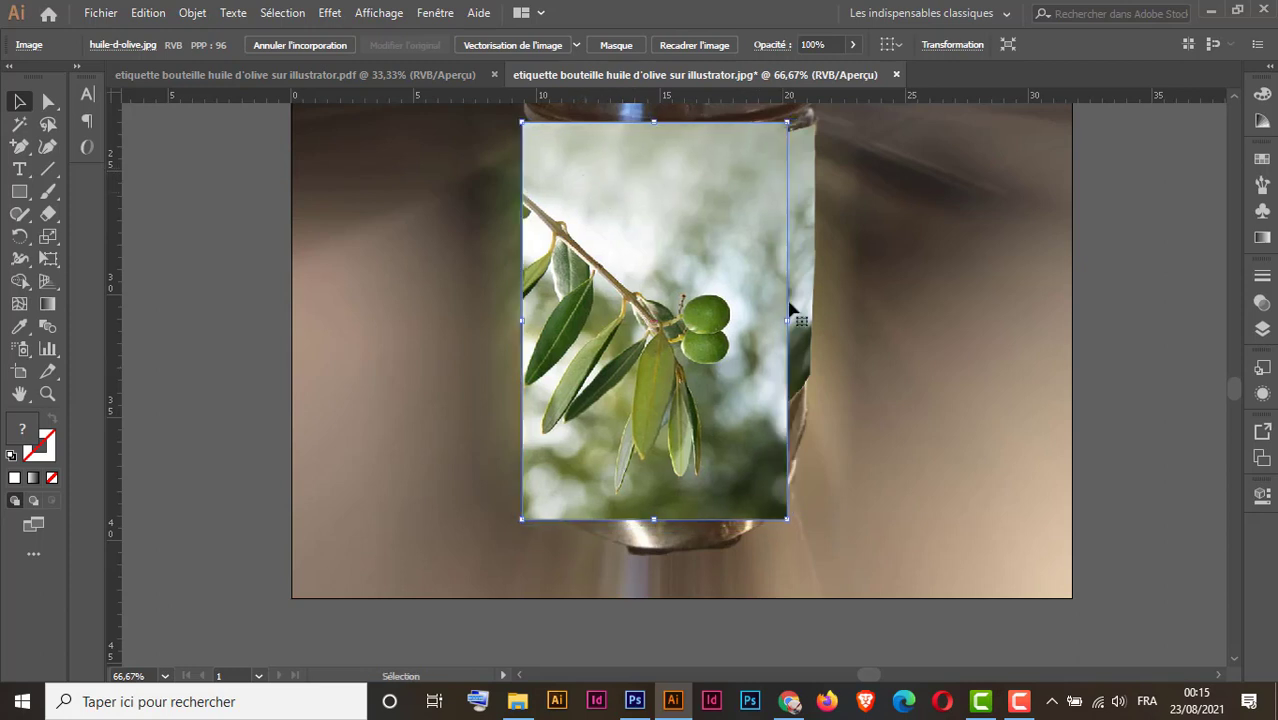
{"action": "left_click_drag", "start_coordinate": [786, 324], "coordinate": [816, 324]}
{"action": "left_click_drag", "start_coordinate": [672, 519], "coordinate": [669, 380]}
Move the olive branch image off the bottle and back over the label, then slightly reduce its height from the lower edge
{"action": "left_click_drag", "start_coordinate": [676, 200], "coordinate": [1080, 252]}
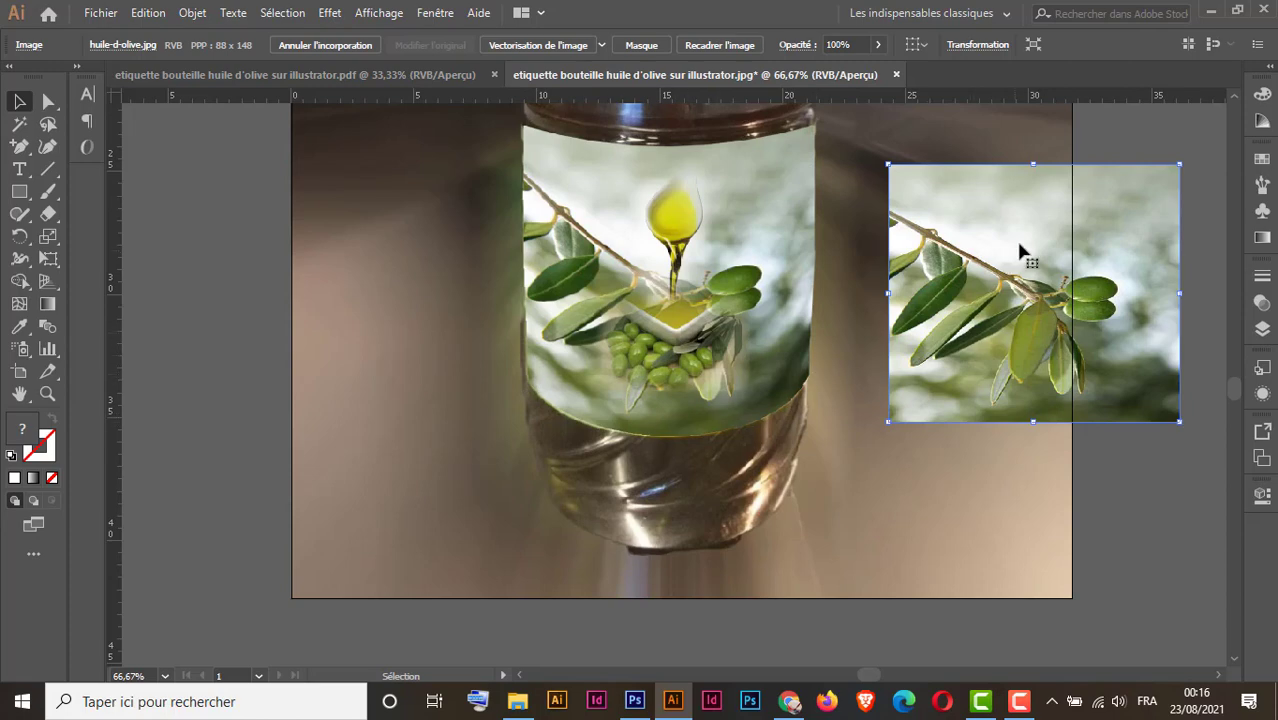
{"action": "left_click_drag", "start_coordinate": [1024, 230], "coordinate": [658, 188]}
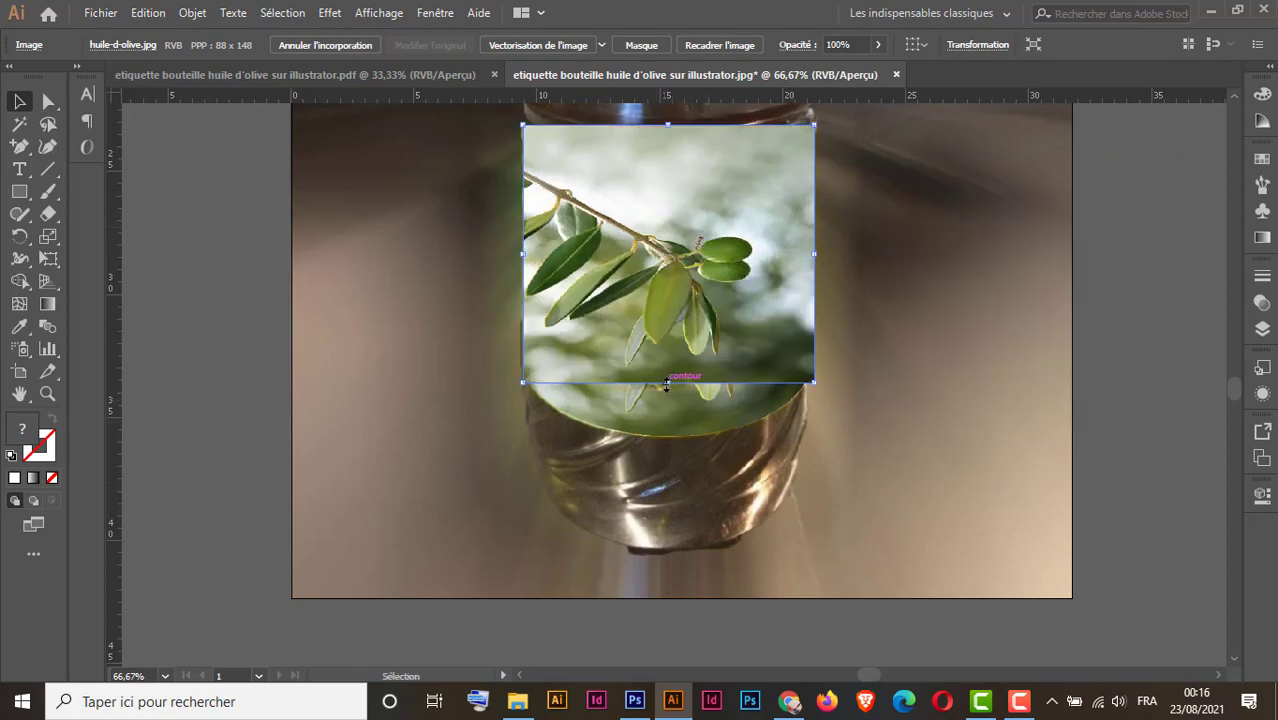
{"action": "left_click_drag", "start_coordinate": [666, 383], "coordinate": [668, 374]}
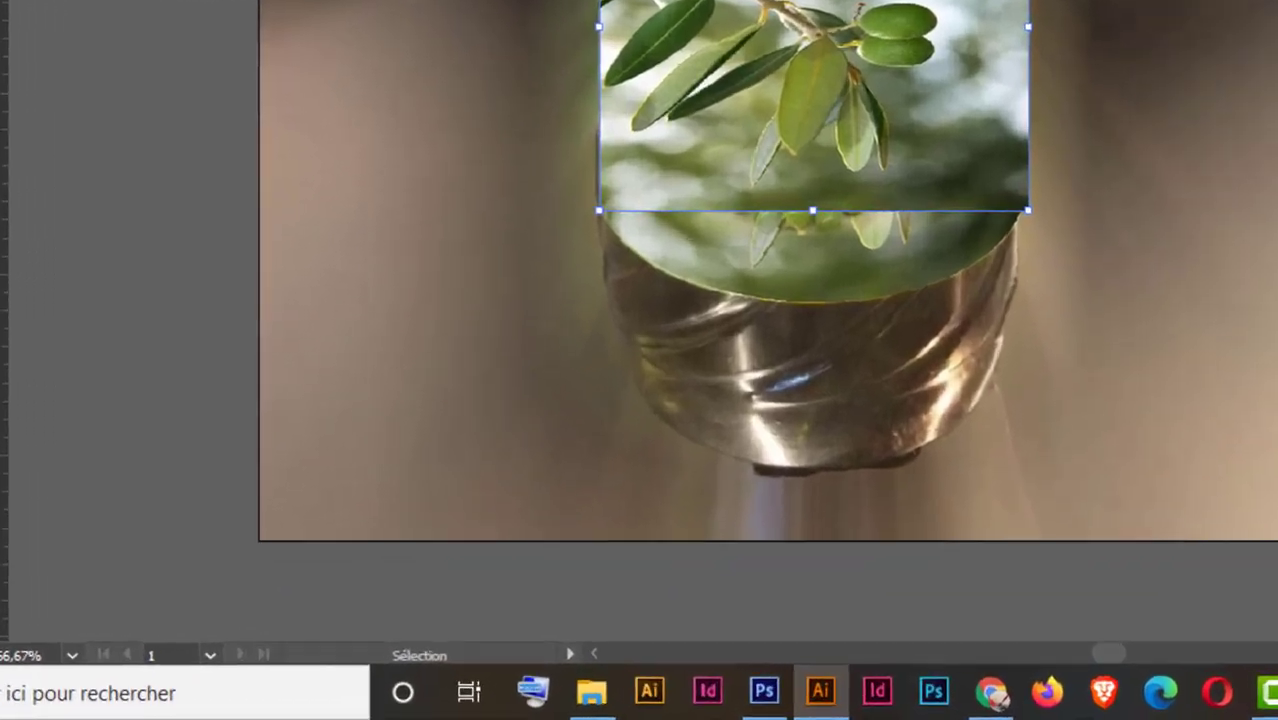
Create an envelope distortion mesh with 3 rows and 3 columns on the olive branch image, with preview enabled
{"action": "left_click", "coordinate": [192, 12]}
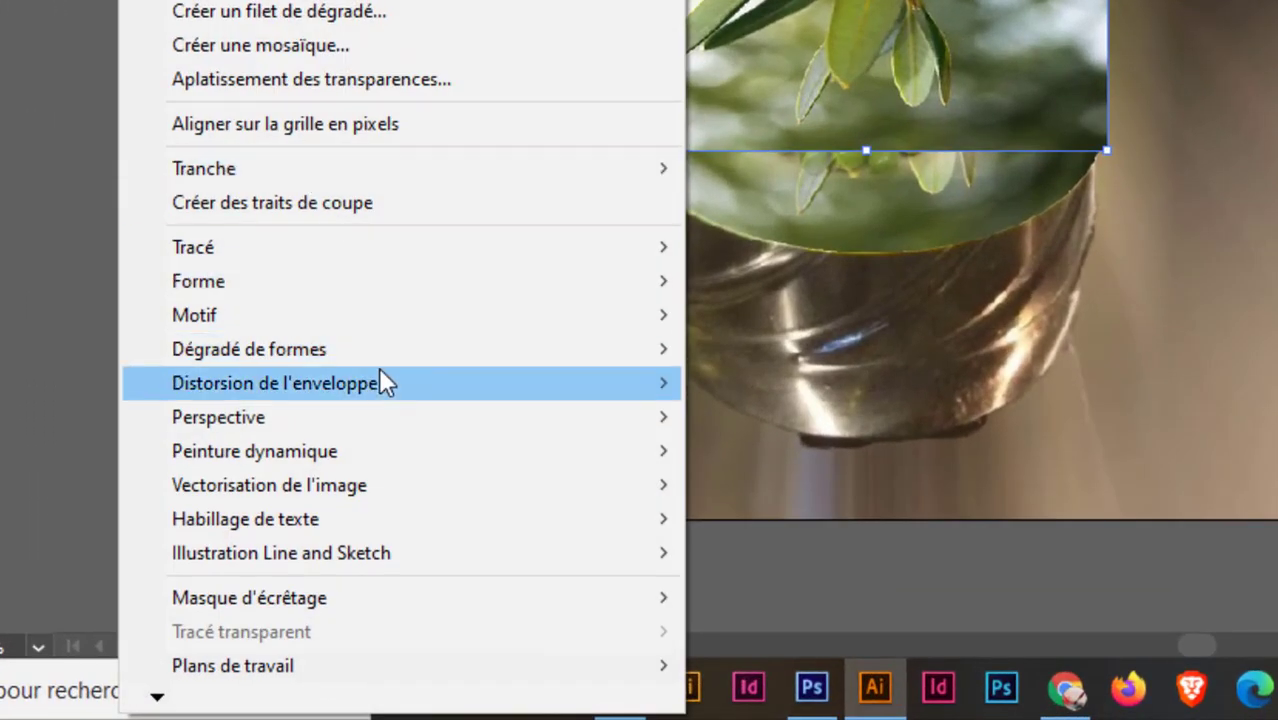
{"action": "mouse_move", "coordinate": [373, 388]}
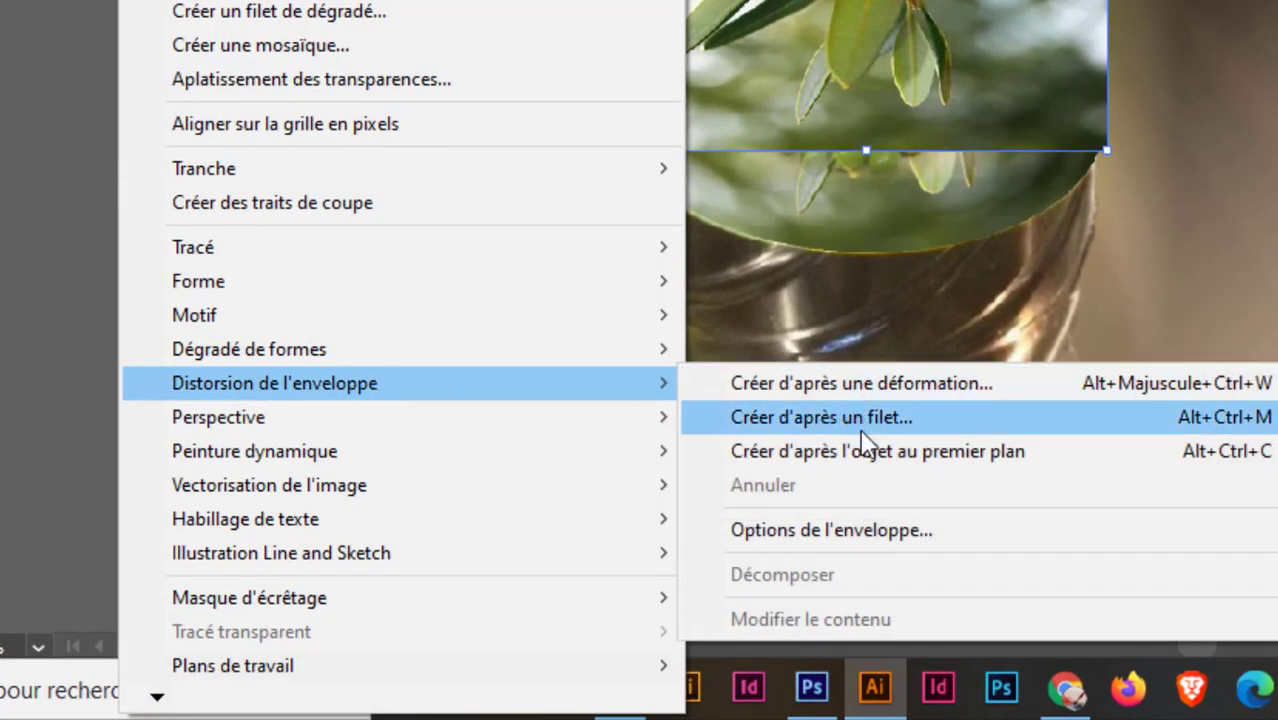
{"action": "left_click", "coordinate": [890, 417]}
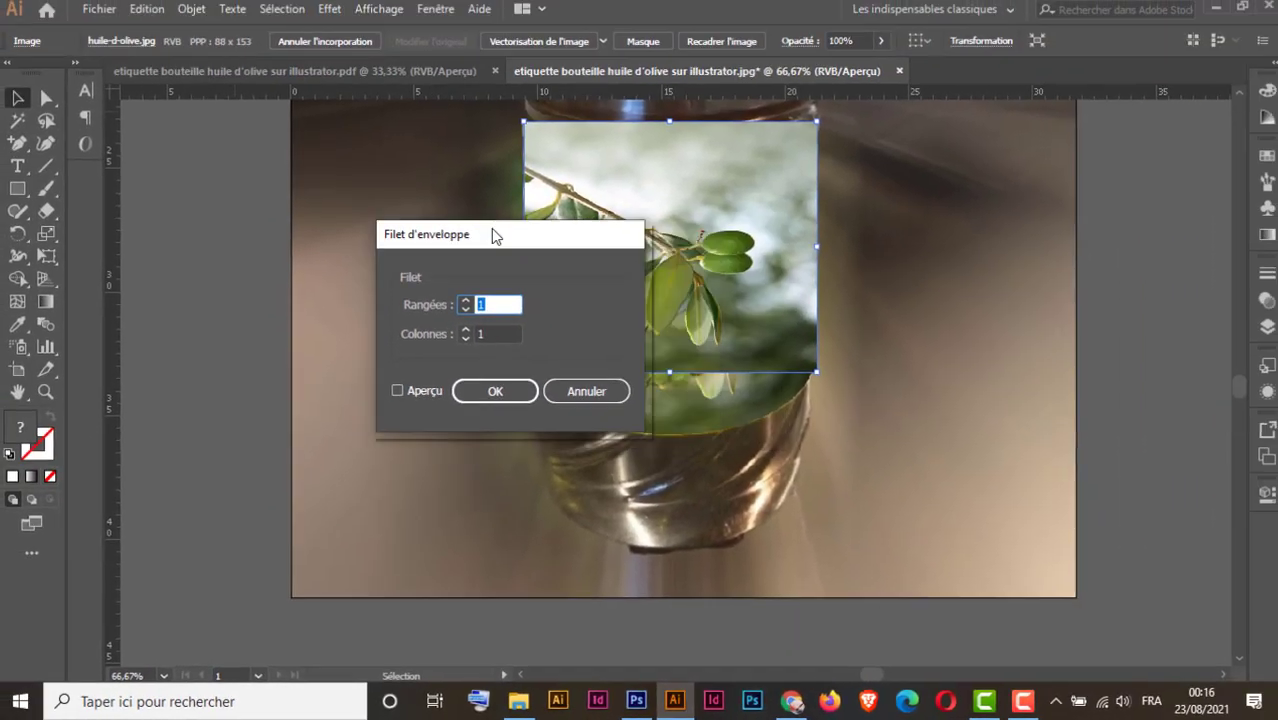
{"action": "left_click_drag", "start_coordinate": [491, 235], "coordinate": [389, 205]}
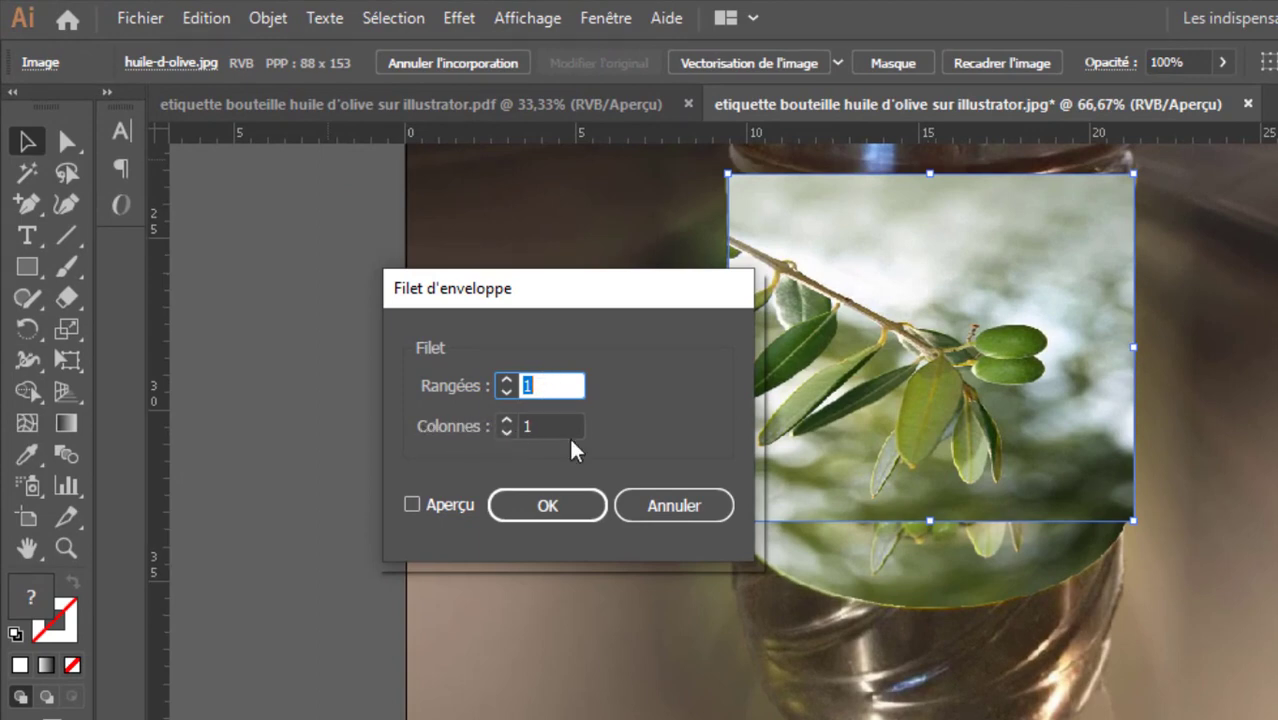
{"action": "left_click", "coordinate": [507, 381]}
{"action": "left_click", "coordinate": [413, 504]}
{"action": "left_click_drag", "start_coordinate": [613, 305], "coordinate": [471, 324]}
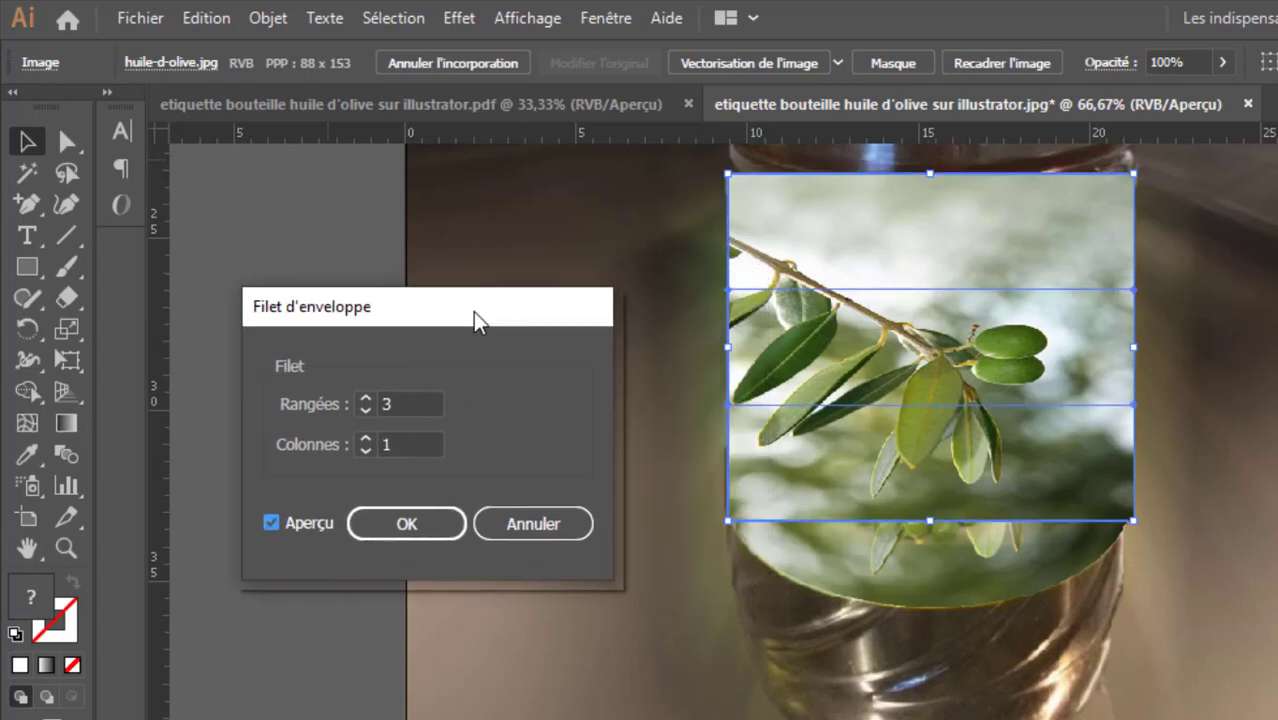
{"action": "left_click", "coordinate": [366, 439]}
{"action": "left_click", "coordinate": [366, 439]}
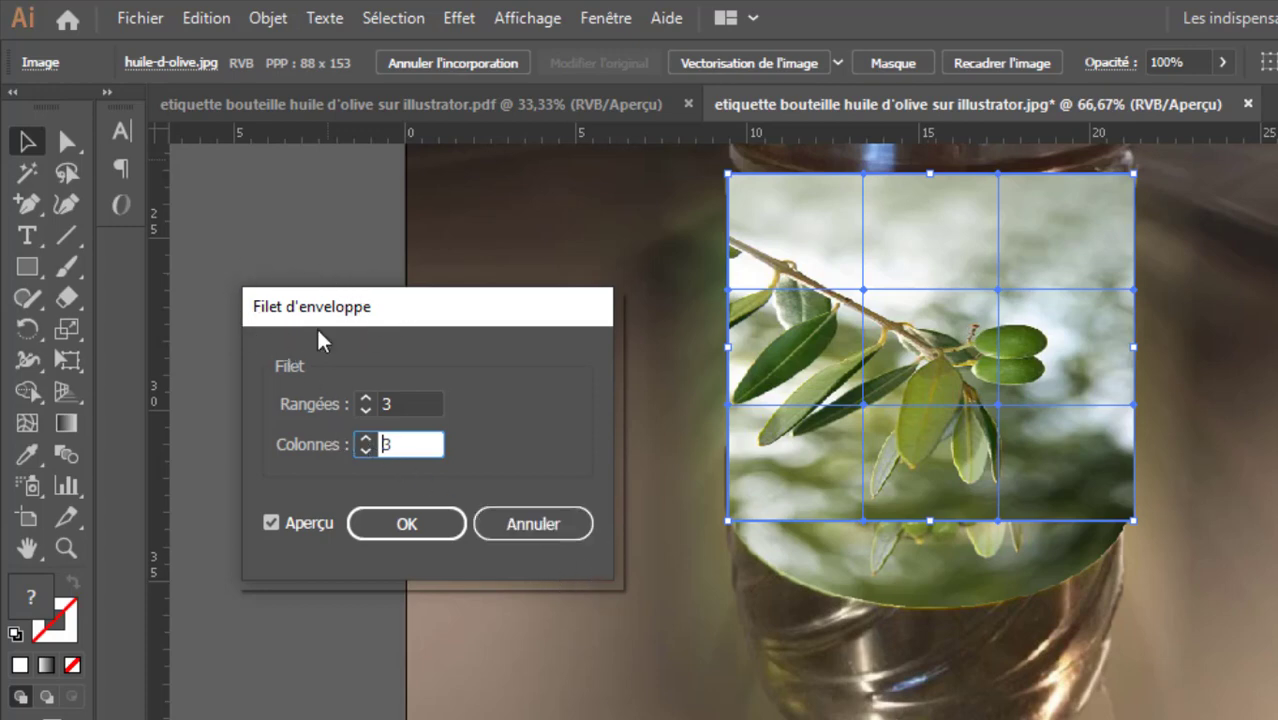
{"action": "left_click", "coordinate": [405, 523]}
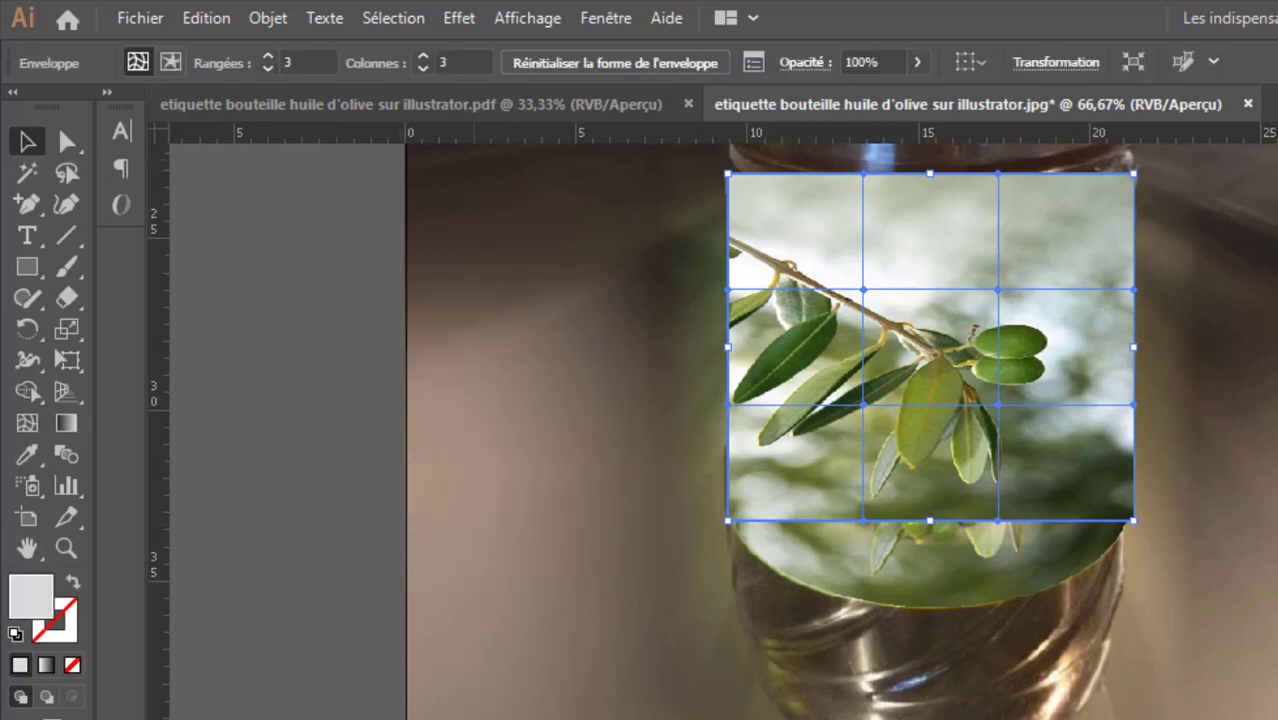
Try pulling the lower point on the mesh's right edge and the upper point on its left edge outward
{"action": "left_click", "coordinate": [63, 140]}
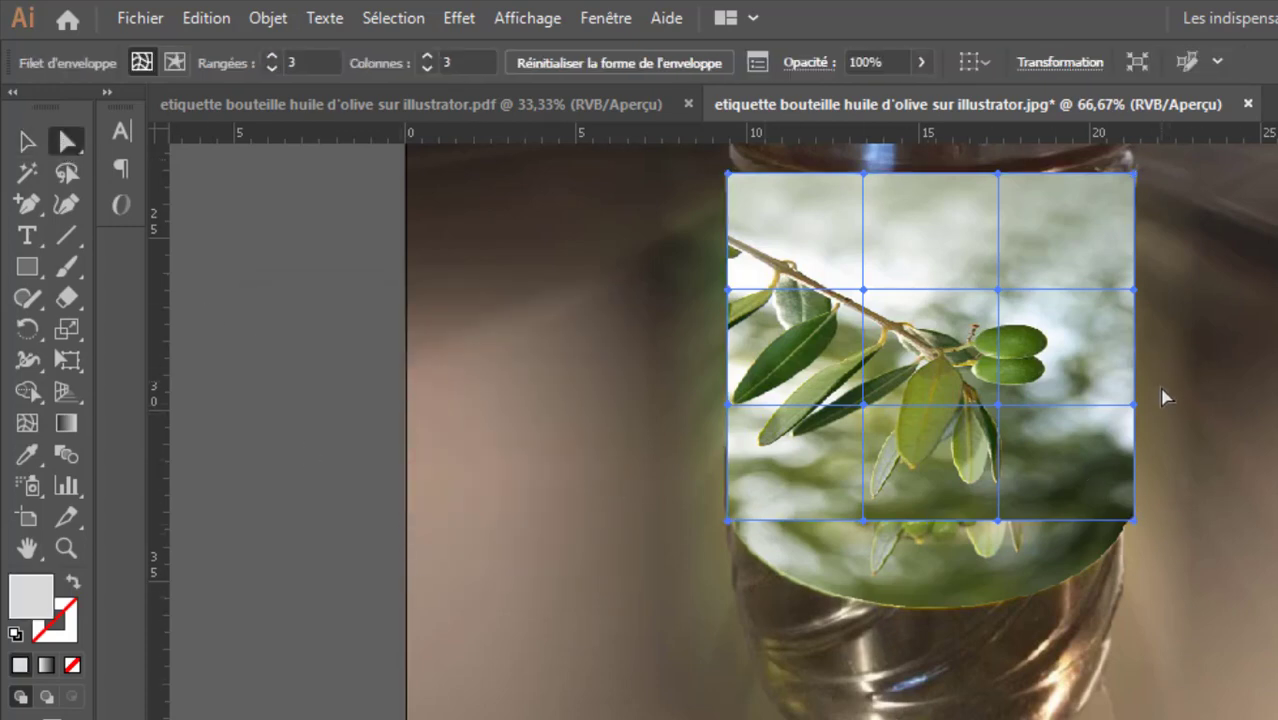
{"action": "left_click", "coordinate": [1132, 406]}
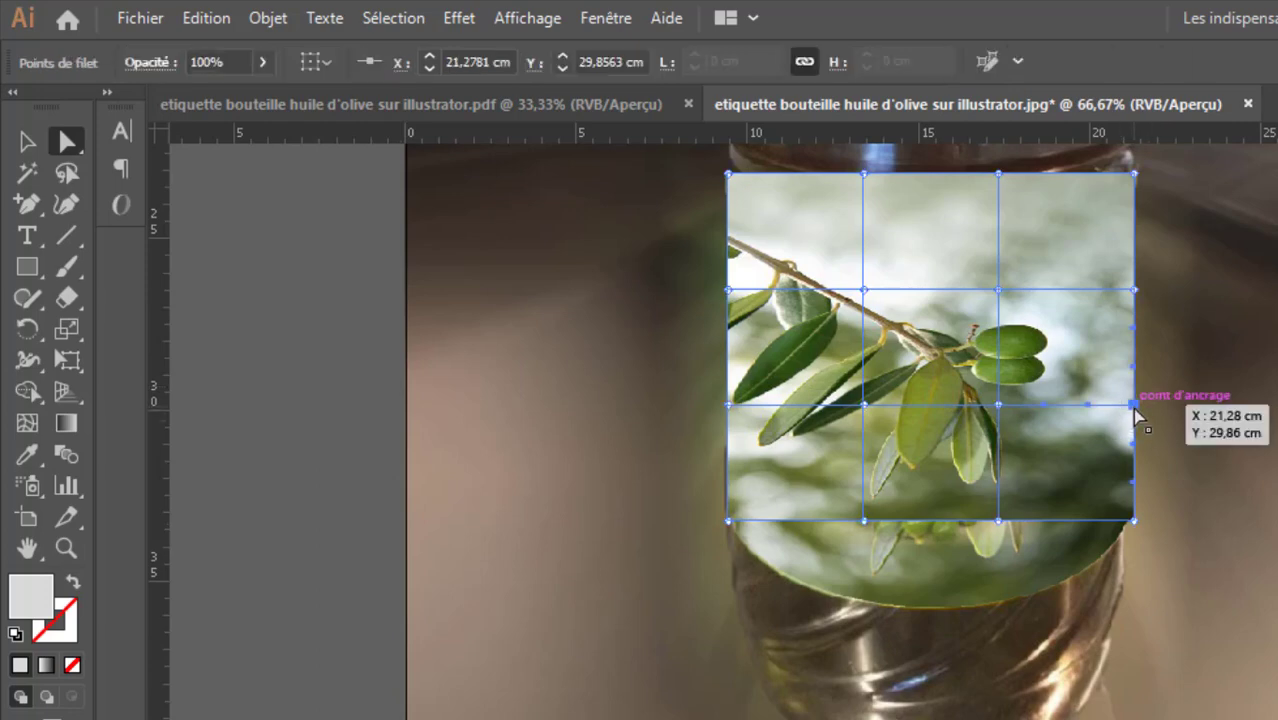
{"action": "left_click_drag", "start_coordinate": [1131, 410], "coordinate": [1213, 402]}
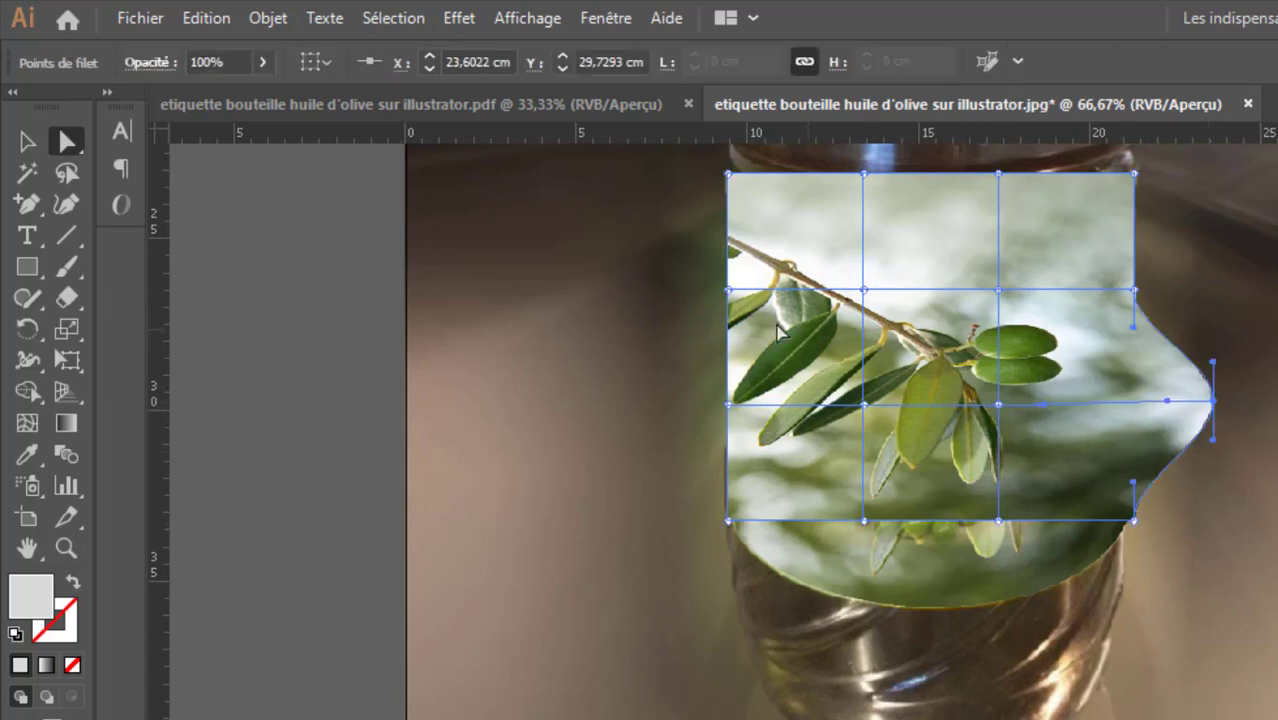
{"action": "left_click", "coordinate": [727, 289]}
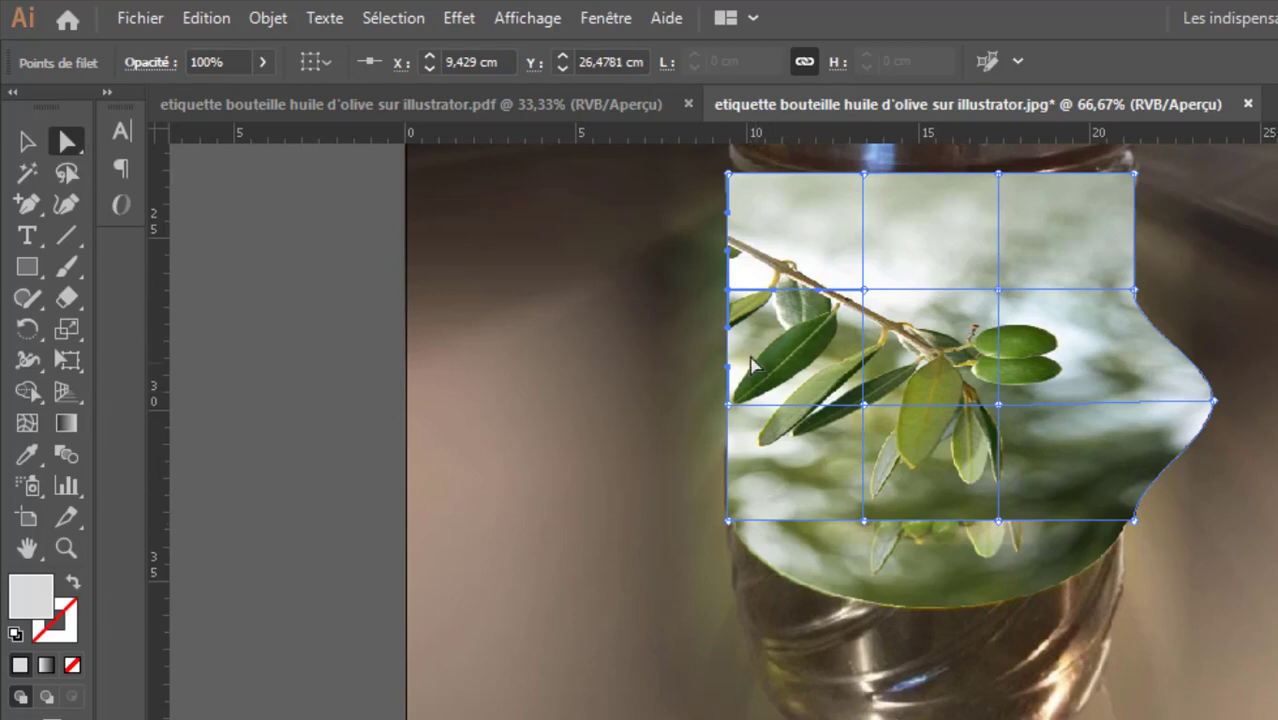
{"action": "left_click_drag", "start_coordinate": [727, 289], "coordinate": [659, 285]}
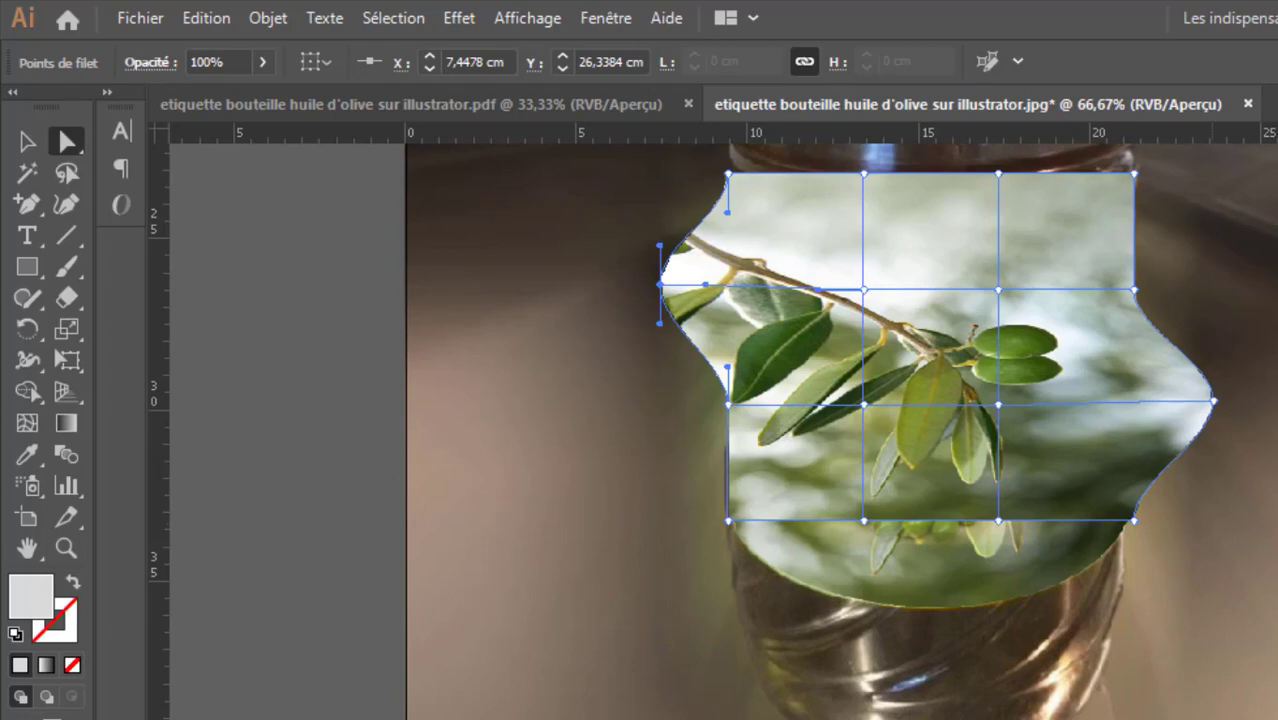
Undo the mesh point moves and the 3 by 3 envelope mesh on the olive branch image
{"action": "key", "text": "ctrl+z"}
{"action": "key", "text": "ctrl+z"}
{"action": "key", "text": "ctrl+z"}
{"action": "key", "text": "ctrl+z"}
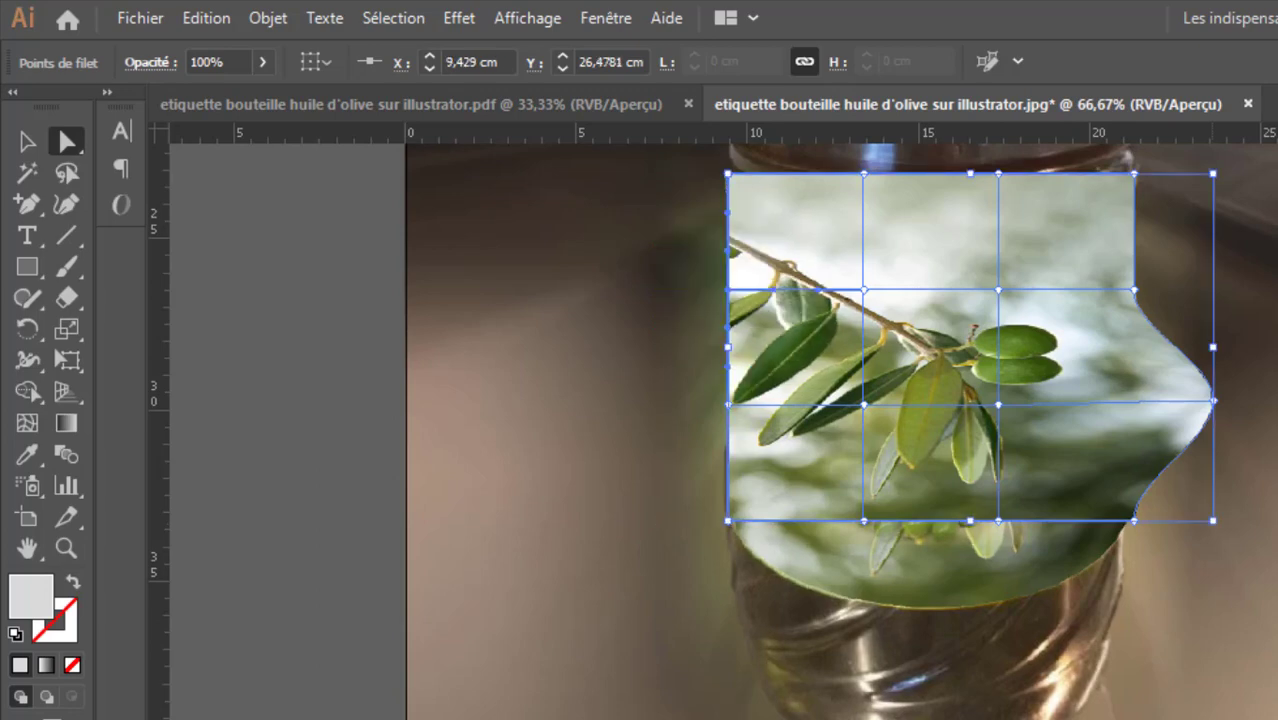
{"action": "key", "text": "ctrl+z"}
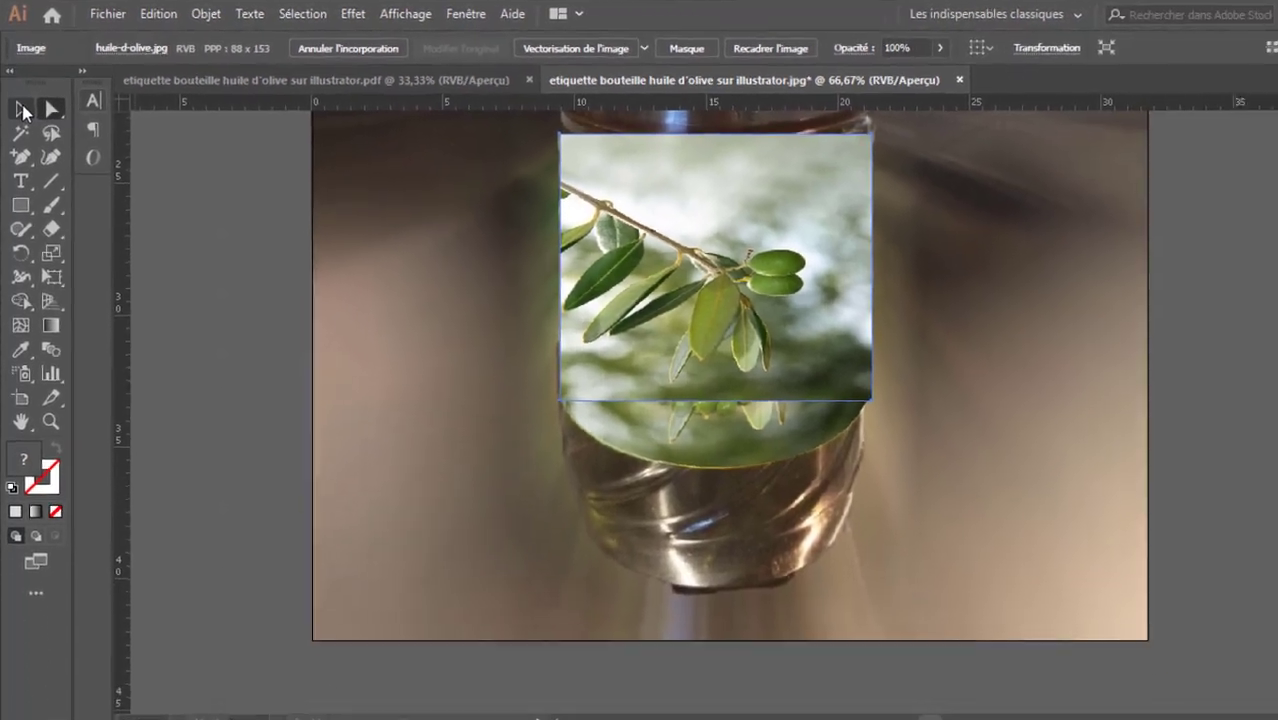
Create an envelope distortion mesh with 1 row and 1 column on the olive branch image
{"action": "left_click", "coordinate": [27, 142]}
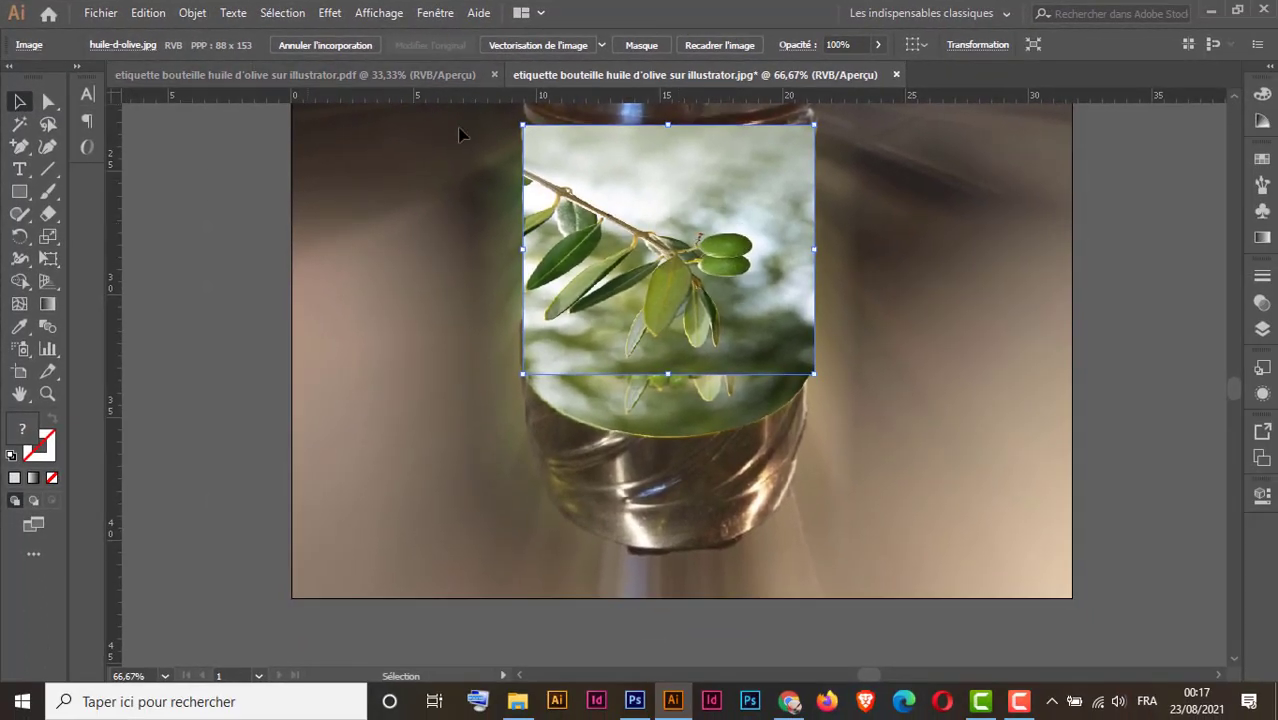
{"action": "left_click", "coordinate": [192, 13]}
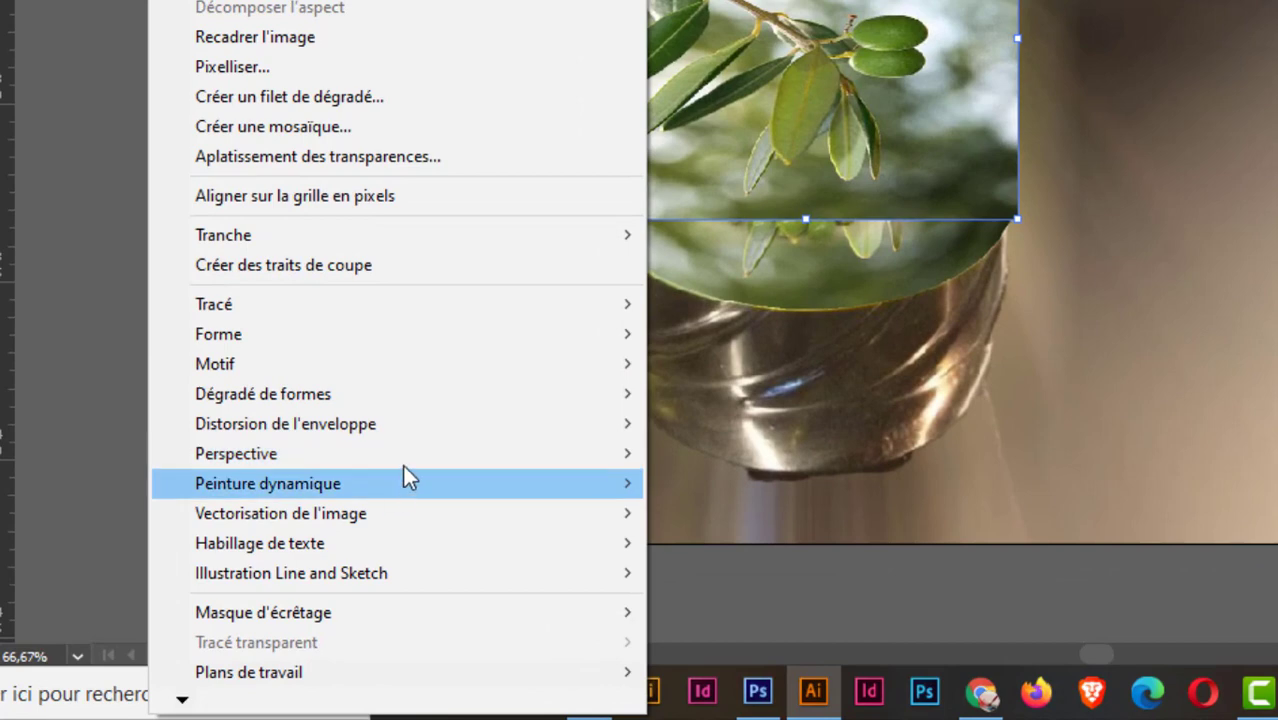
{"action": "mouse_move", "coordinate": [340, 428]}
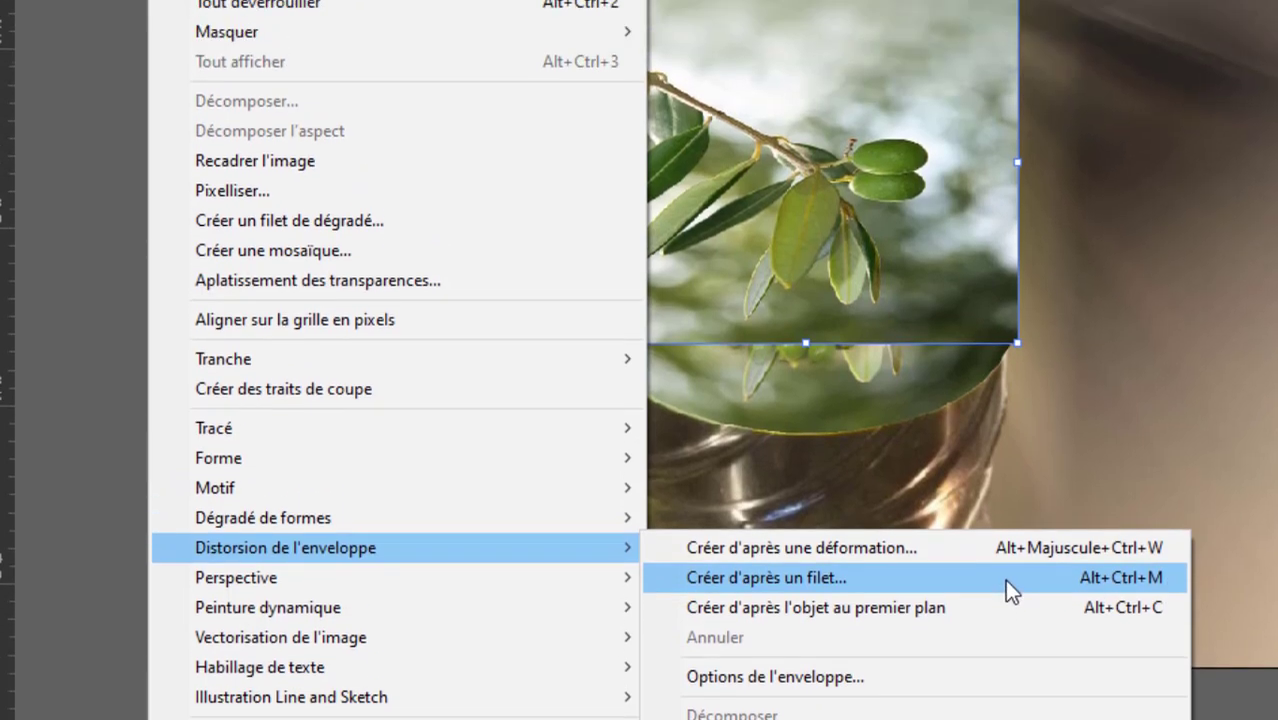
{"action": "left_click", "coordinate": [1004, 455]}
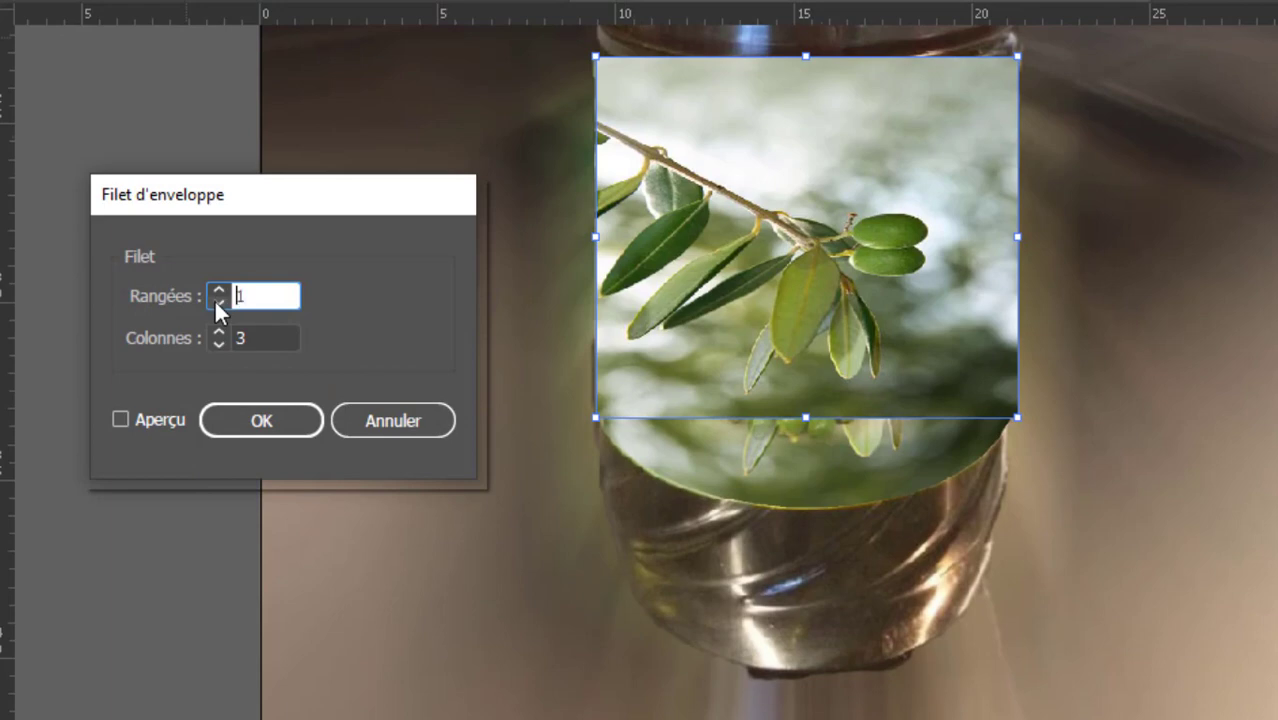
{"action": "key", "text": "Tab"}
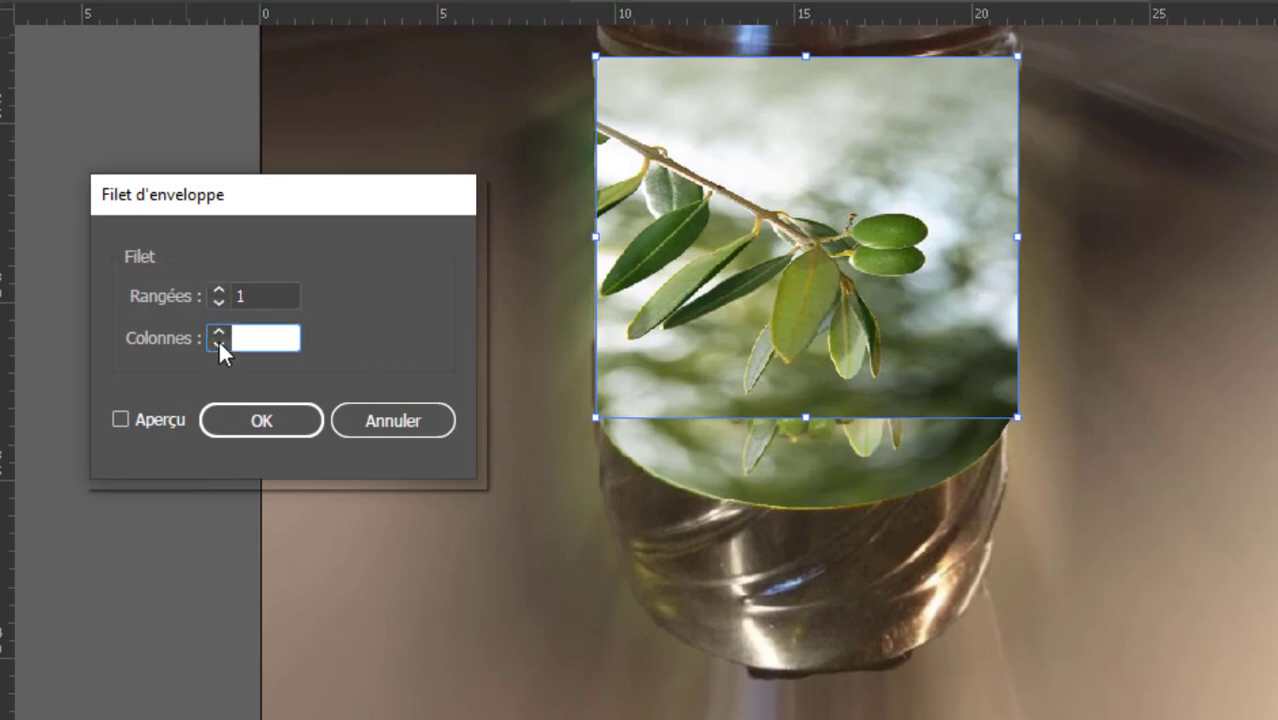
{"action": "type", "text": "1"}
{"action": "left_click", "coordinate": [241, 418]}
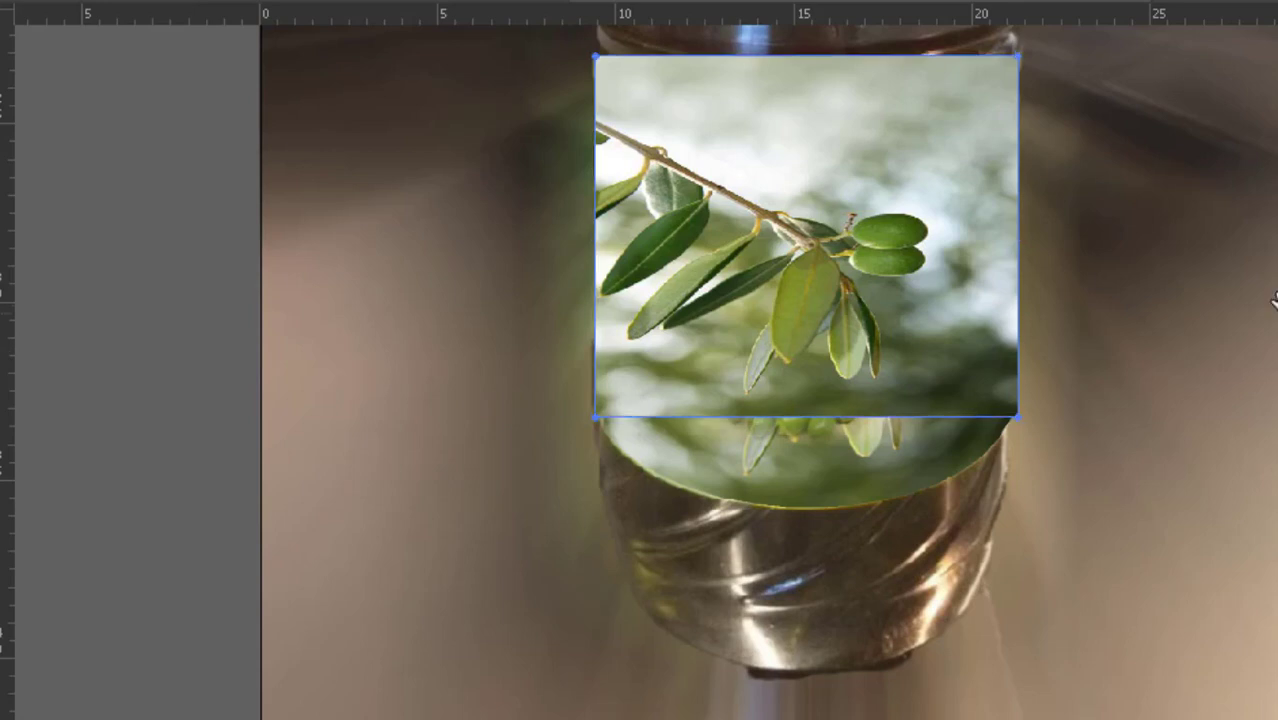
Bend the mesh's top edge downward with its two curve handles to follow the curve of the bottle's groove
{"action": "left_click_drag", "start_coordinate": [1275, 298], "coordinate": [1231, 550]}
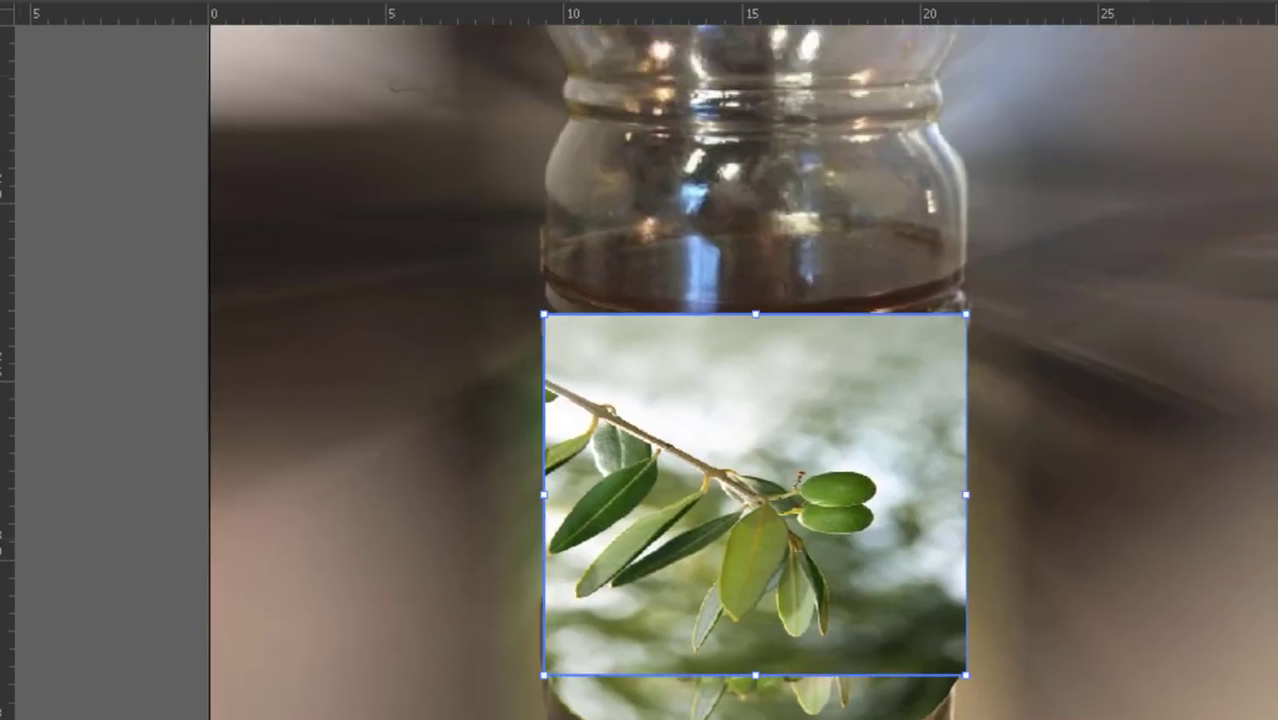
{"action": "key", "text": "a"}
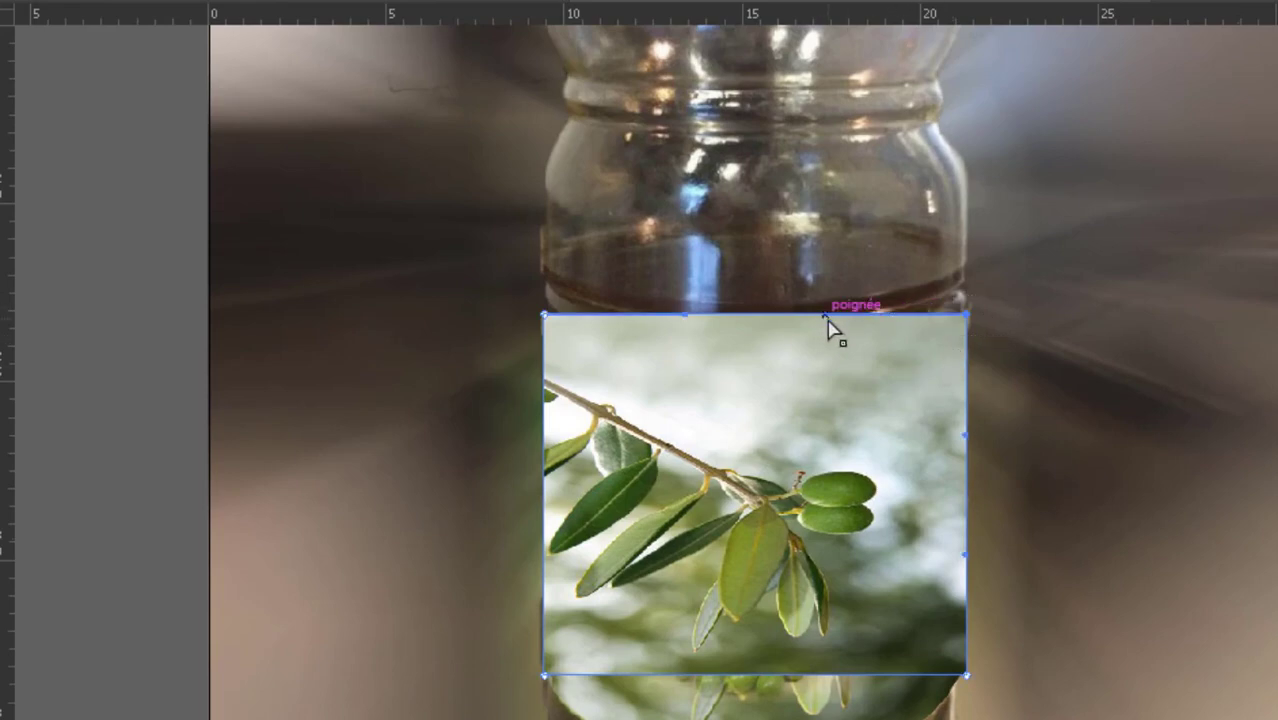
{"action": "left_click_drag", "start_coordinate": [826, 320], "coordinate": [826, 364]}
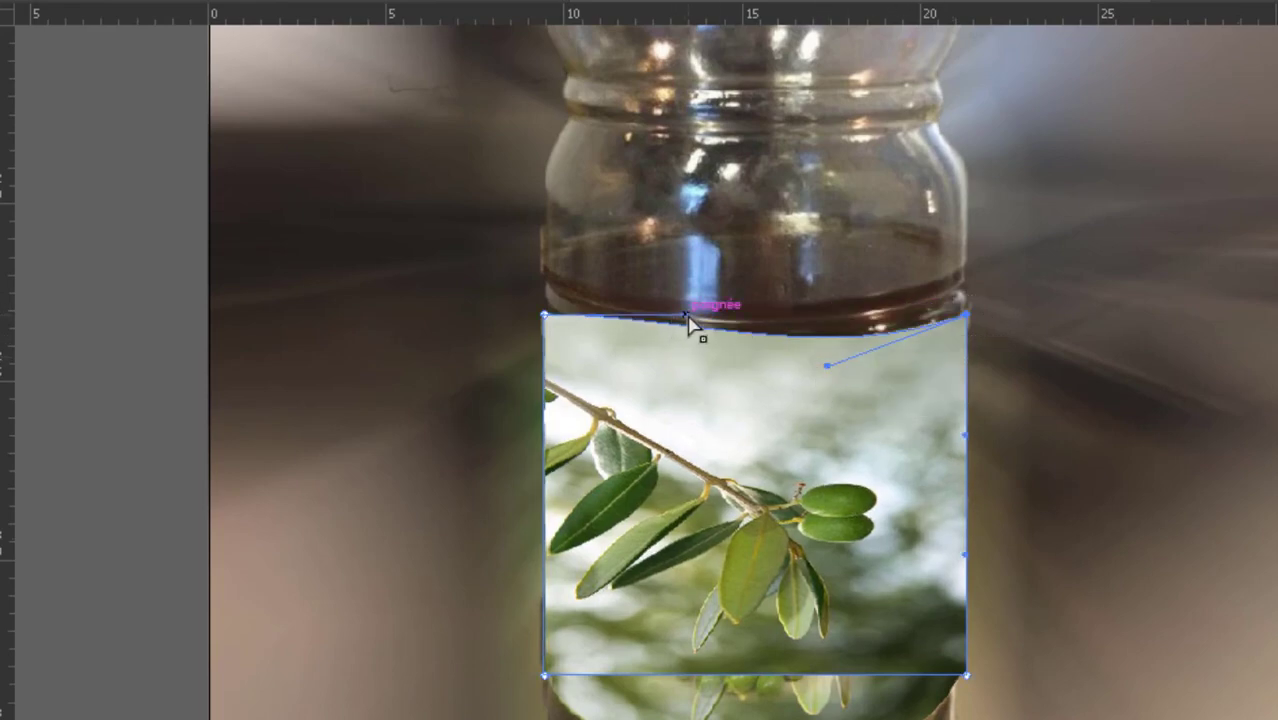
{"action": "left_click_drag", "start_coordinate": [684, 318], "coordinate": [724, 395]}
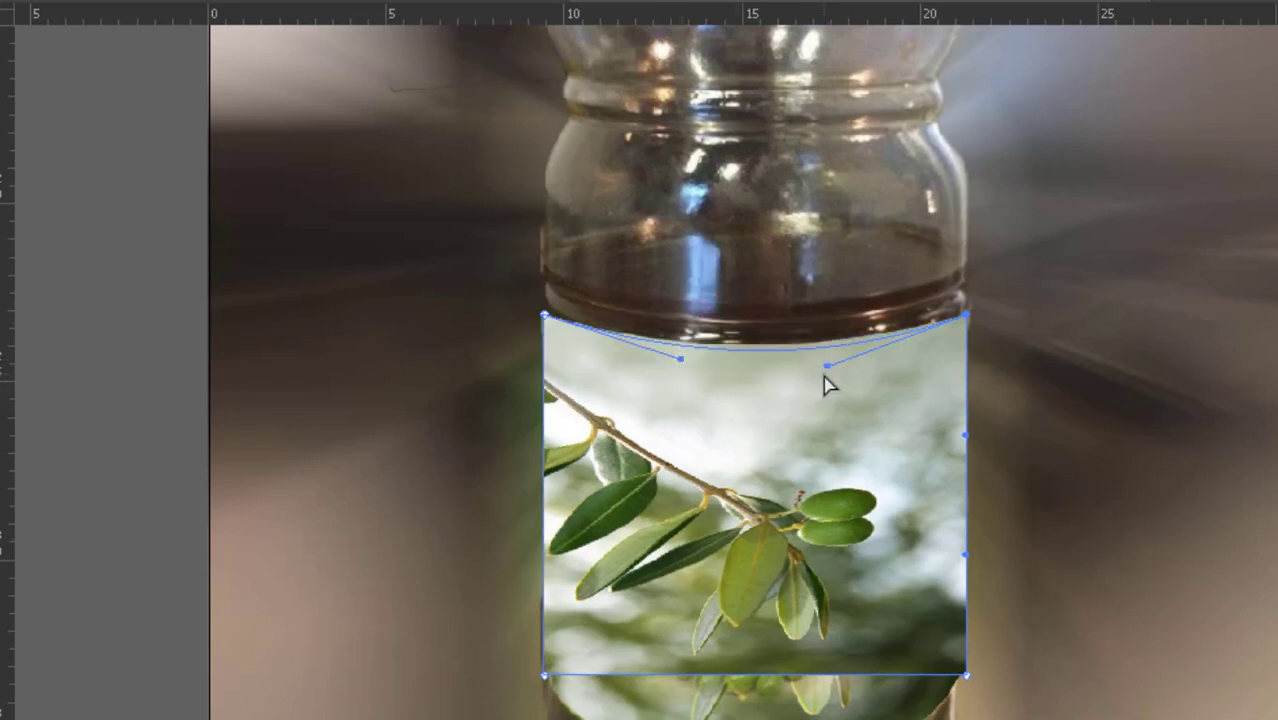
{"action": "left_click_drag", "start_coordinate": [835, 366], "coordinate": [850, 362]}
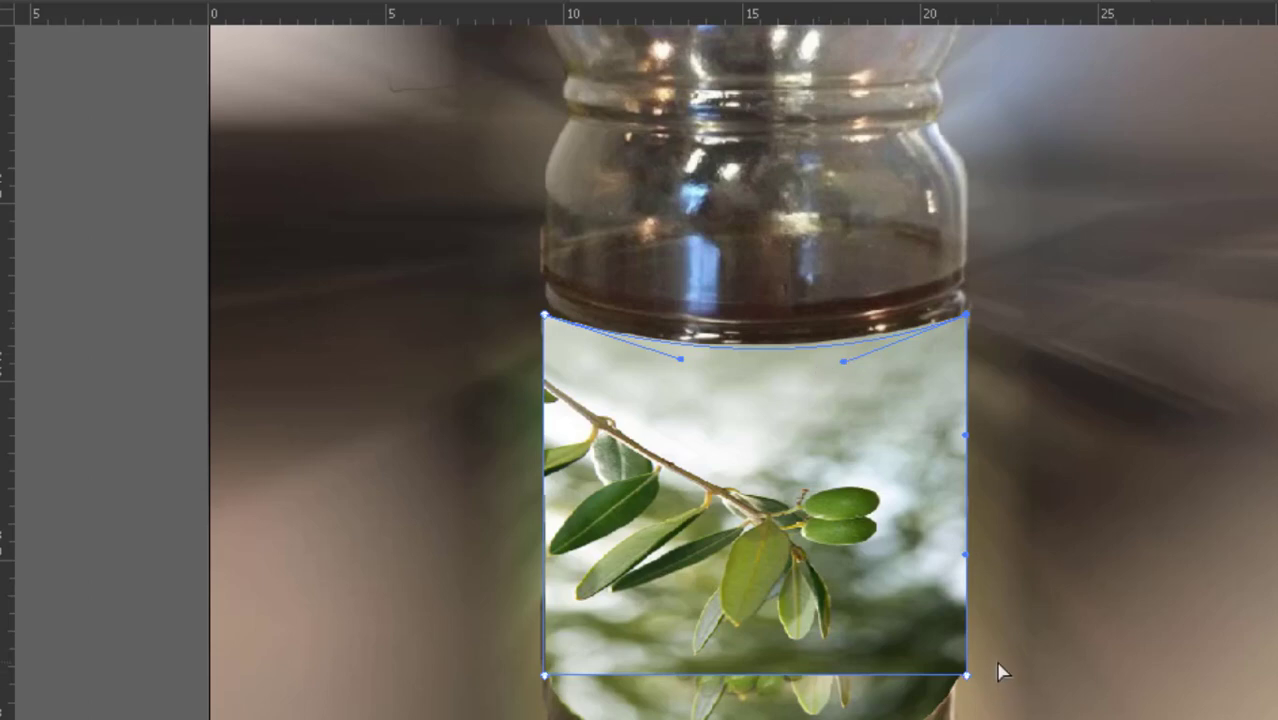
Bend the mesh's bottom edge downward with both corner handles to cover the curved bottom of the original label
{"action": "left_click_drag", "start_coordinate": [957, 700], "coordinate": [955, 703]}
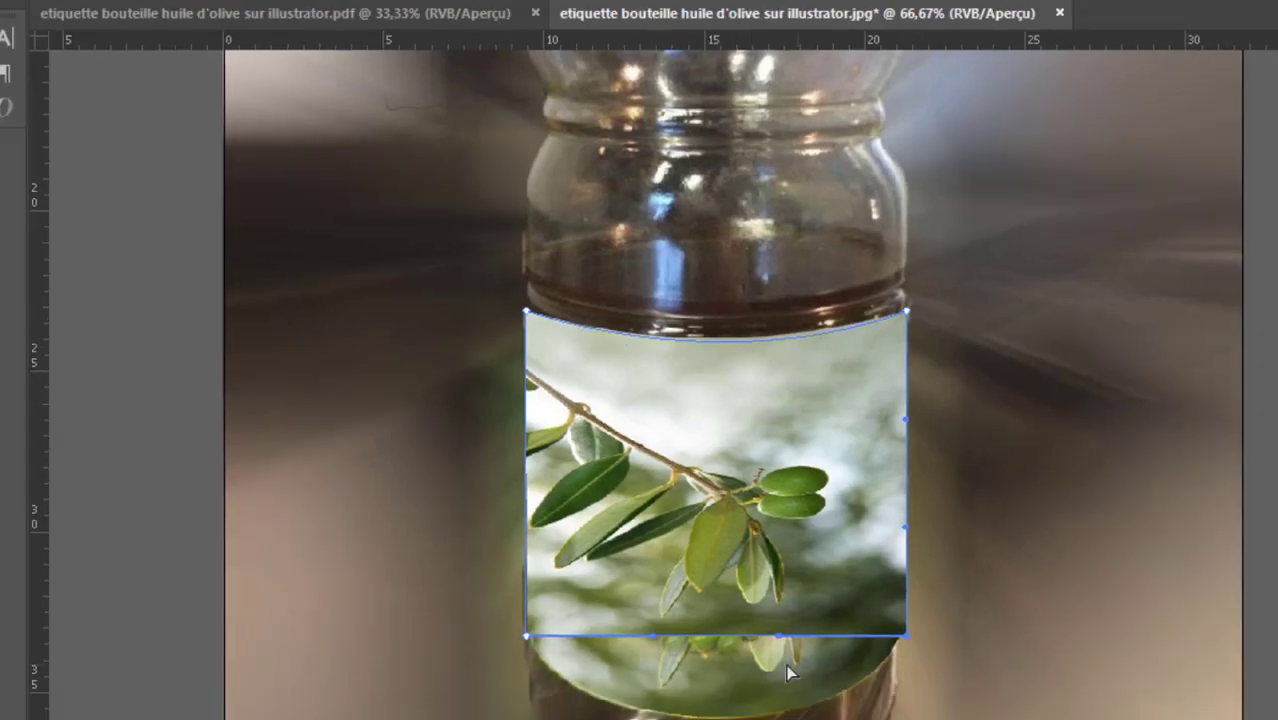
{"action": "left_click_drag", "start_coordinate": [826, 677], "coordinate": [832, 703]}
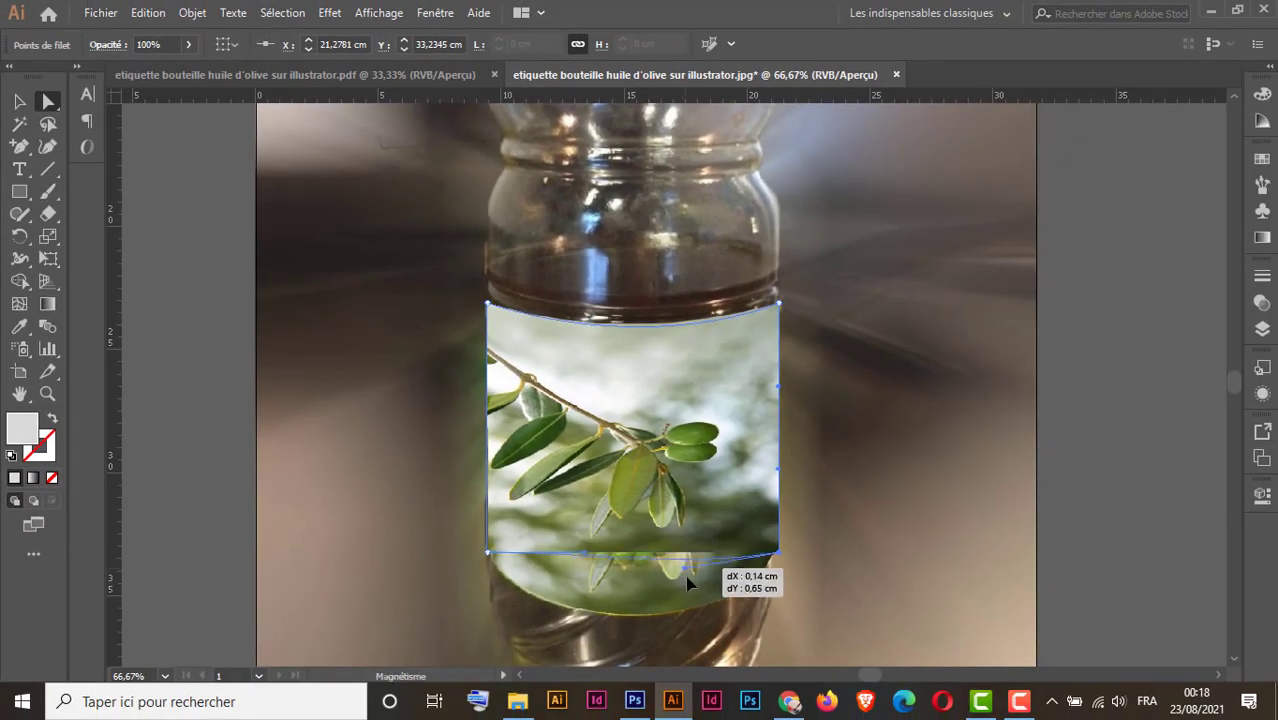
{"action": "left_click_drag", "start_coordinate": [688, 584], "coordinate": [690, 608]}
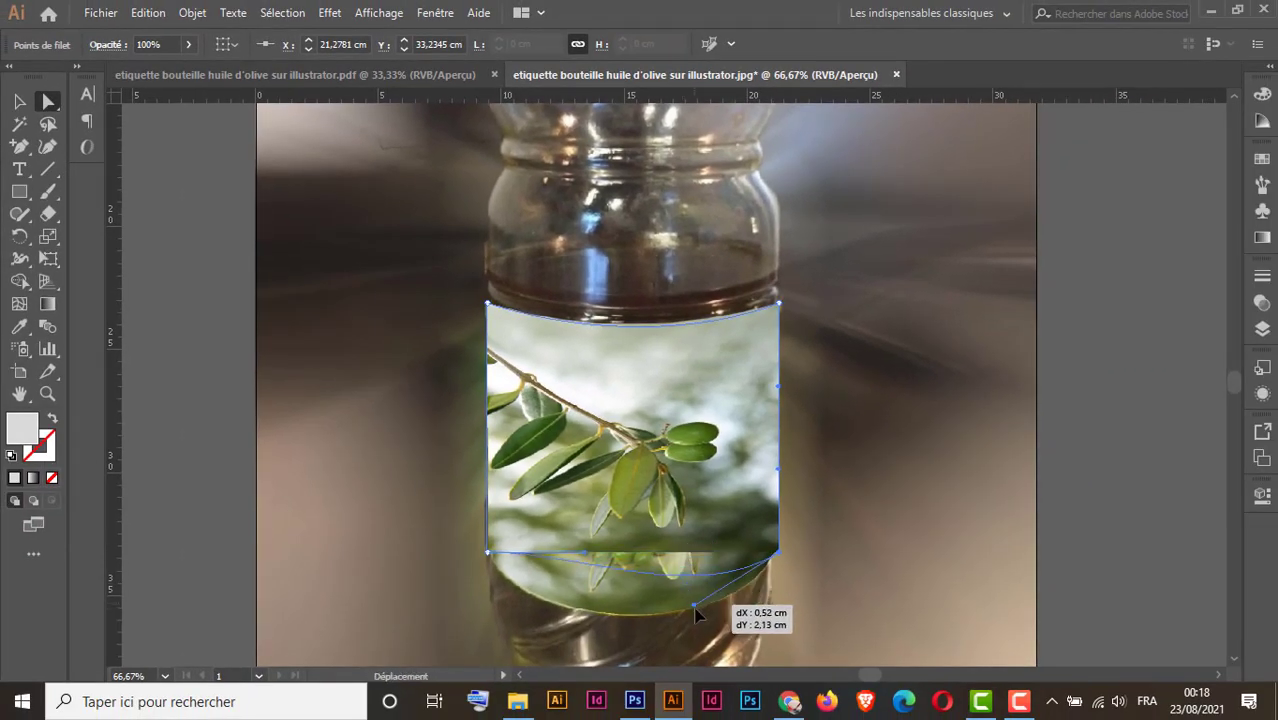
{"action": "scroll", "coordinate": [824, 540], "scroll_direction": "down", "scroll_amount": 3}
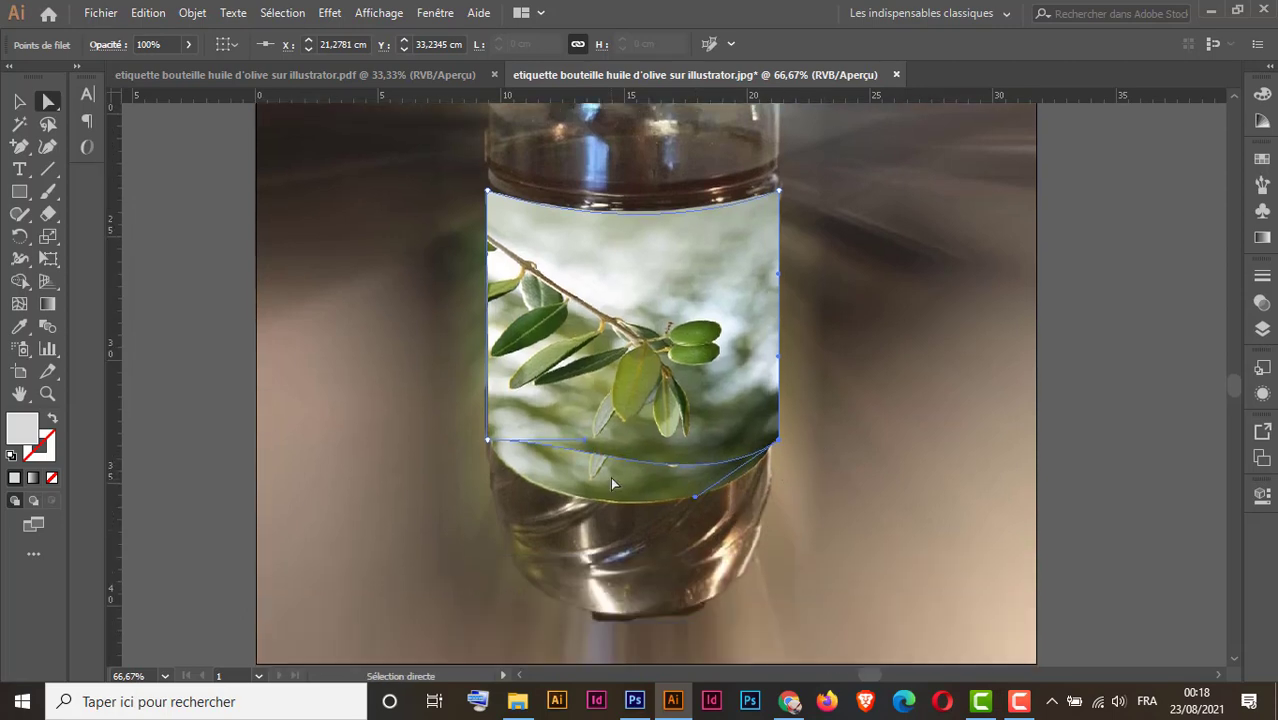
{"action": "left_click_drag", "start_coordinate": [583, 439], "coordinate": [565, 518]}
{"action": "left_click_drag", "start_coordinate": [700, 502], "coordinate": [734, 514]}
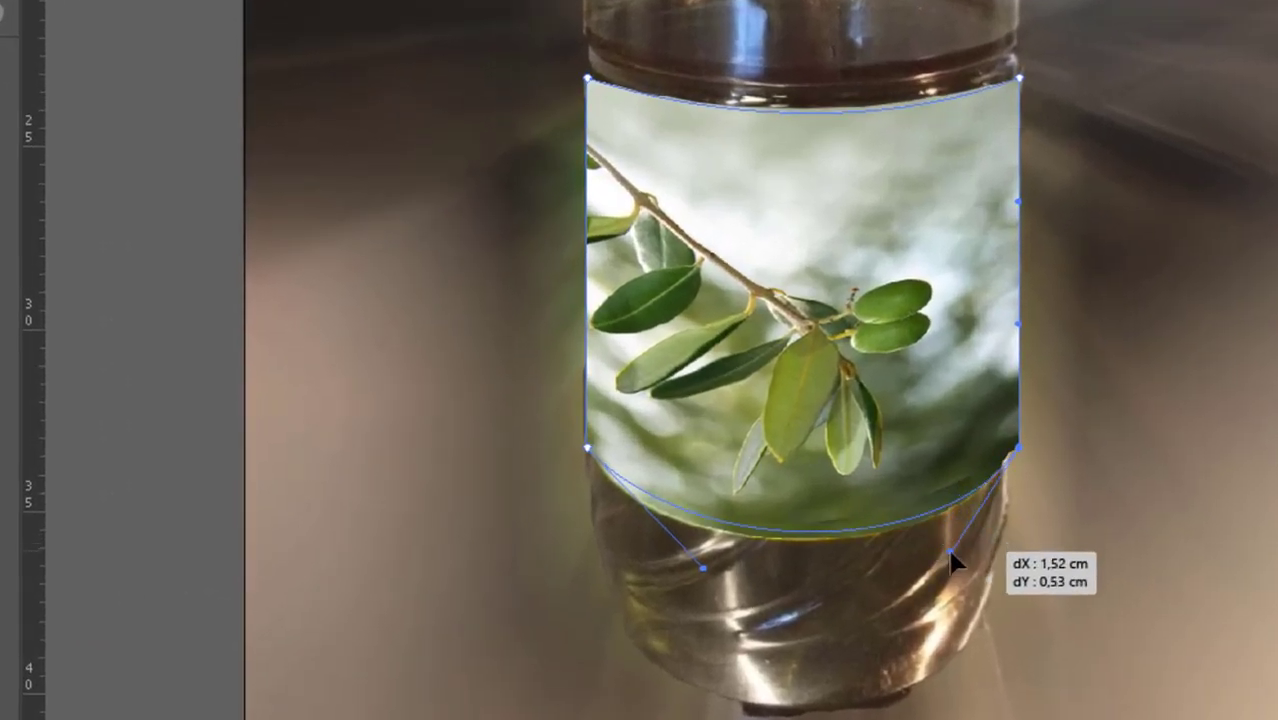
Fine-tune the bottom edge's two curve handles and raise the lower-left corner point slightly to match the original label's outline
{"action": "left_click_drag", "start_coordinate": [950, 553], "coordinate": [945, 558]}
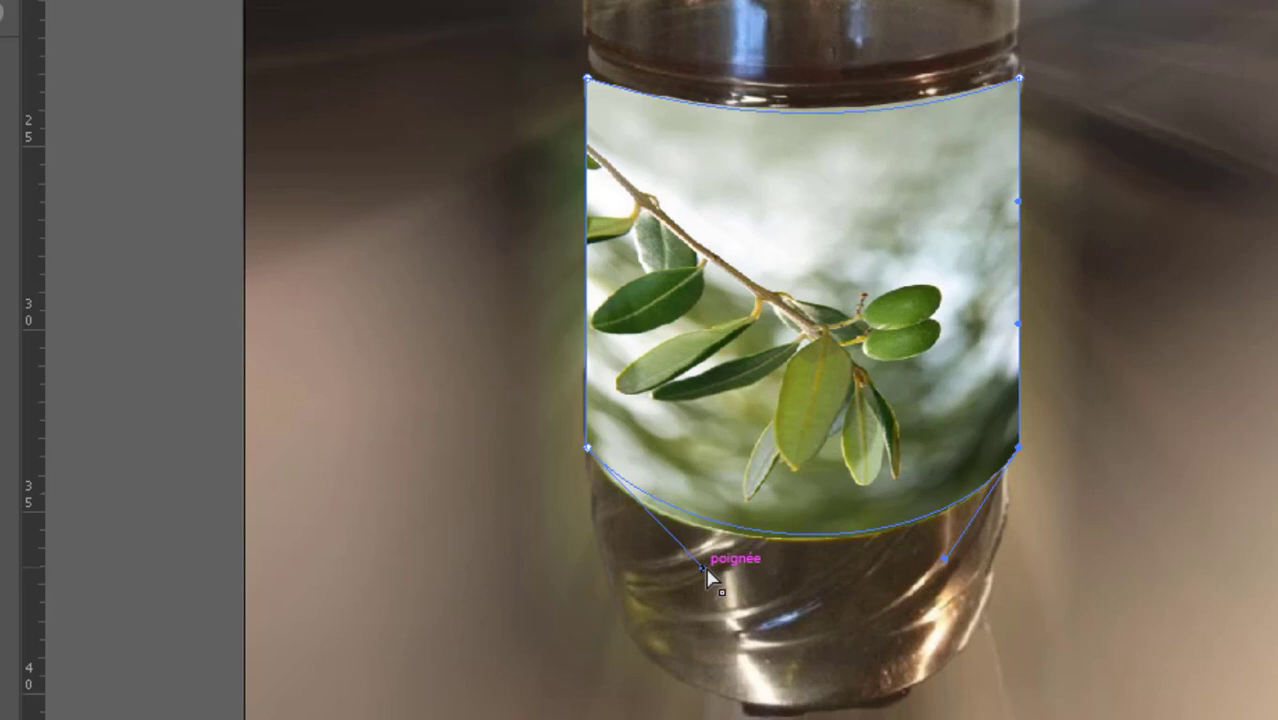
{"action": "left_click_drag", "start_coordinate": [704, 568], "coordinate": [650, 584]}
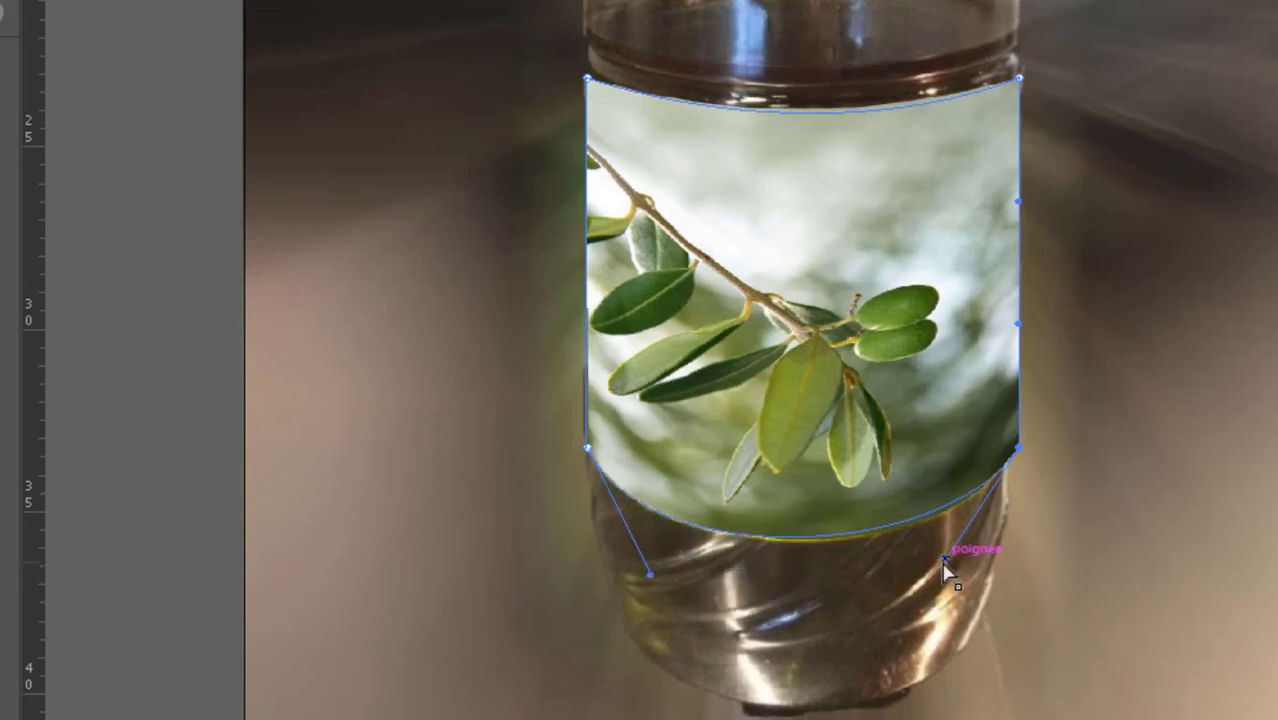
{"action": "left_click_drag", "start_coordinate": [946, 560], "coordinate": [950, 568]}
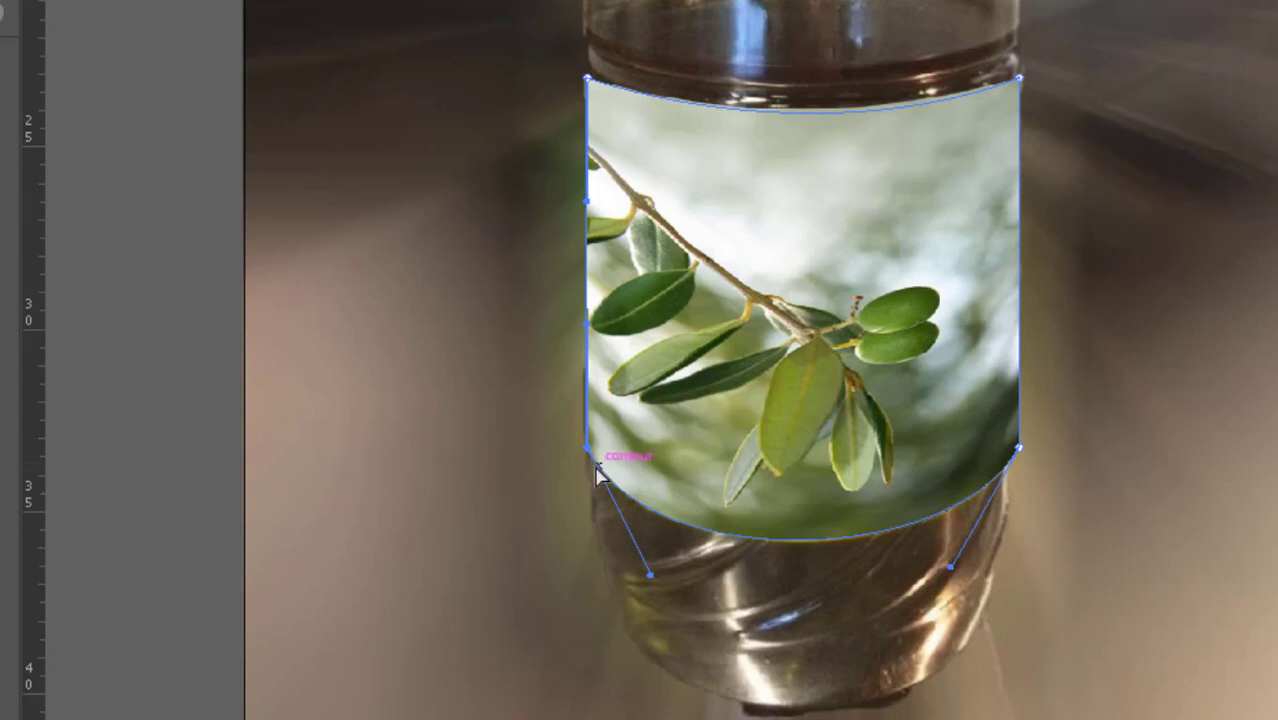
{"action": "mouse_move", "coordinate": [587, 450]}
{"action": "left_mouse_down"}
{"action": "mouse_move", "coordinate": [555, 420]}
{"action": "mouse_move", "coordinate": [593, 452]}
{"action": "left_mouse_up"}
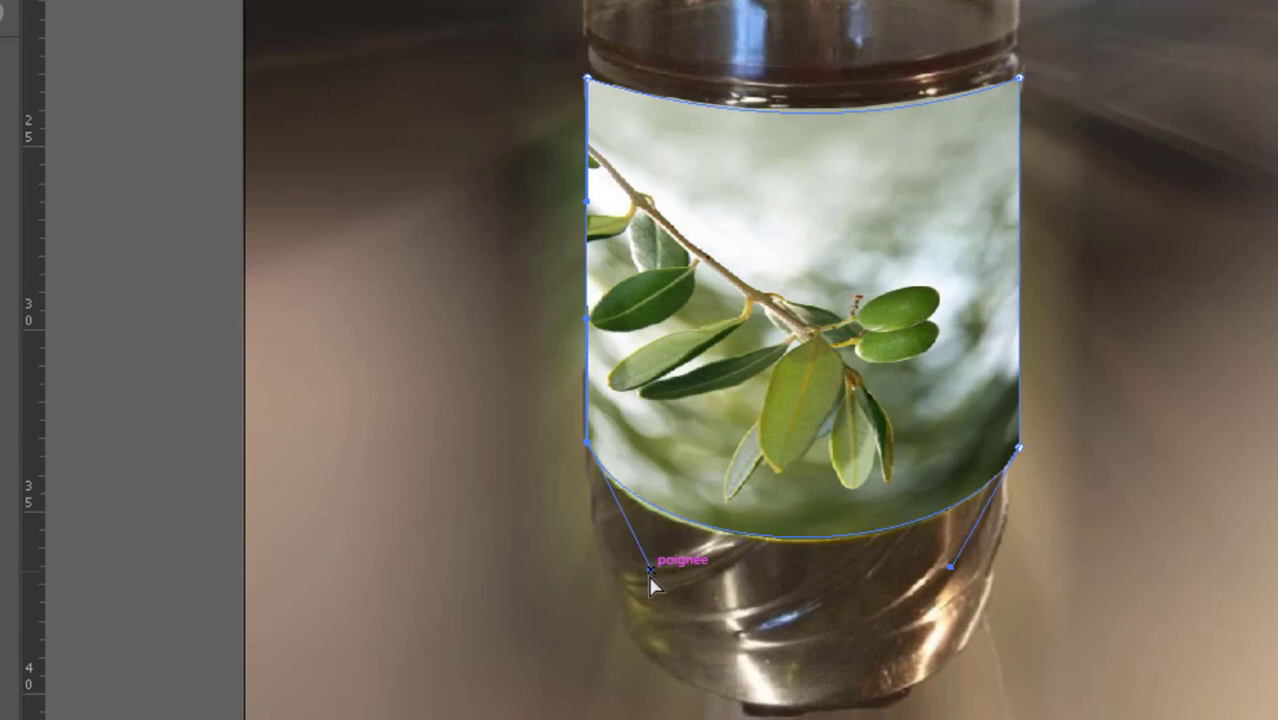
{"action": "left_click_drag", "start_coordinate": [650, 569], "coordinate": [648, 579]}
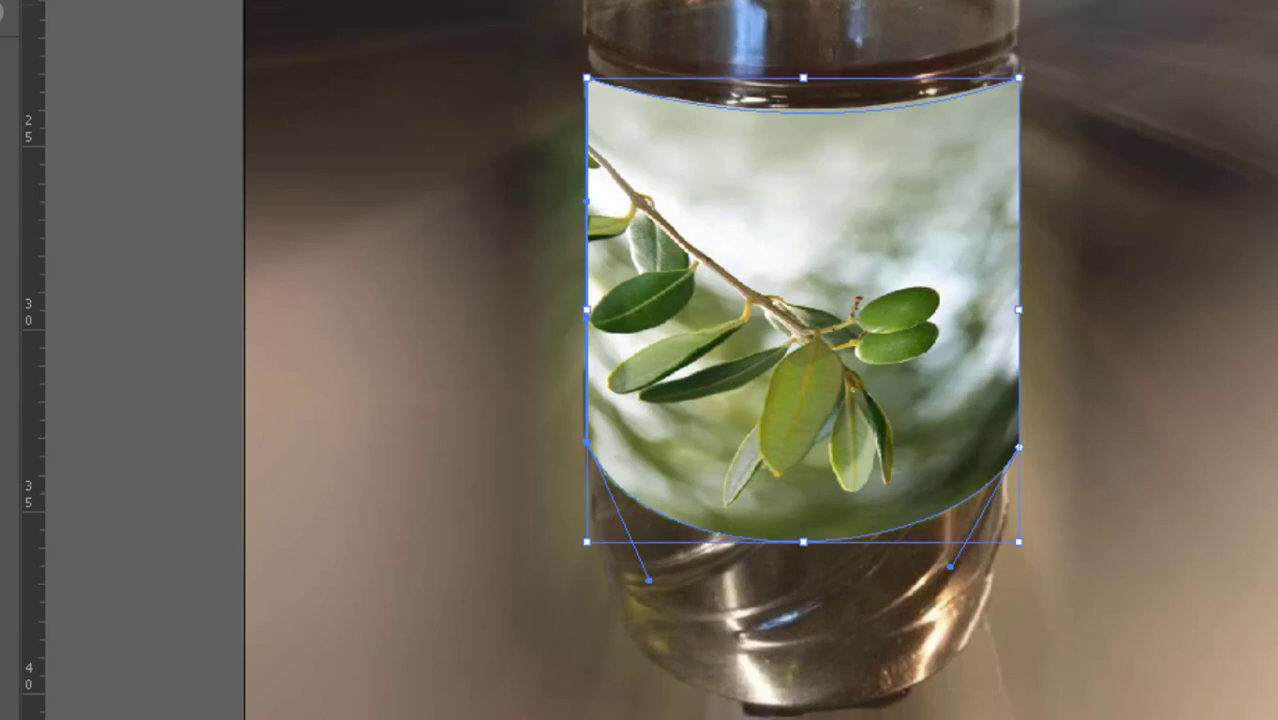
In the envelope options, preview preserving the label's shape by clipping mask versus transparency, and keep Transparency
{"action": "key", "text": "Return"}
{"action": "left_click", "coordinate": [741, 235]}
{"action": "left_click", "coordinate": [205, 0]}
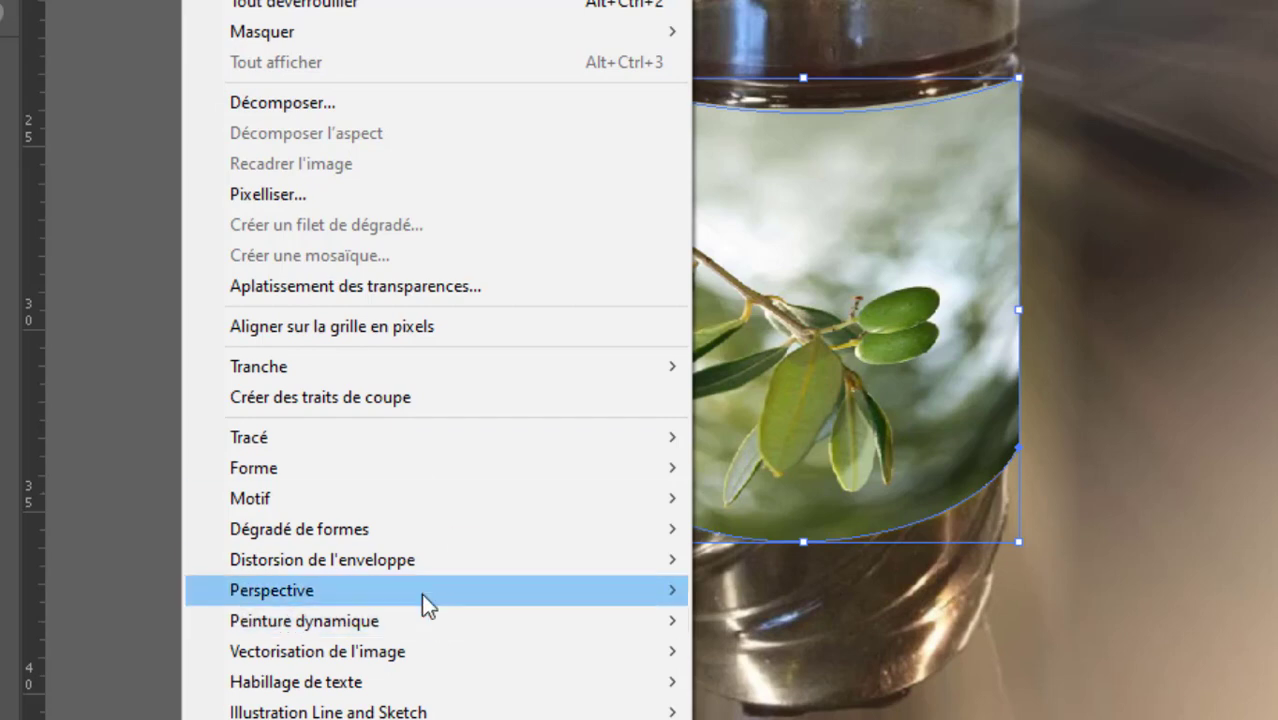
{"action": "mouse_move", "coordinate": [401, 568]}
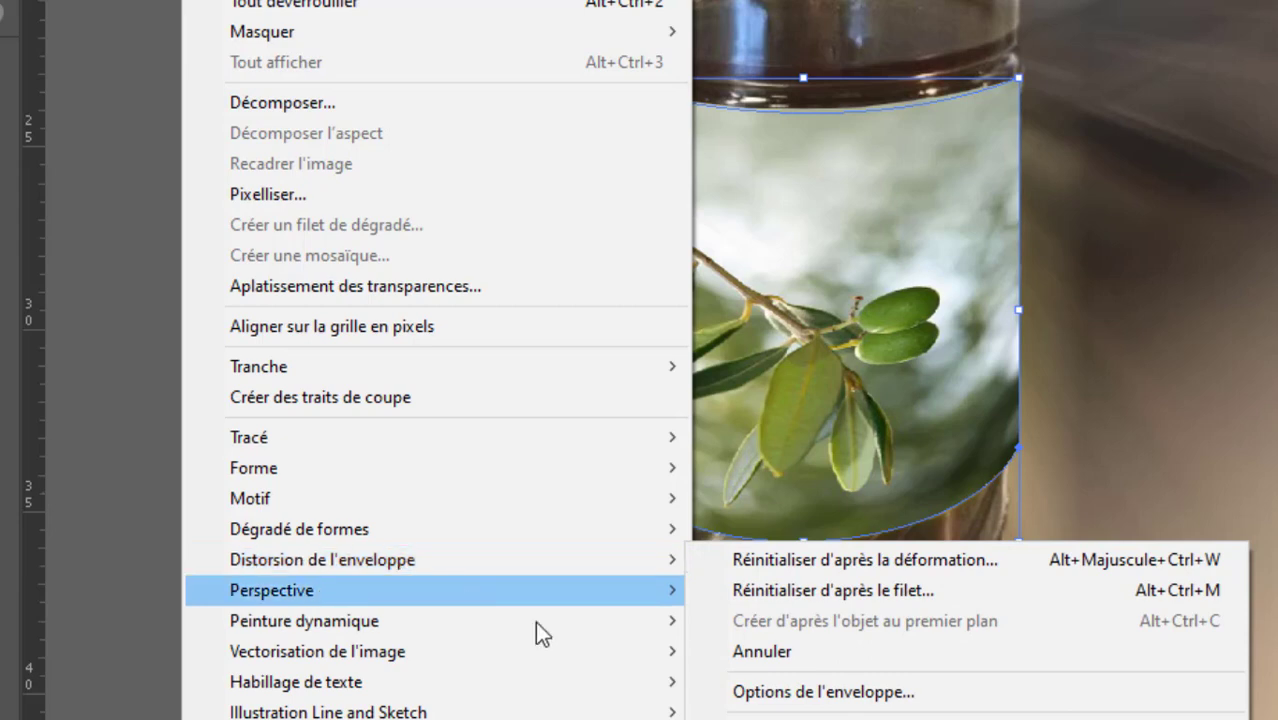
{"action": "left_click", "coordinate": [895, 700]}
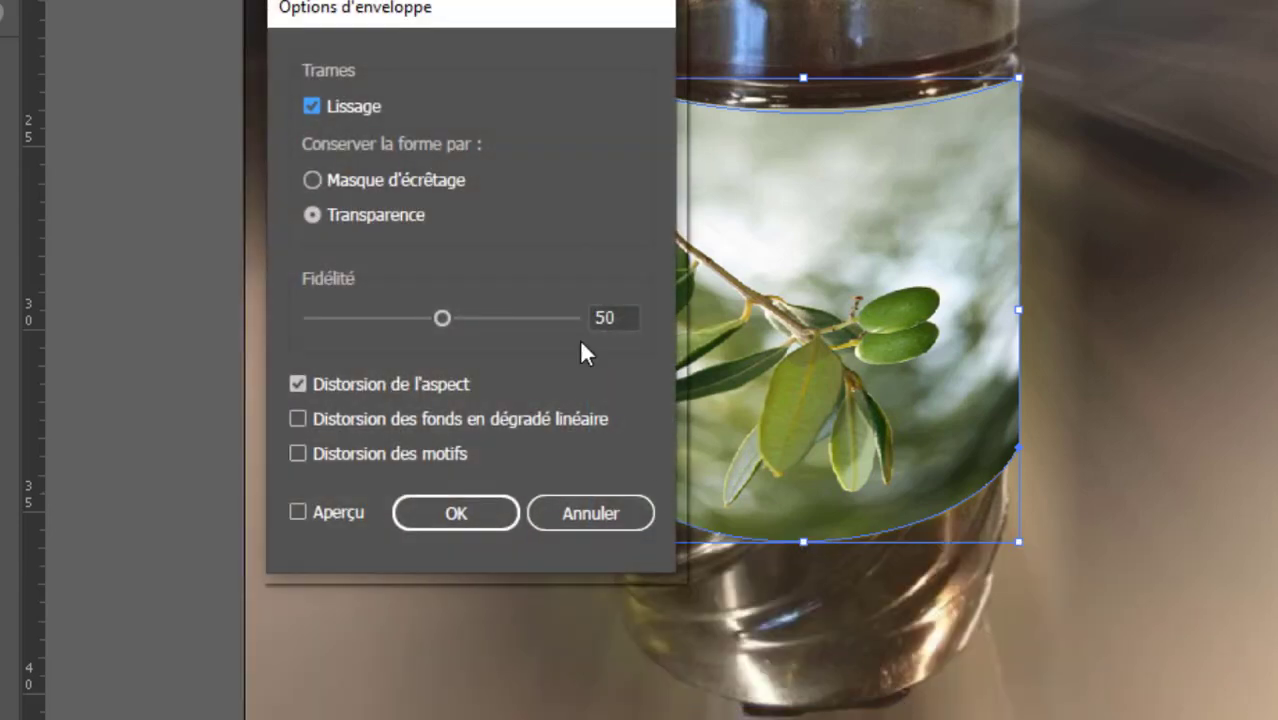
{"action": "left_click_drag", "start_coordinate": [480, 14], "coordinate": [308, 10]}
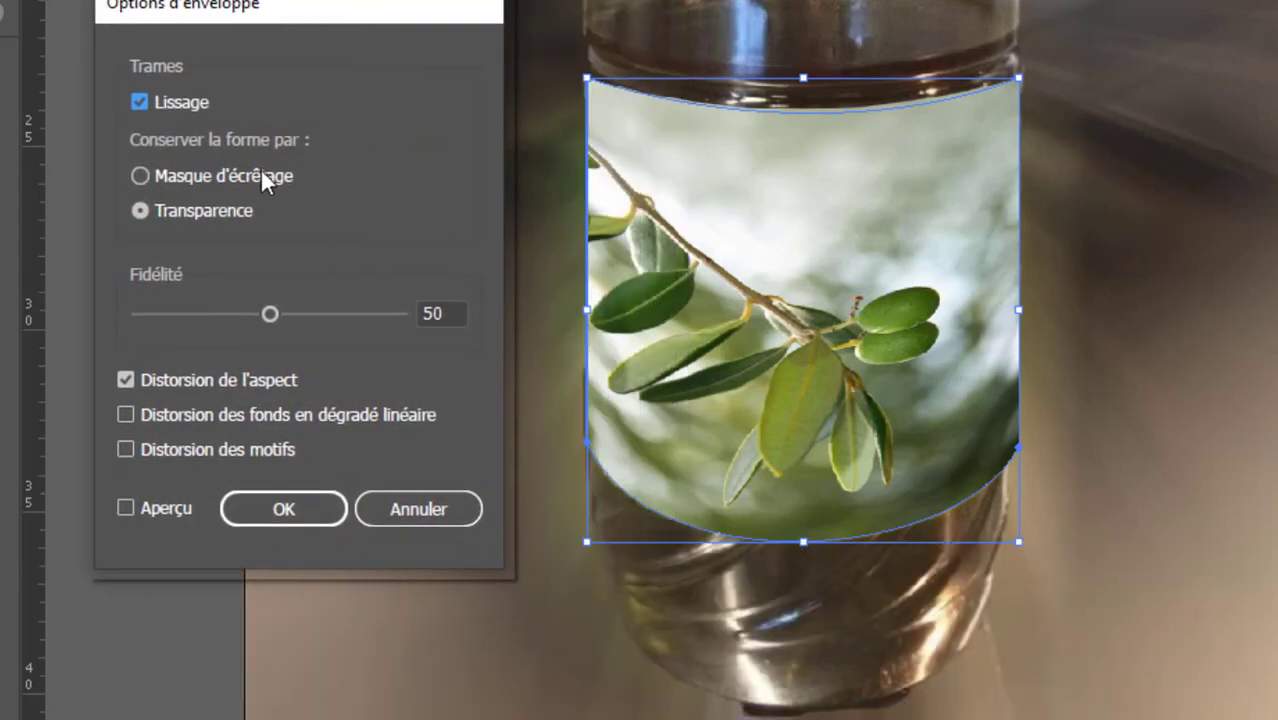
{"action": "left_click", "coordinate": [142, 175]}
{"action": "left_click", "coordinate": [126, 508]}
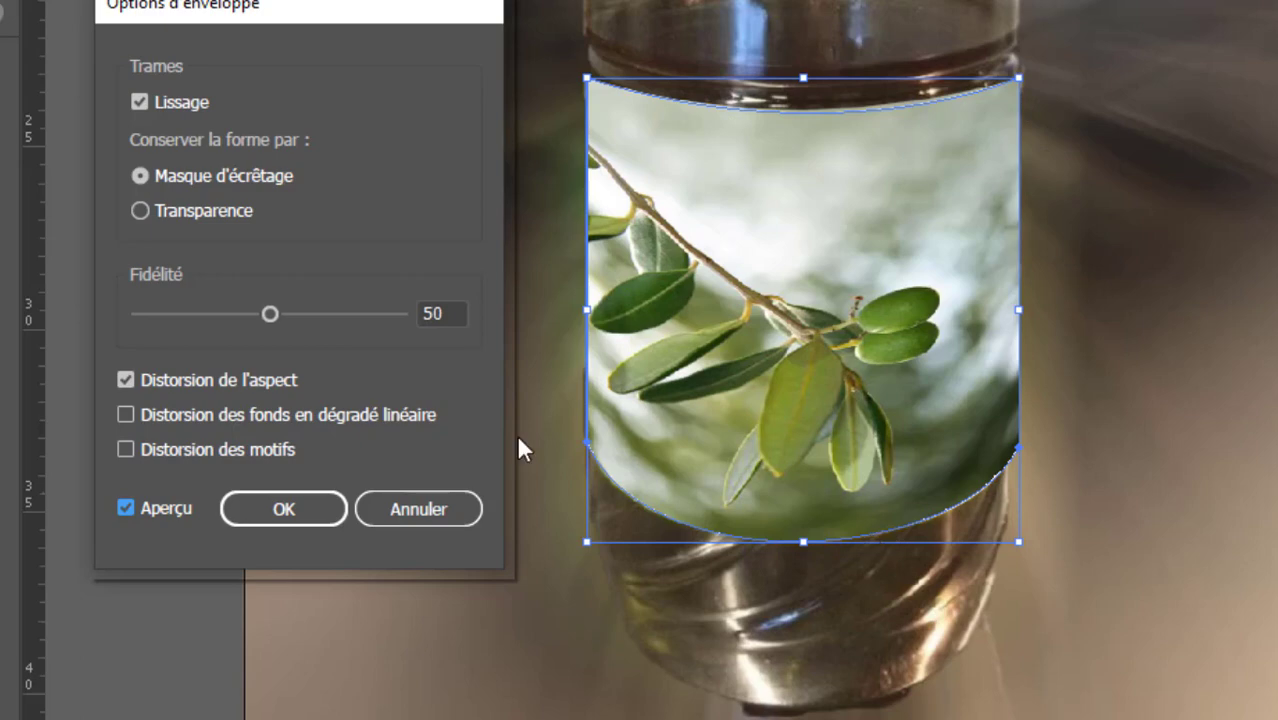
{"action": "left_click", "coordinate": [140, 211]}
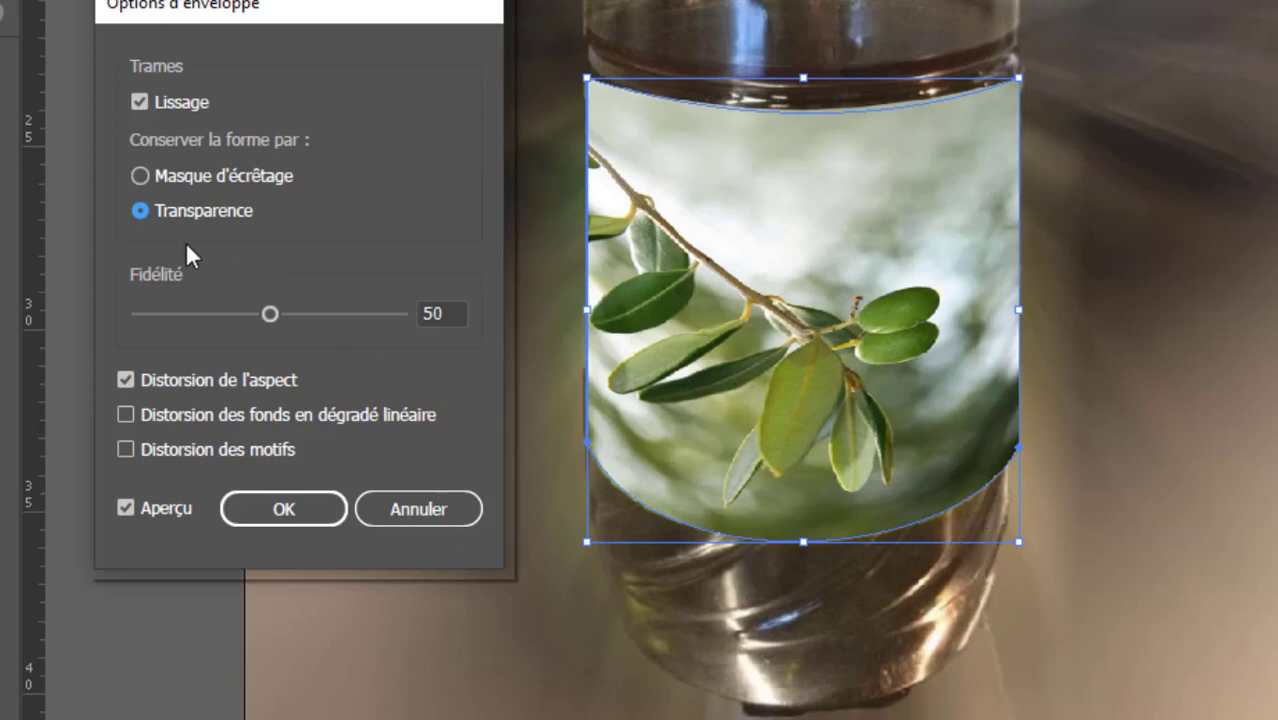
{"action": "left_click", "coordinate": [141, 176]}
{"action": "left_click", "coordinate": [142, 211]}
{"action": "left_click", "coordinate": [286, 508]}
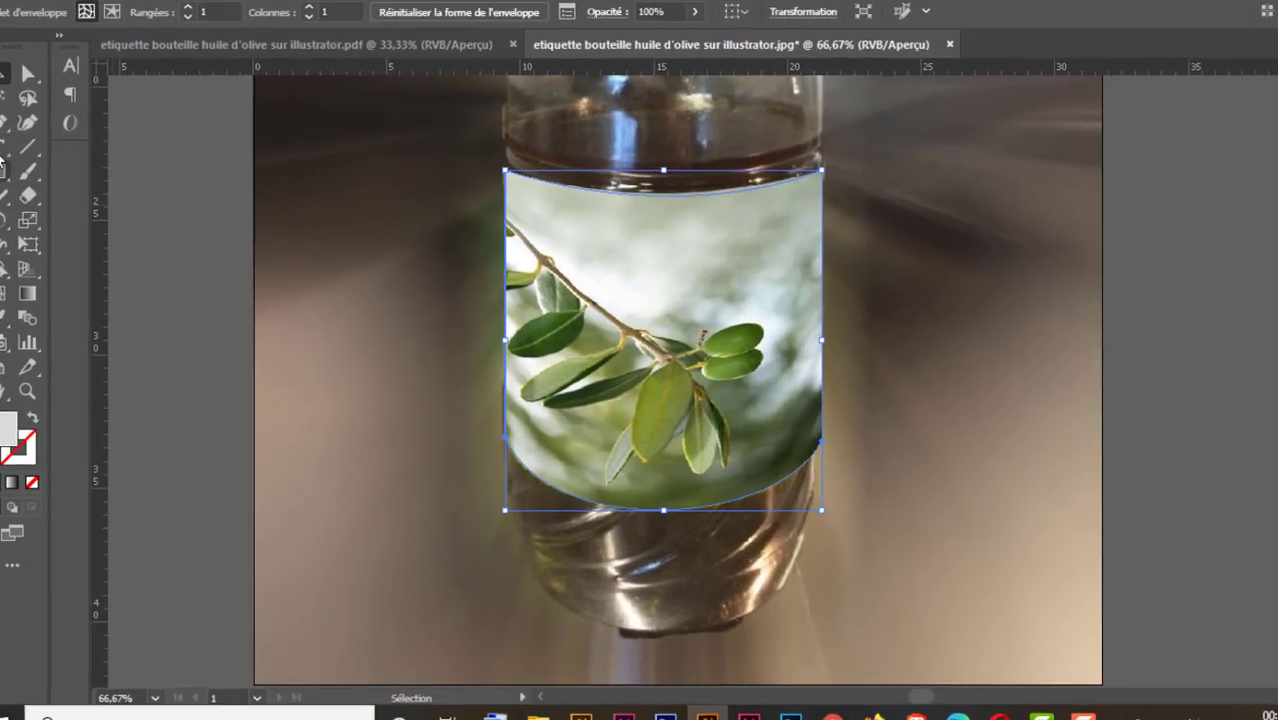
Examine the anchor points and handles on the label mesh's left edge using Direct Selection, and leave the label deselected
{"action": "left_click", "coordinate": [19, 146]}
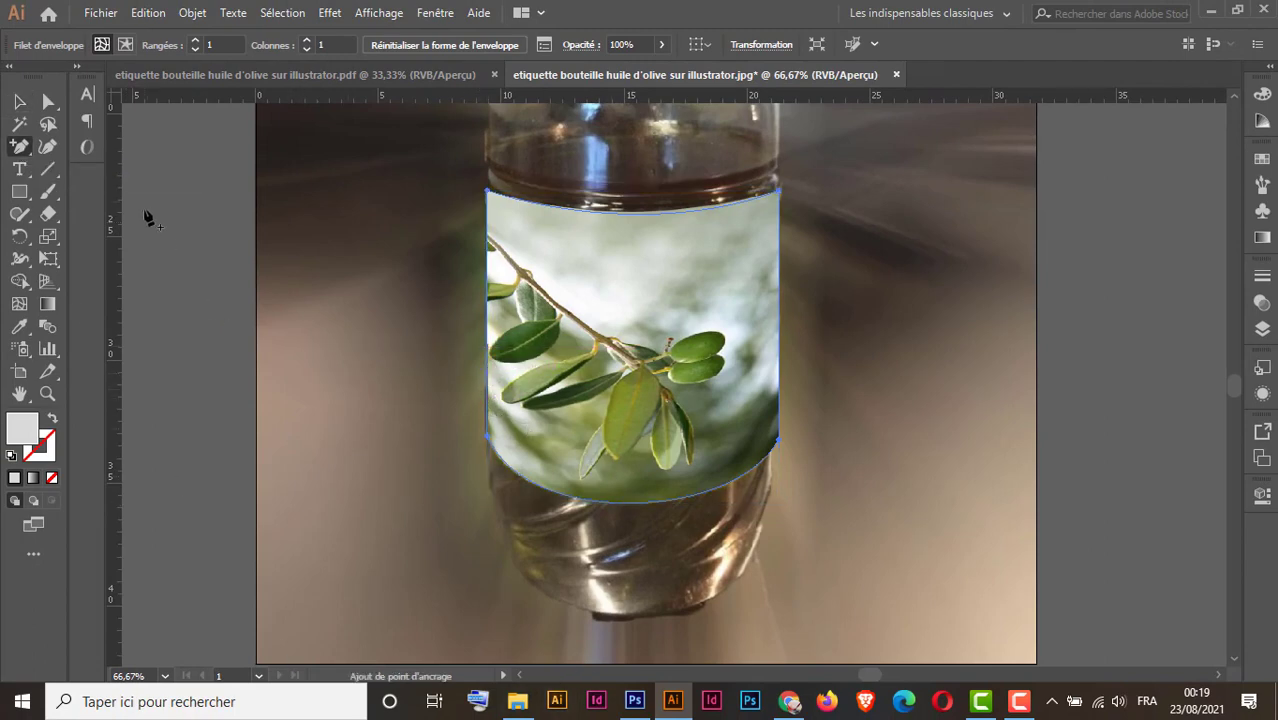
{"action": "left_click", "coordinate": [48, 104]}
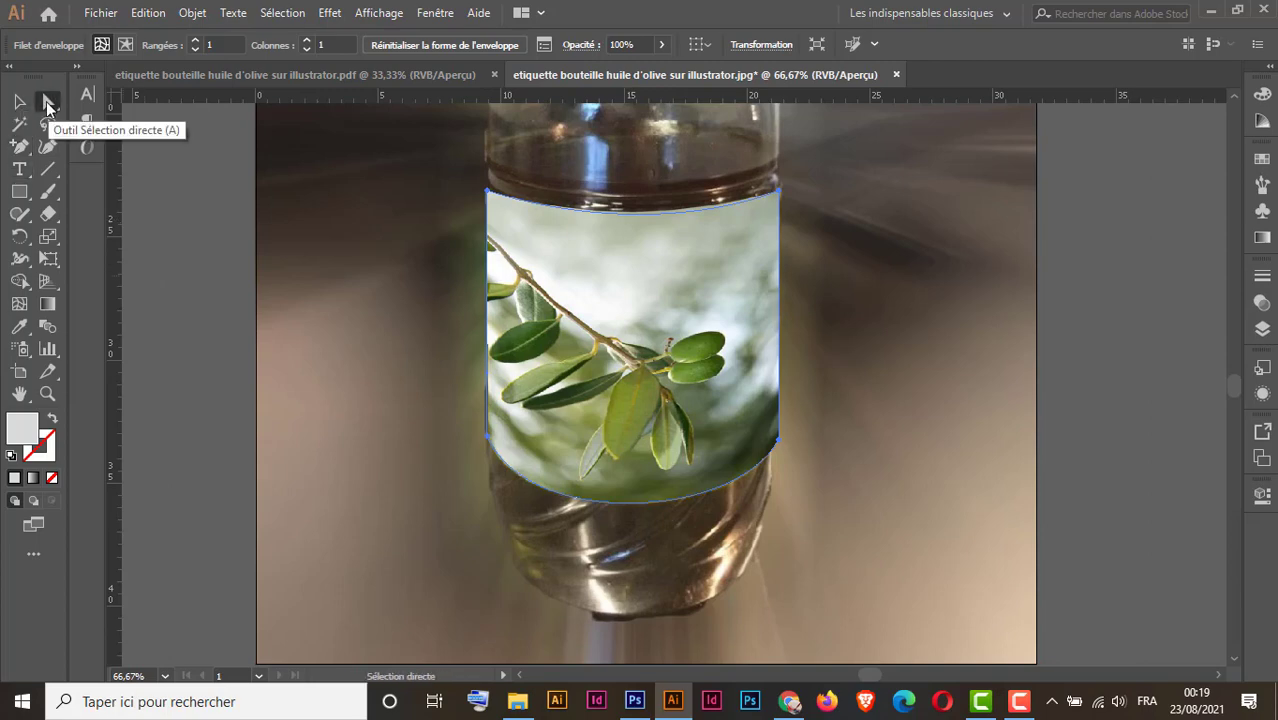
{"action": "left_click", "coordinate": [488, 390]}
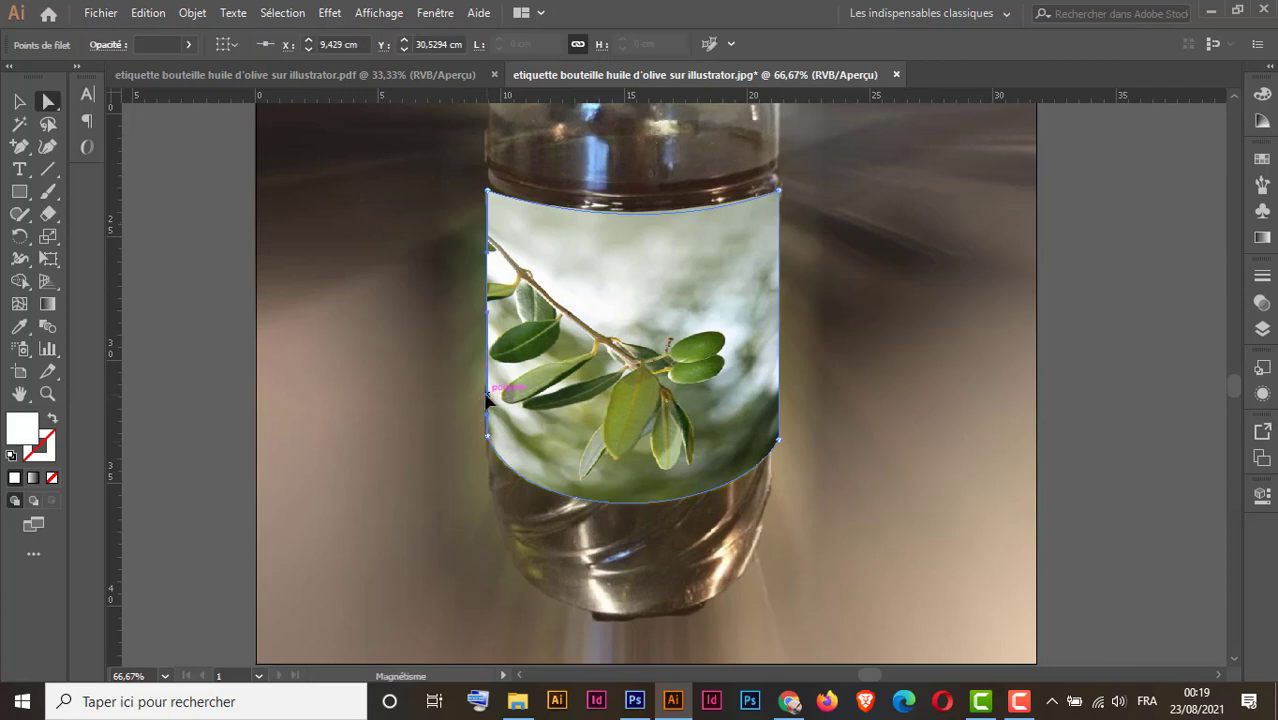
{"action": "left_click_drag", "start_coordinate": [488, 400], "coordinate": [508, 445]}
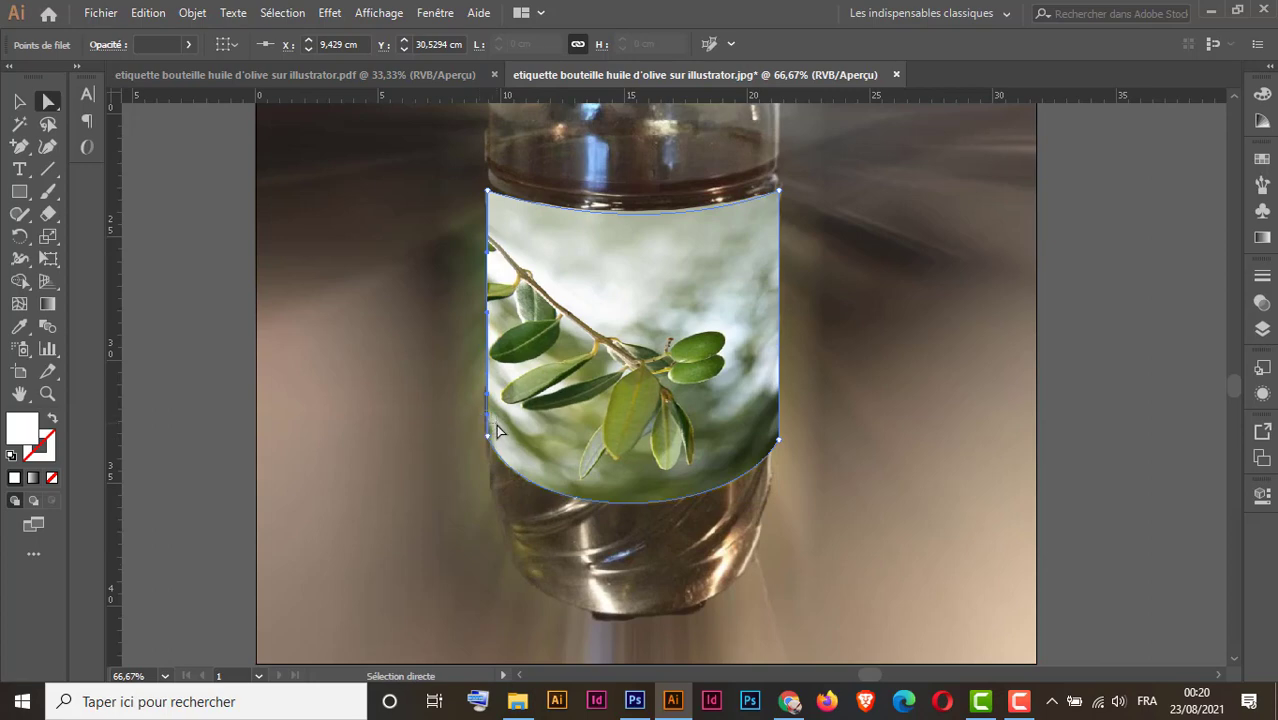
{"action": "left_click", "coordinate": [497, 431]}
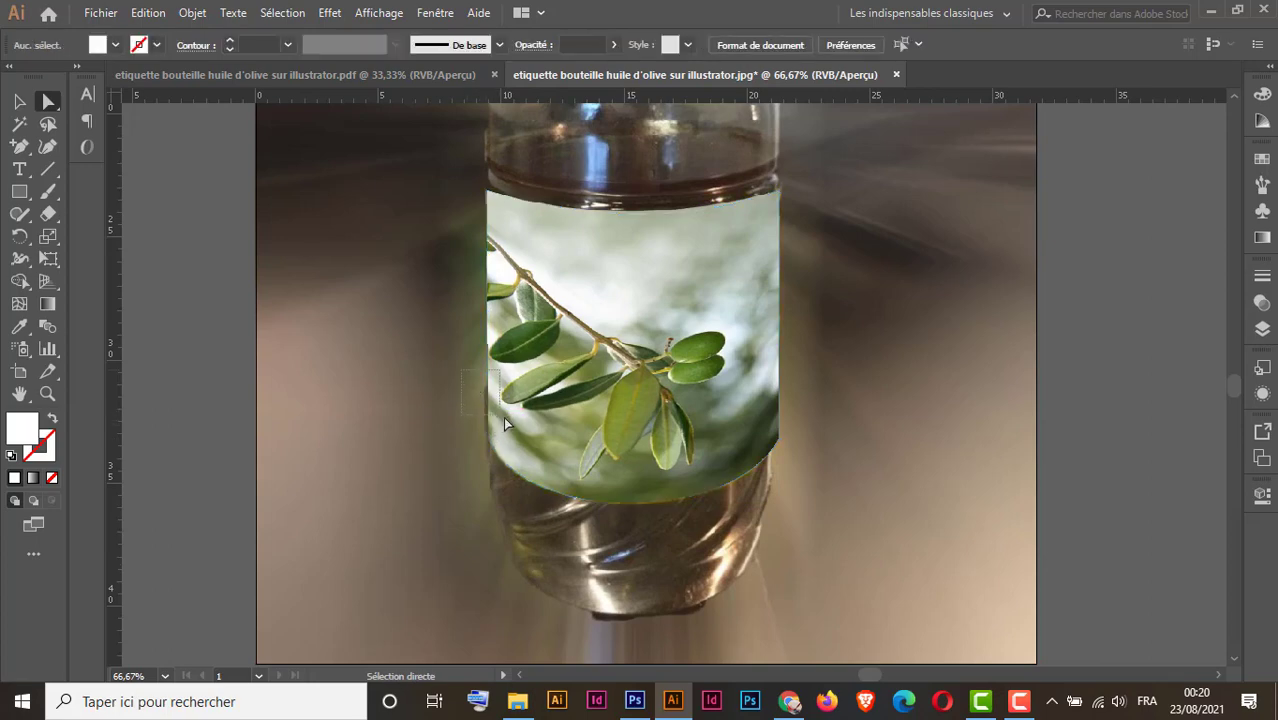
{"action": "left_click_drag", "start_coordinate": [514, 433], "coordinate": [488, 430]}
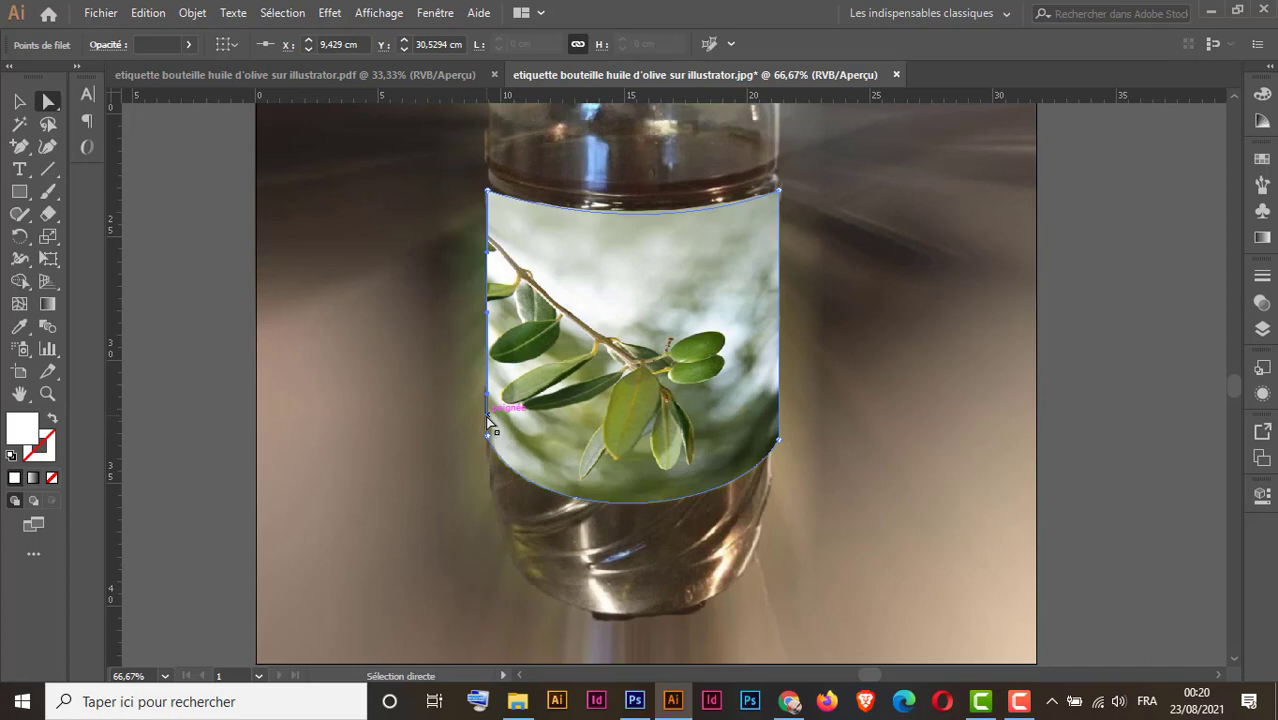
{"action": "left_click_drag", "start_coordinate": [486, 418], "coordinate": [487, 422]}
{"action": "left_click", "coordinate": [19, 101]}
{"action": "left_click", "coordinate": [522, 566]}
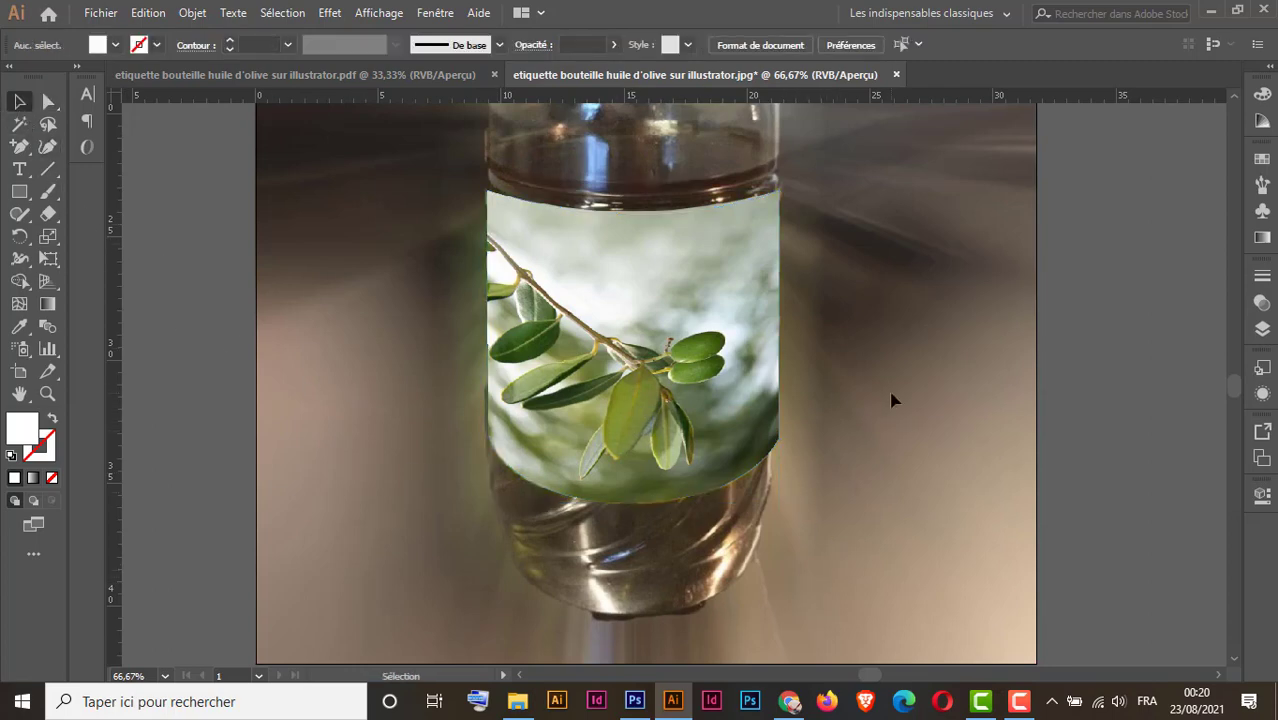
{"action": "left_click_drag", "start_coordinate": [866, 308], "coordinate": [690, 422]}
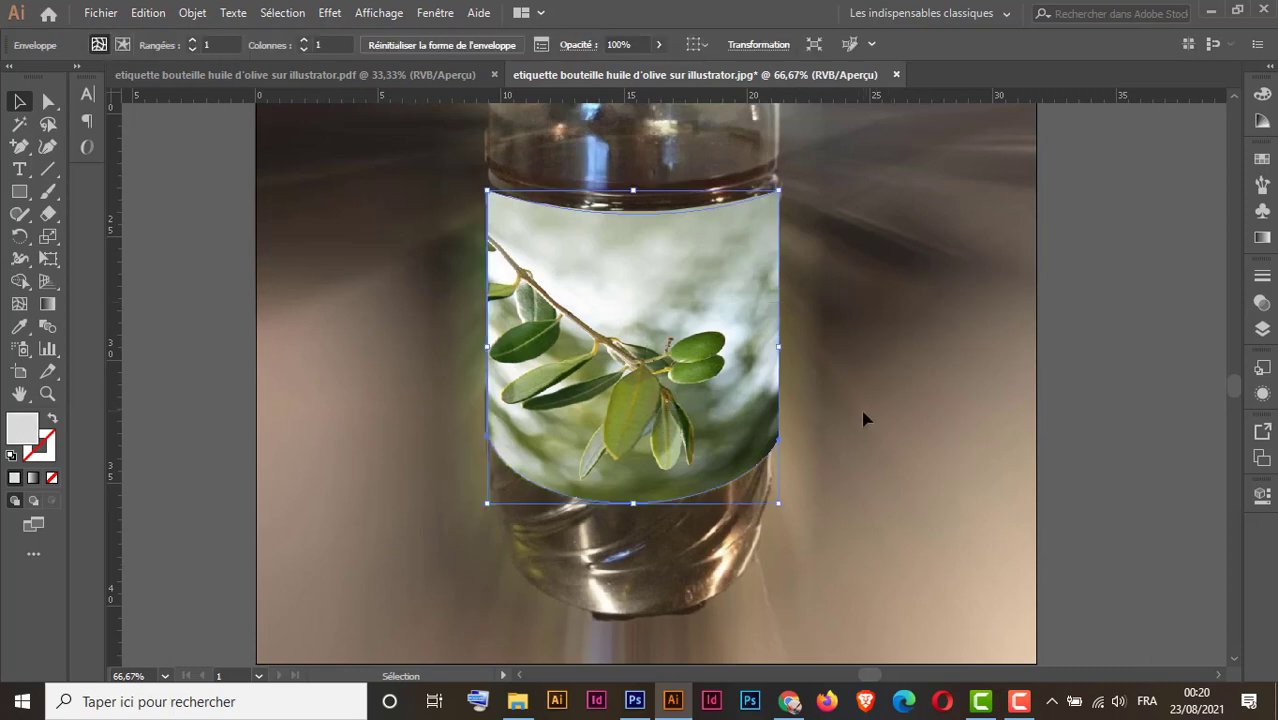
{"action": "left_click", "coordinate": [865, 418]}
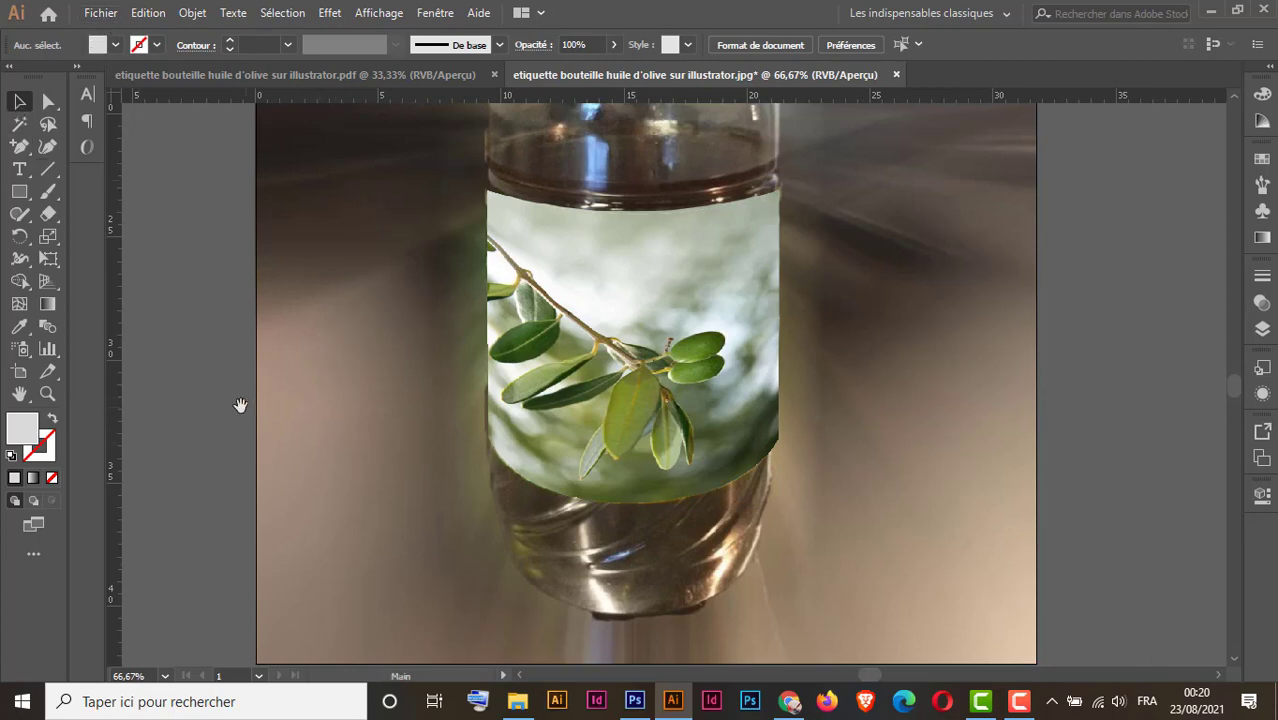
Compare the warped label on the bottle with the finished label design in the PDF document
{"action": "left_click_drag", "start_coordinate": [240, 402], "coordinate": [905, 456]}
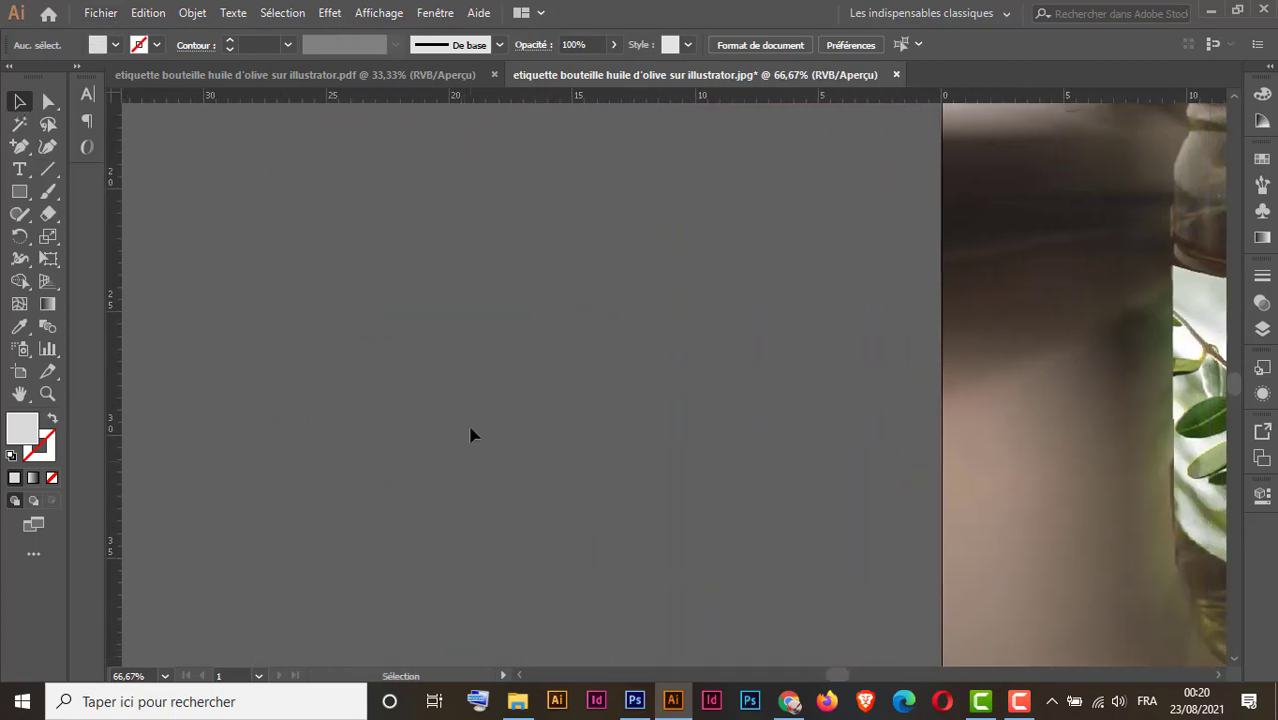
{"action": "key", "text": "ctrl+minus"}
{"action": "key", "text": "ctrl+minus"}
{"action": "key", "text": "ctrl+minus"}
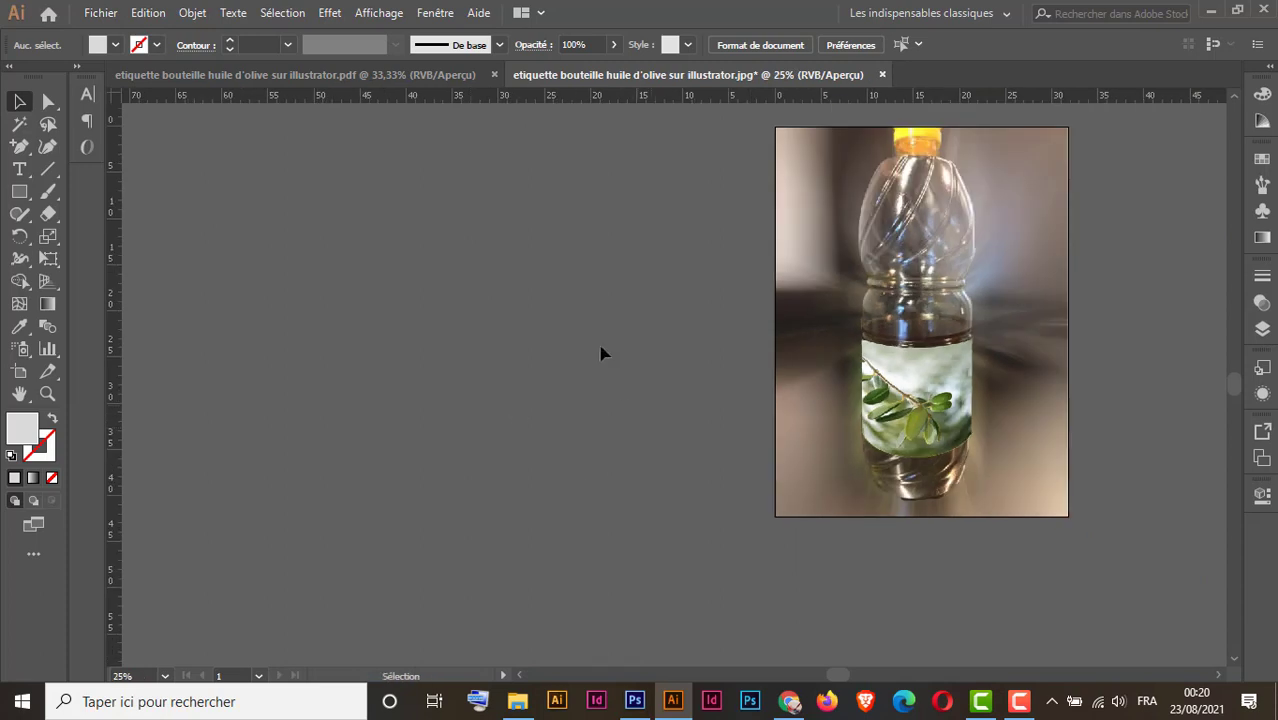
{"action": "key", "text": "z"}
{"action": "left_click", "coordinate": [895, 425]}
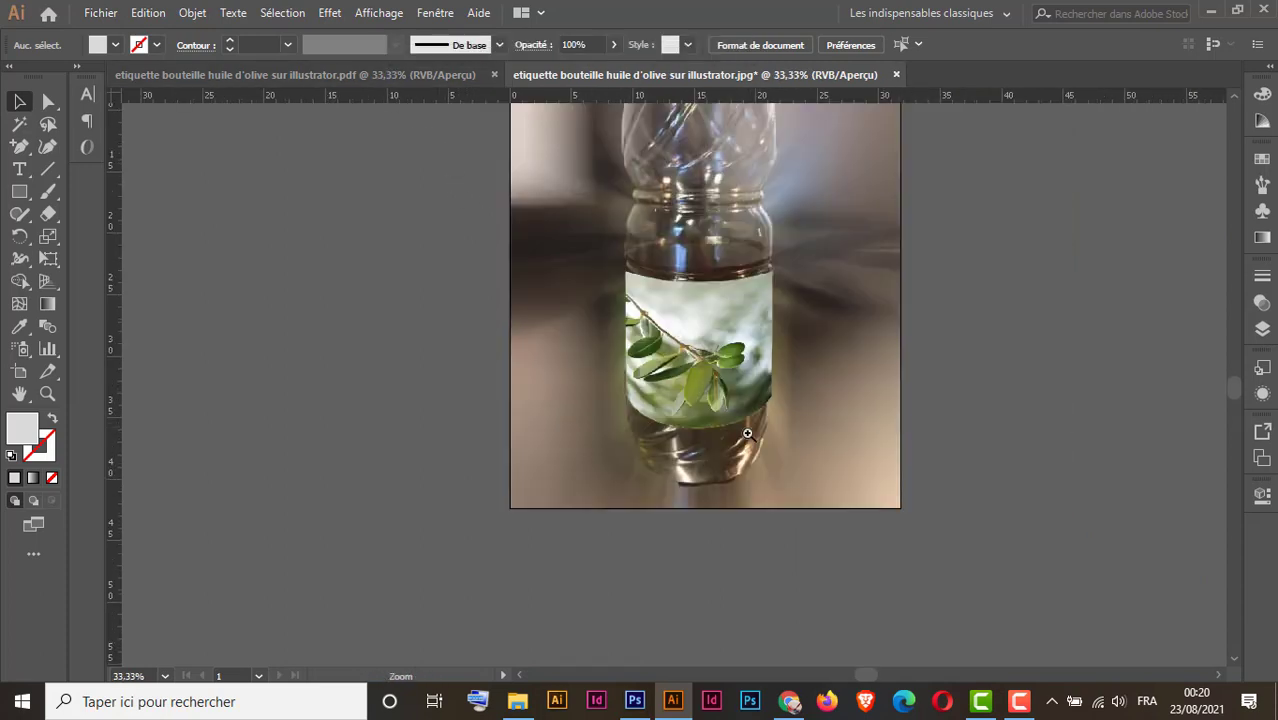
{"action": "left_click", "coordinate": [671, 376]}
{"action": "left_click", "coordinate": [343, 74]}
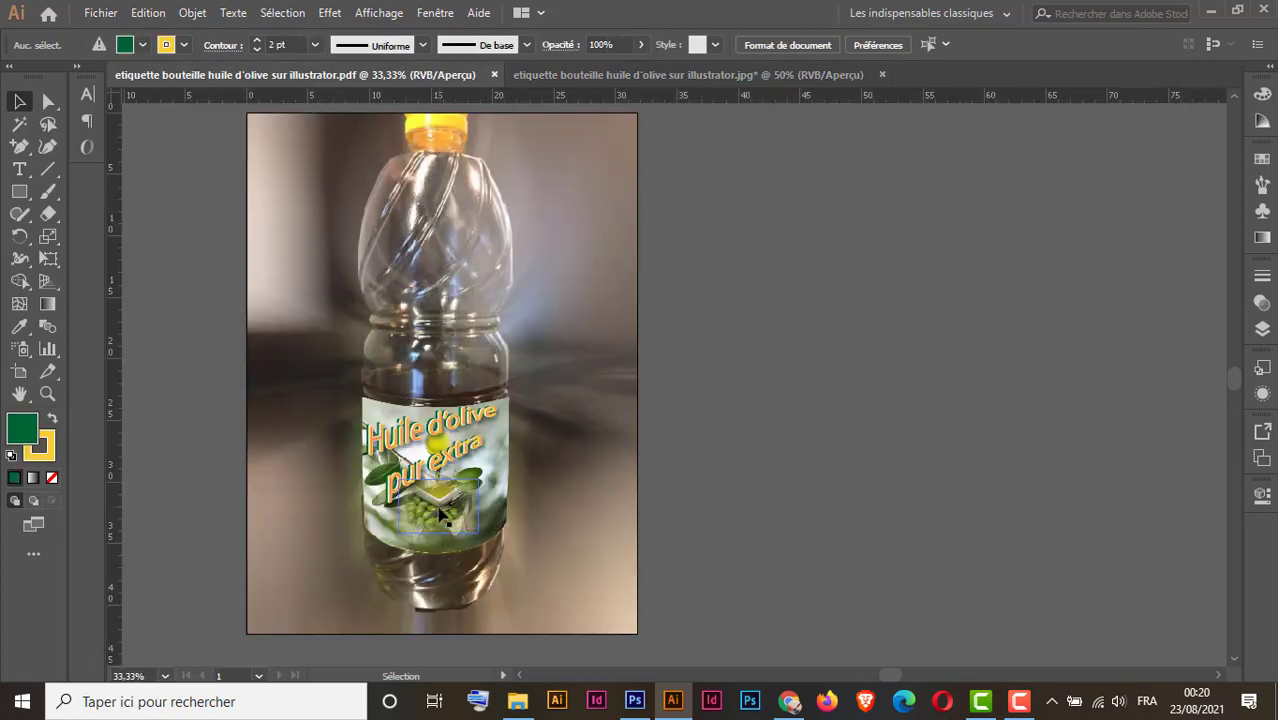
{"action": "left_click", "coordinate": [619, 76]}
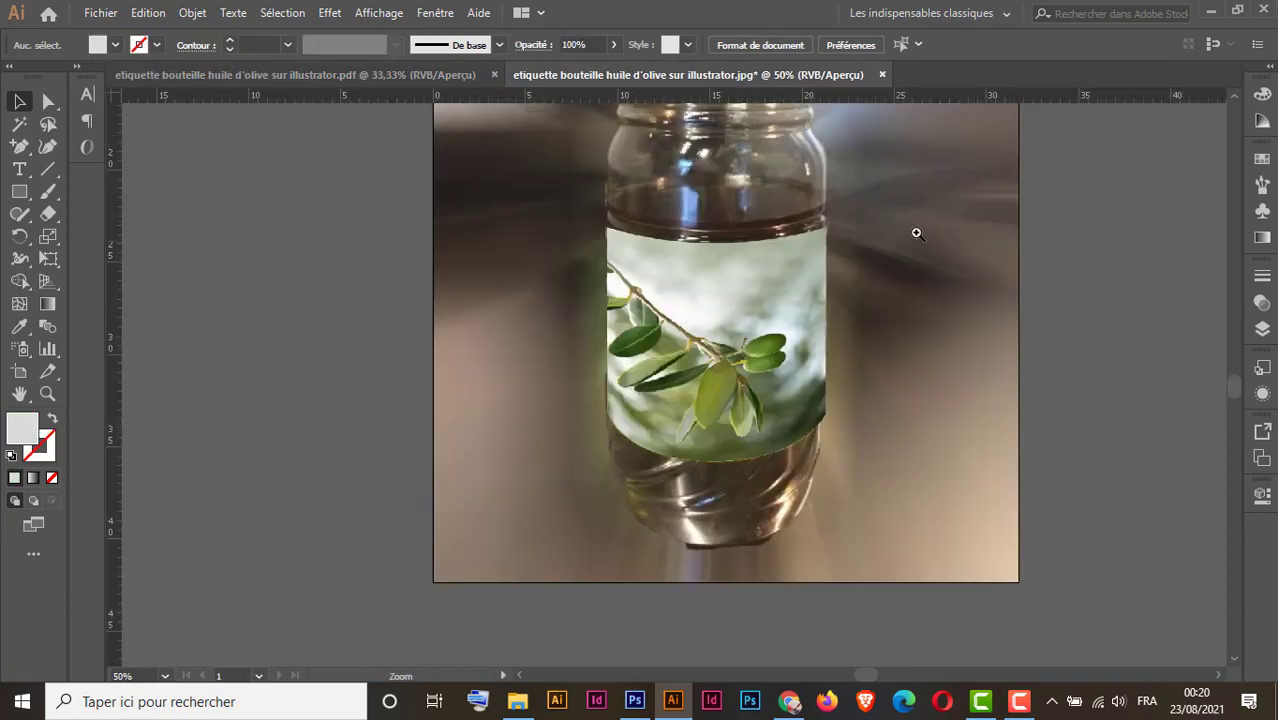
{"action": "left_click_drag", "start_coordinate": [918, 198], "coordinate": [471, 600]}
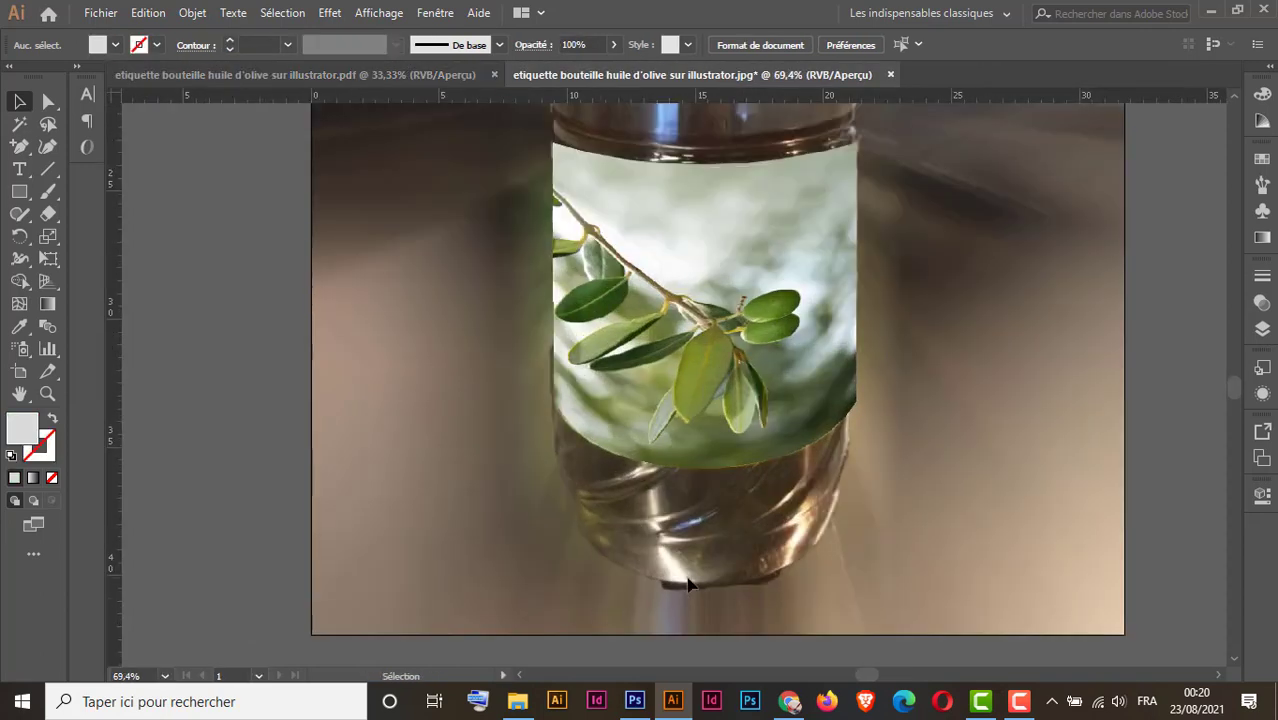
{"action": "key", "text": "ctrl+minus"}
{"action": "key", "text": "ctrl+minus"}
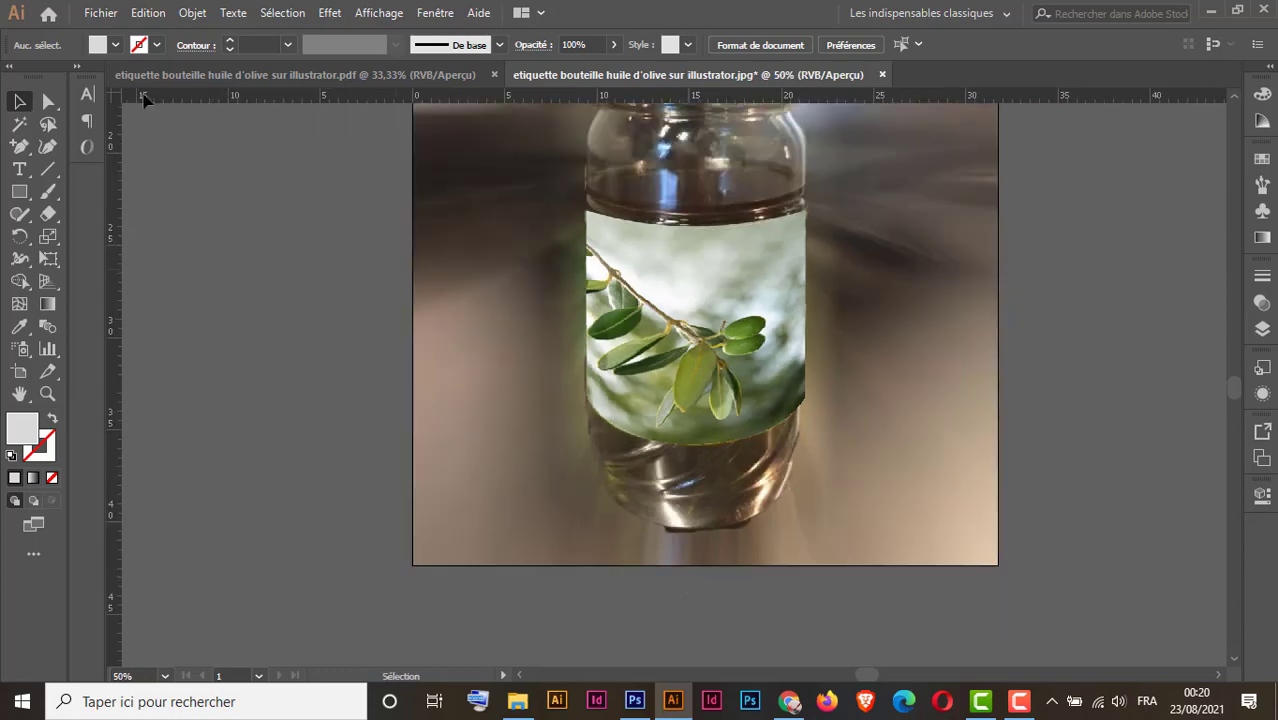
Import the image "images (3)" and place it over the lower middle of the label, about 7 cm wide
{"action": "left_click", "coordinate": [101, 13]}
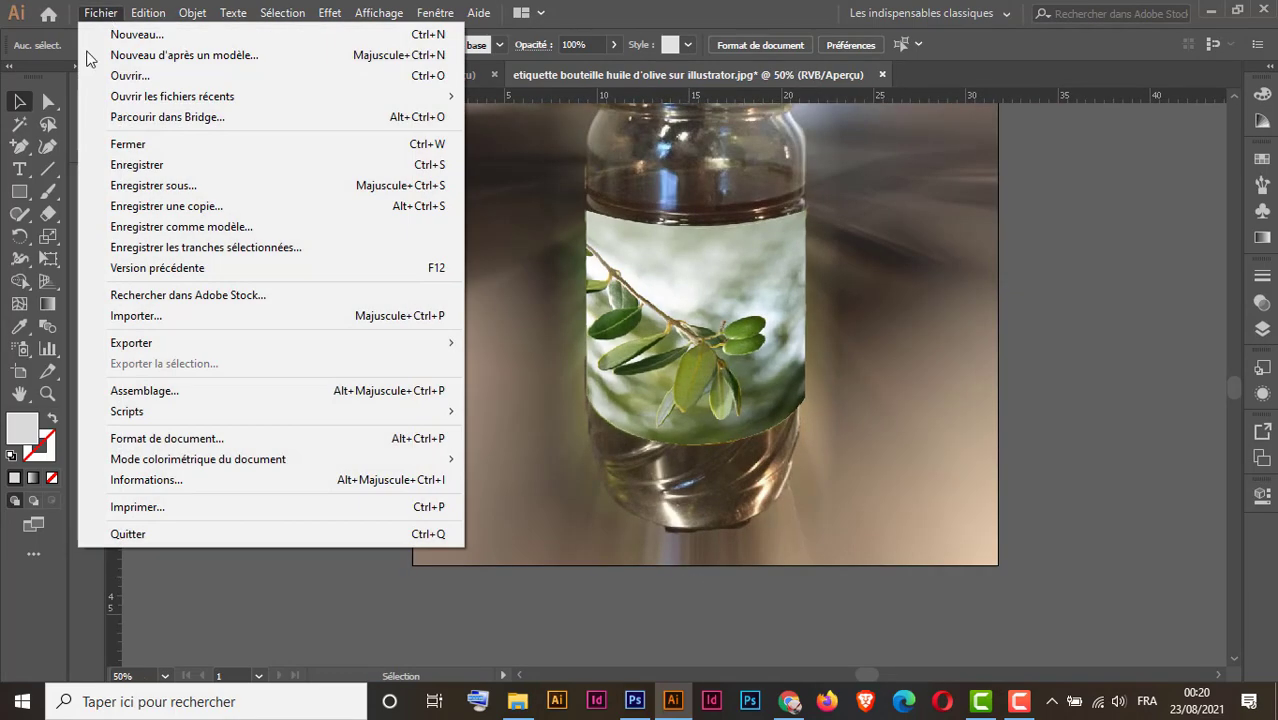
{"action": "left_click", "coordinate": [169, 320]}
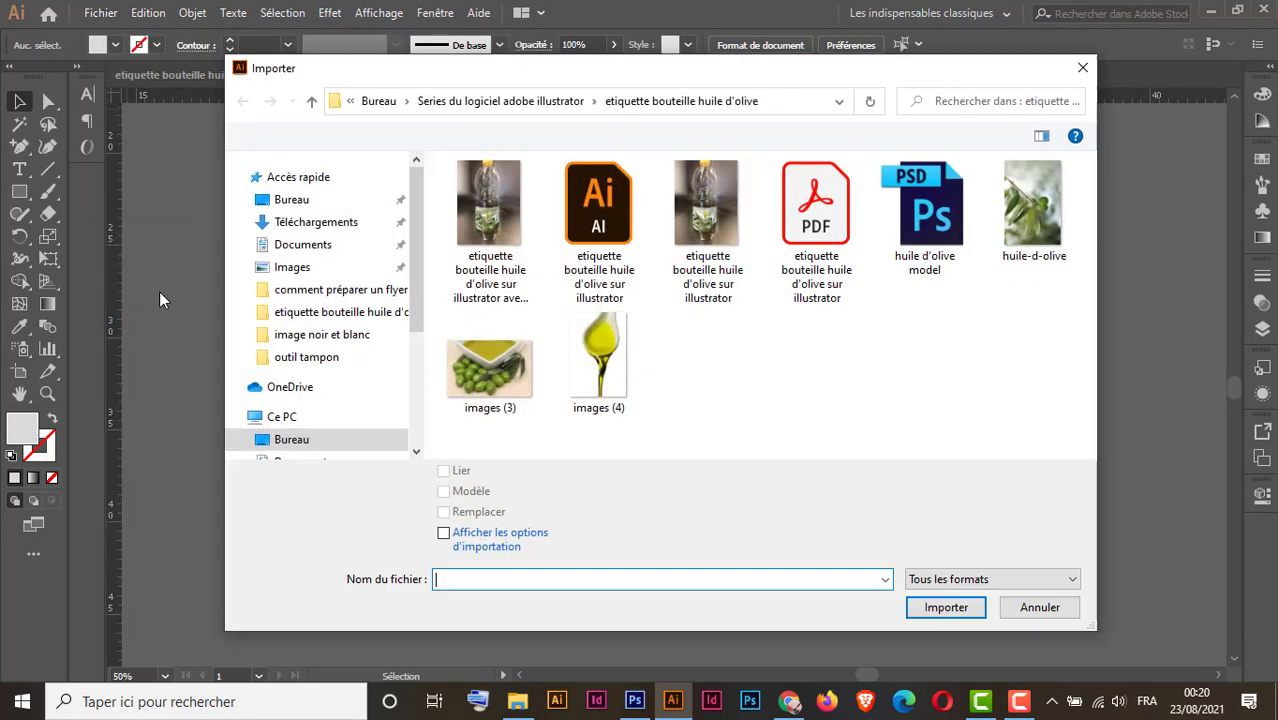
{"action": "left_click", "coordinate": [487, 369]}
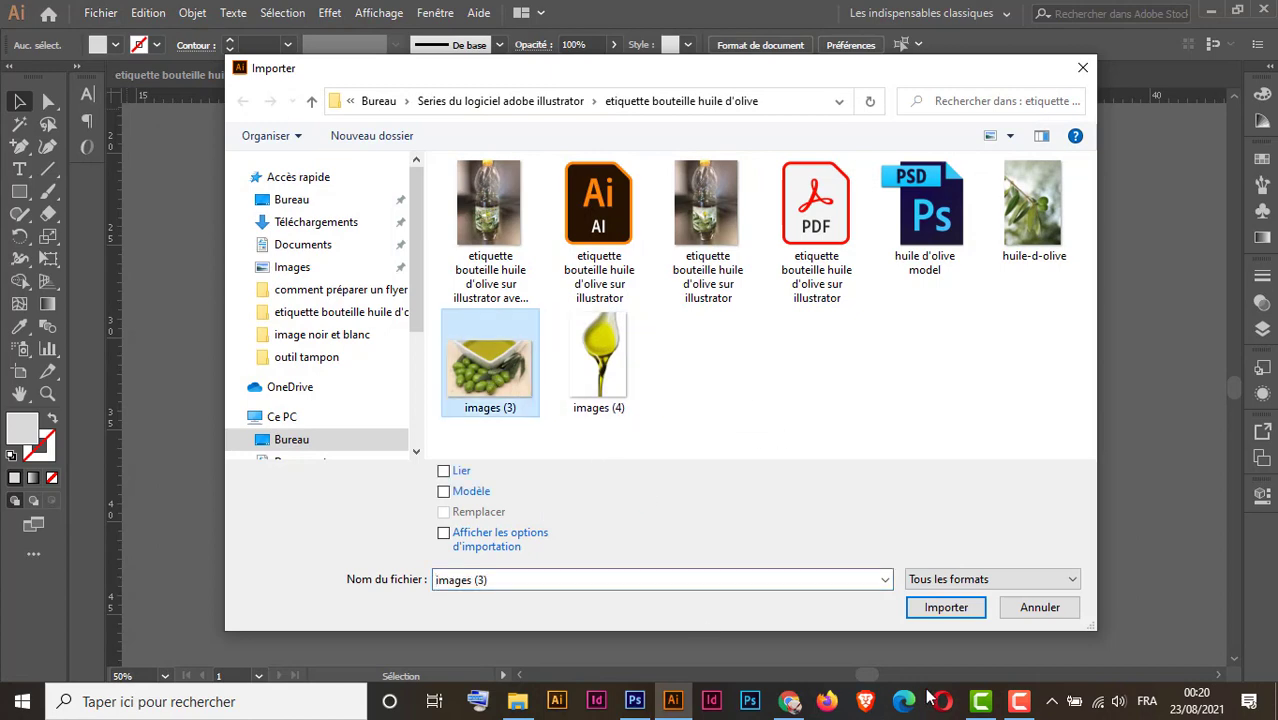
{"action": "left_click", "coordinate": [955, 610]}
{"action": "left_click", "coordinate": [633, 320]}
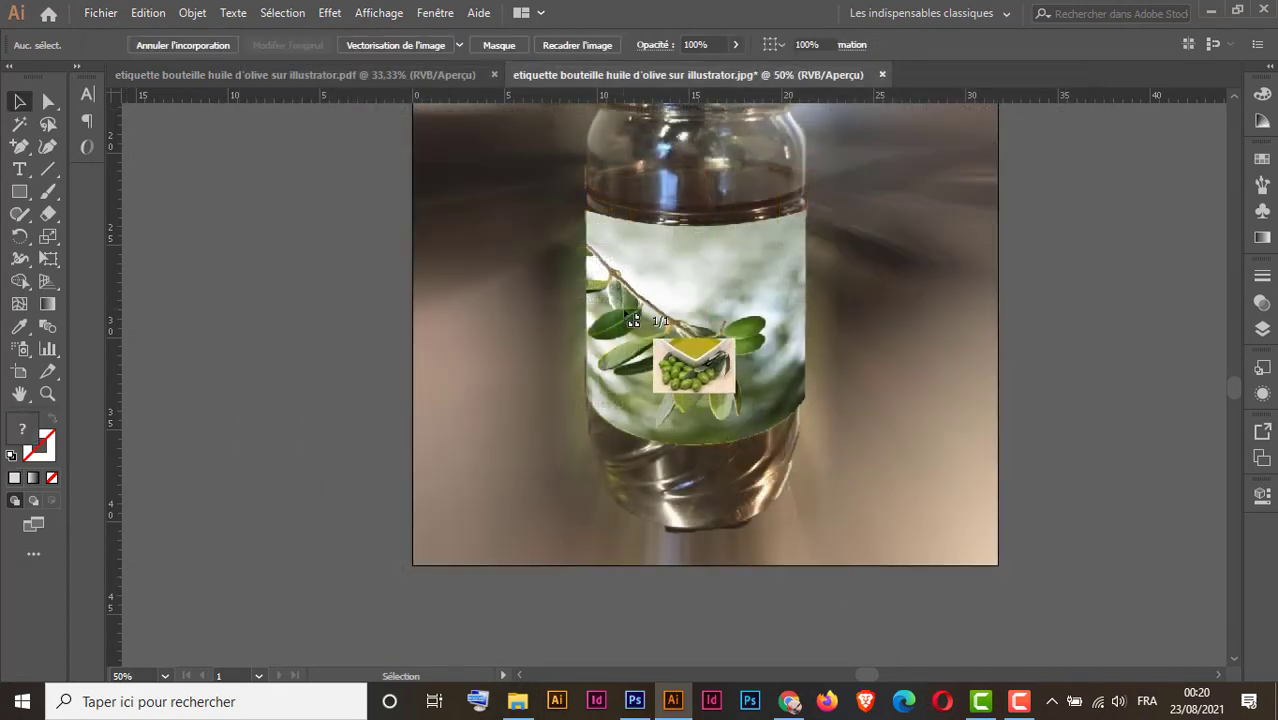
{"action": "left_click_drag", "start_coordinate": [624, 310], "coordinate": [757, 397]}
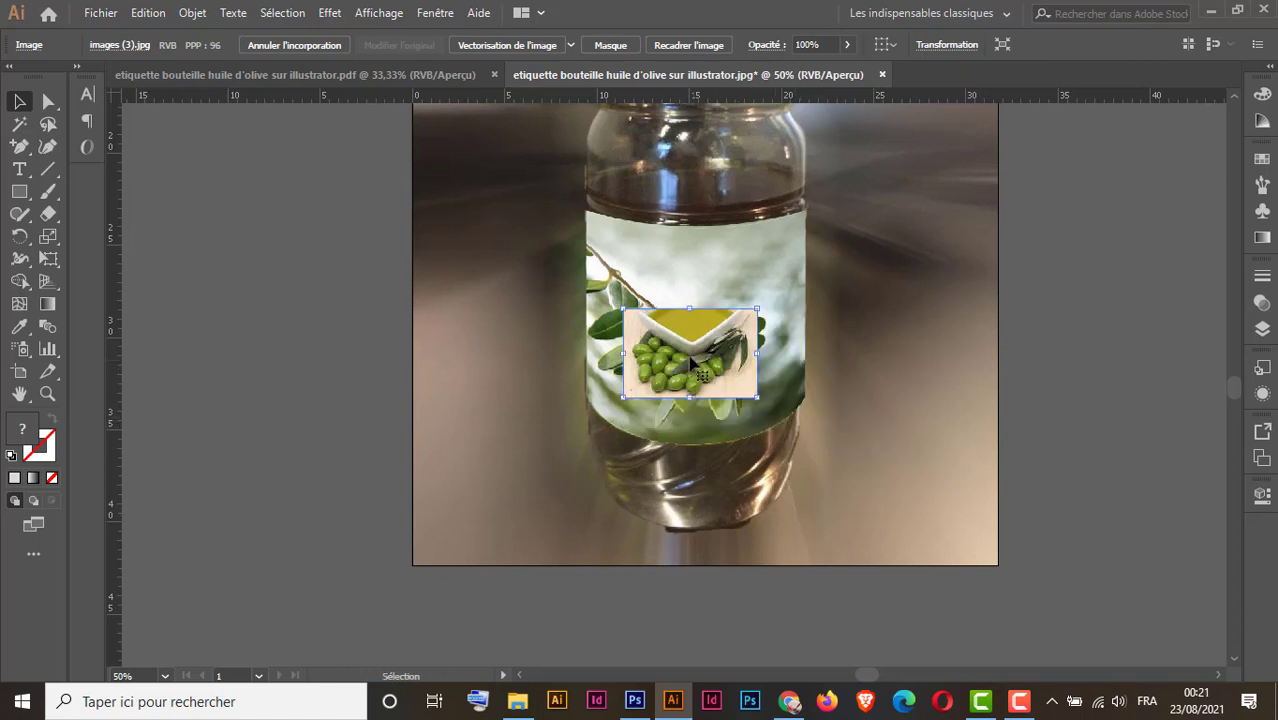
{"action": "left_click_drag", "start_coordinate": [690, 351], "coordinate": [695, 349]}
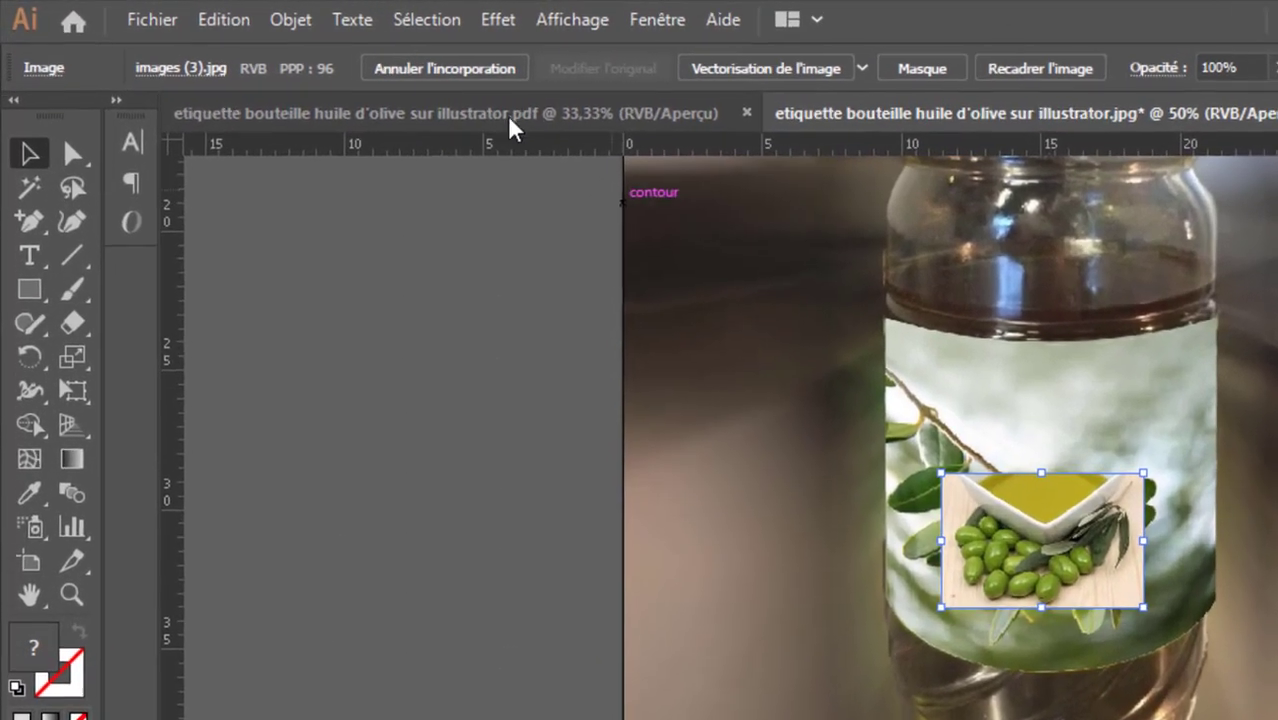
Apply a feather effect (Contour progressif) with a 1,5 cm radius to the olive bowl image and leave it deselected
{"action": "left_click", "coordinate": [498, 19]}
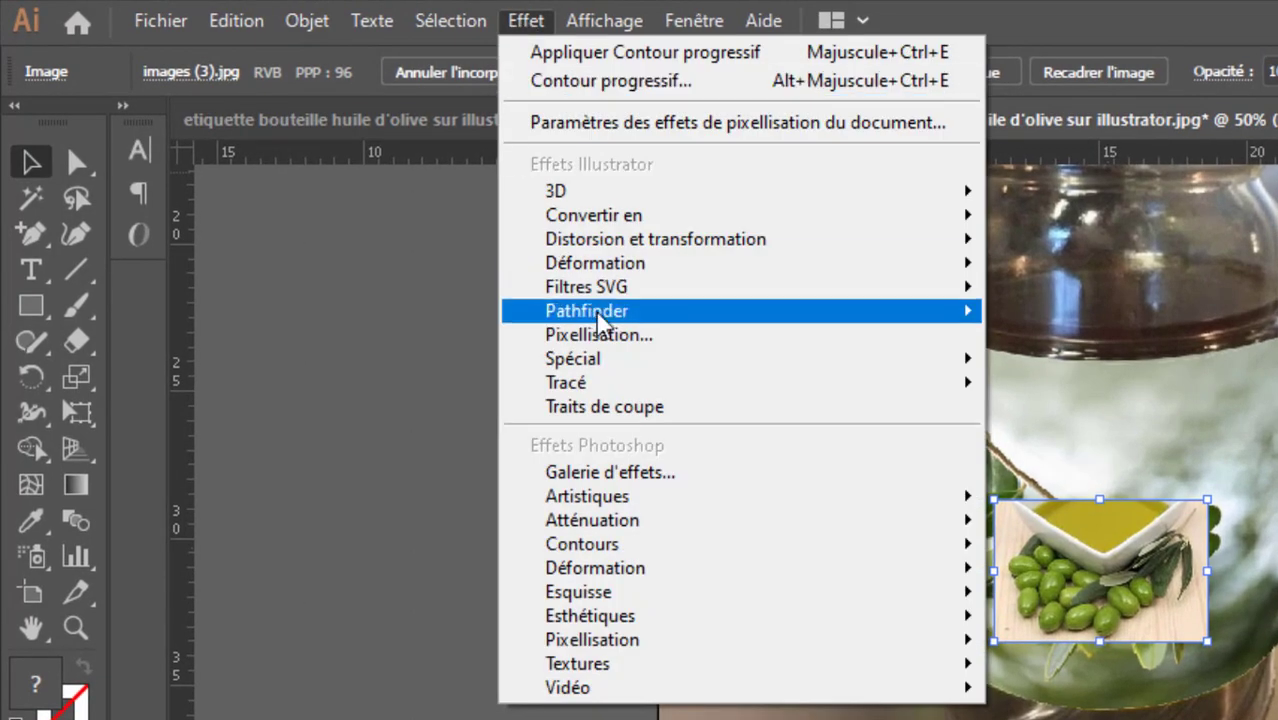
{"action": "mouse_move", "coordinate": [645, 364]}
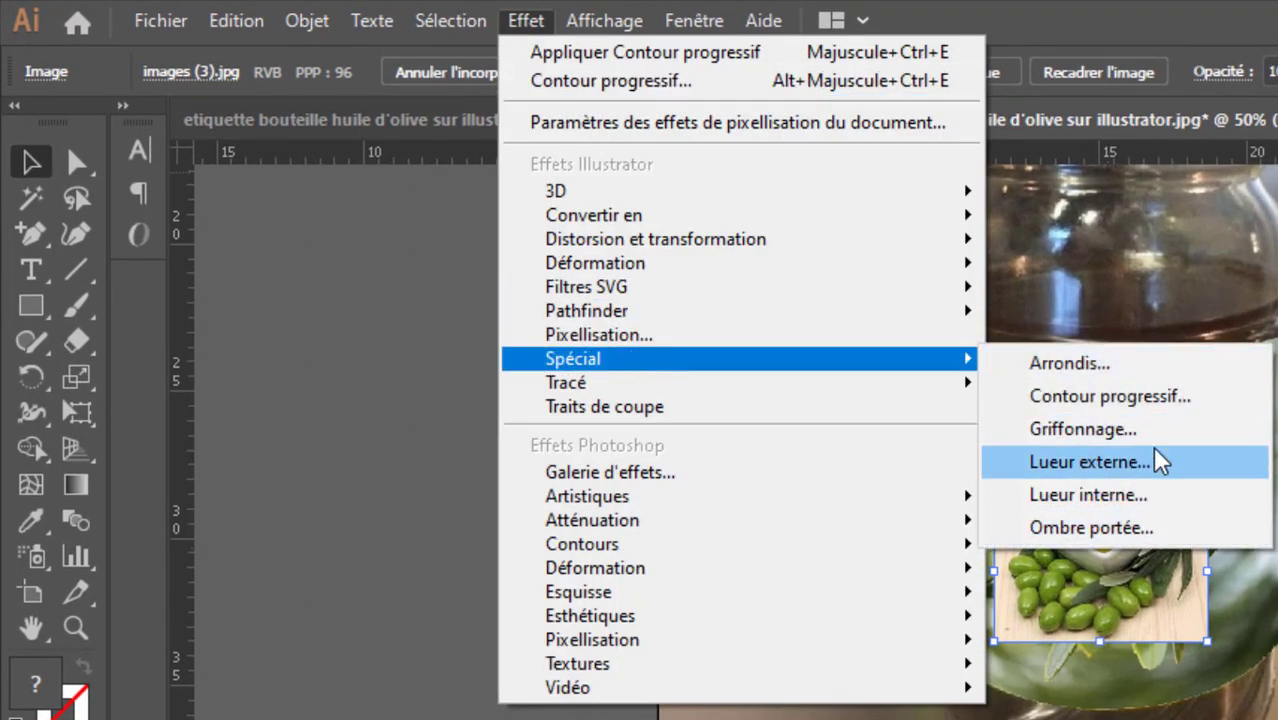
{"action": "left_click", "coordinate": [1181, 402]}
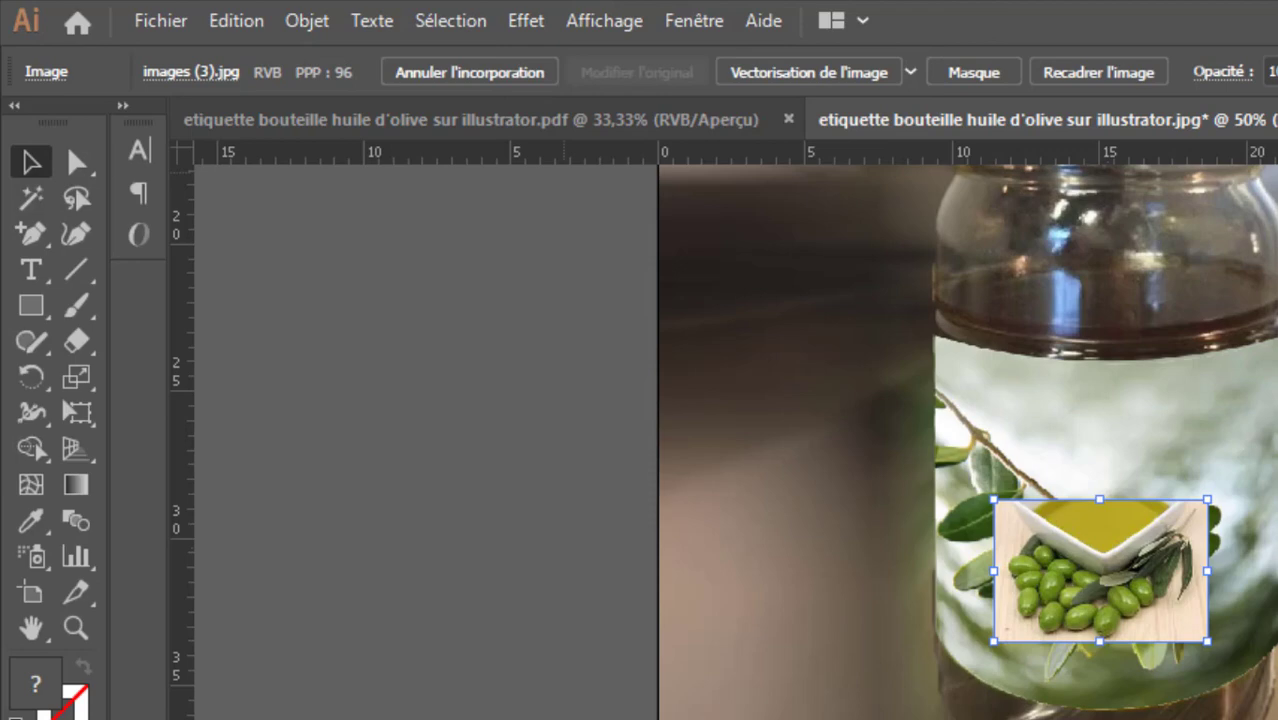
{"action": "left_click_drag", "start_coordinate": [1170, 202], "coordinate": [718, 326]}
{"action": "left_click", "coordinate": [474, 400]}
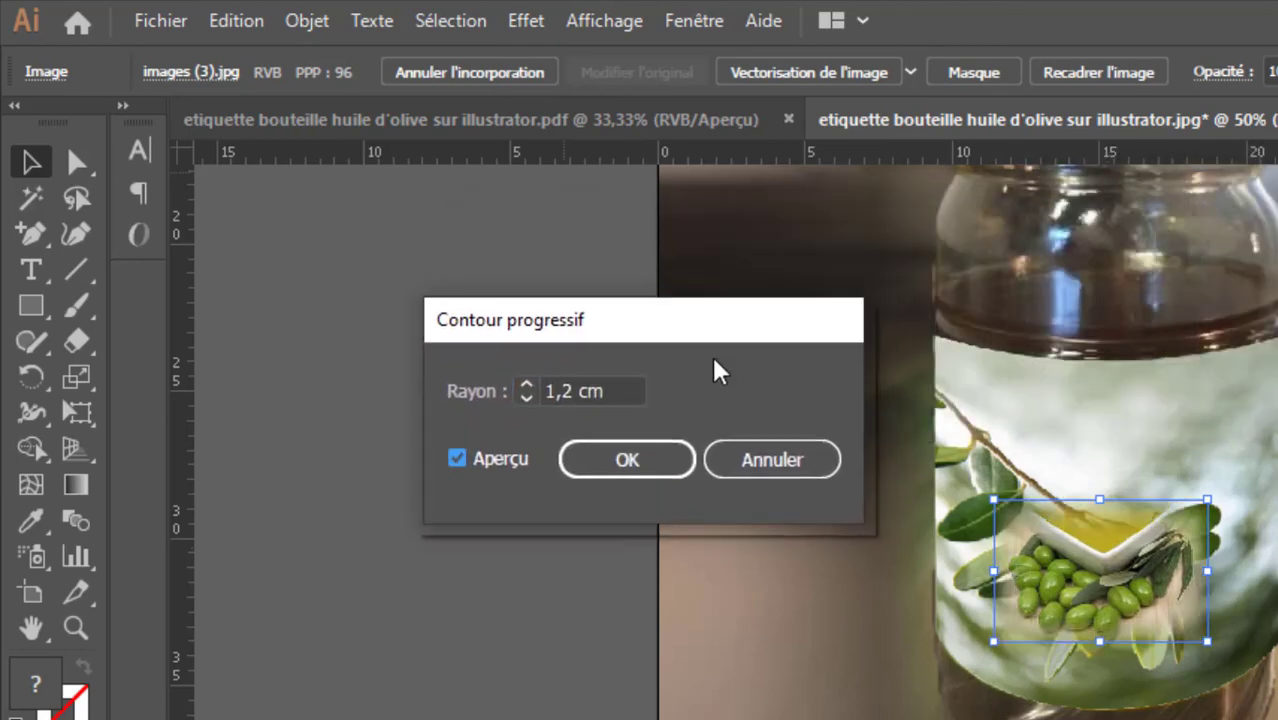
{"action": "left_click_drag", "start_coordinate": [716, 370], "coordinate": [721, 440]}
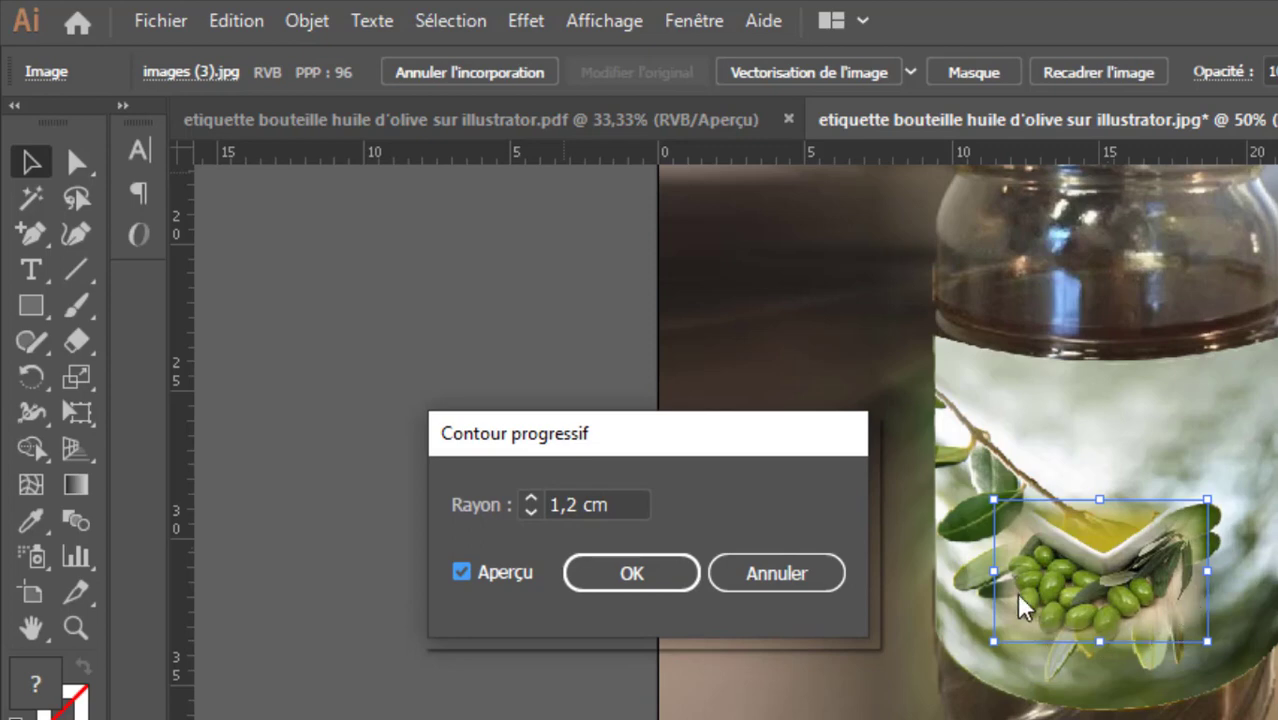
{"action": "left_click", "coordinate": [532, 498]}
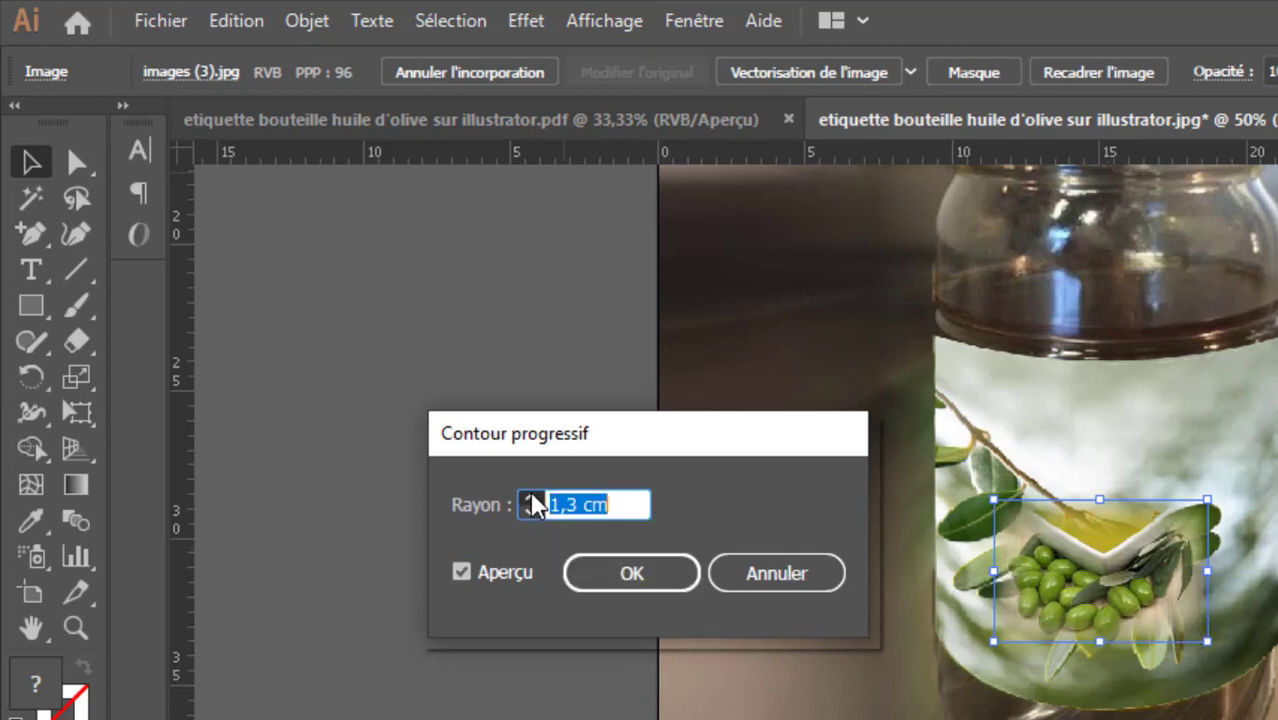
{"action": "left_click", "coordinate": [532, 498]}
{"action": "left_click", "coordinate": [532, 498]}
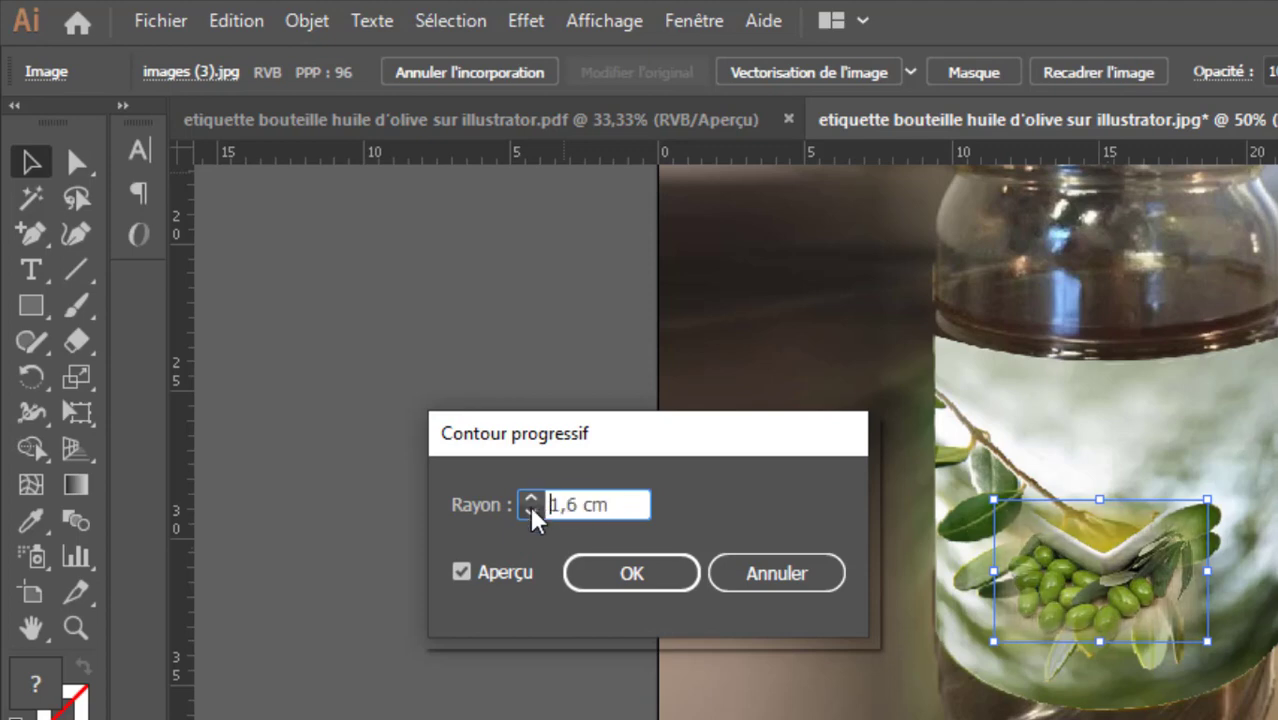
{"action": "left_click", "coordinate": [531, 512]}
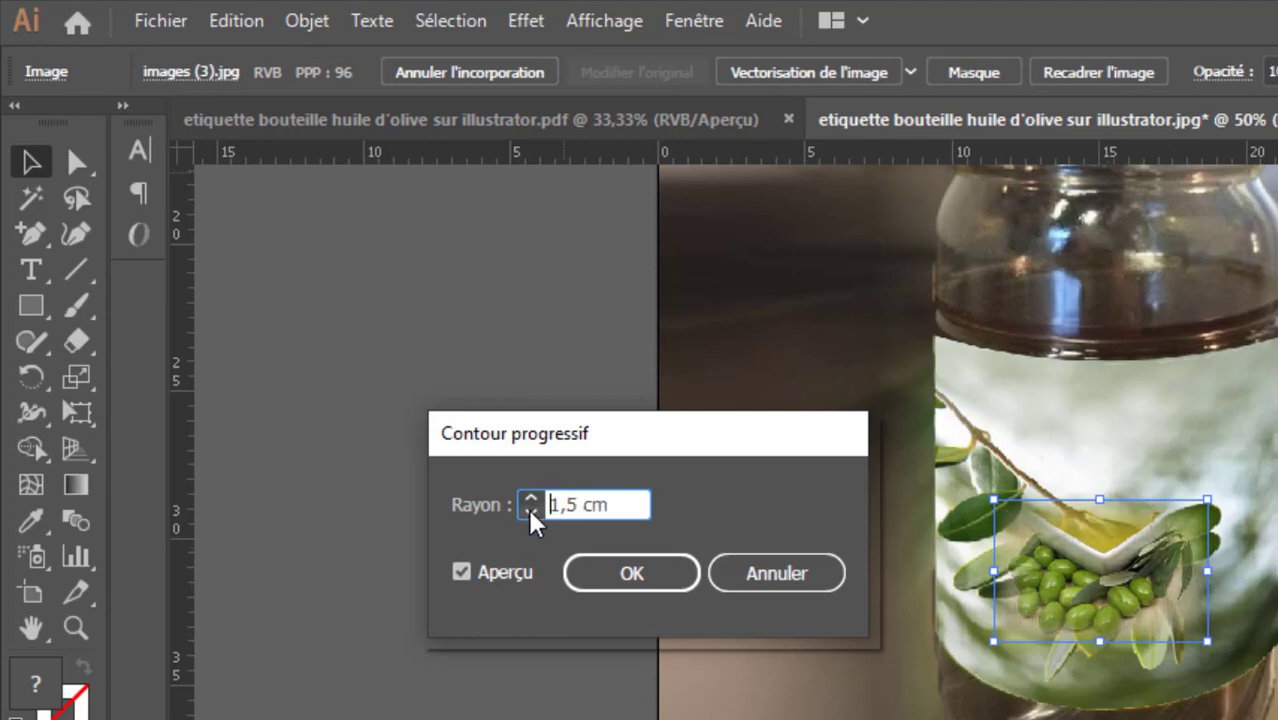
{"action": "left_click", "coordinate": [630, 575]}
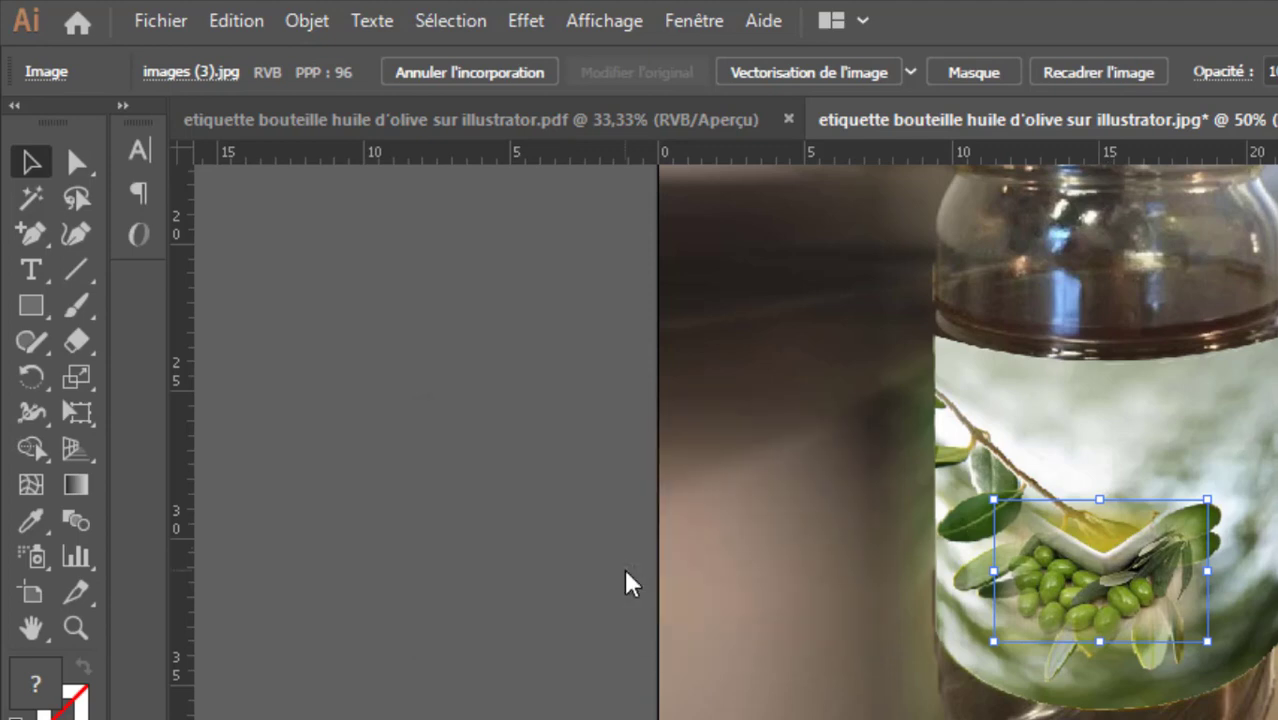
{"action": "left_click", "coordinate": [556, 620]}
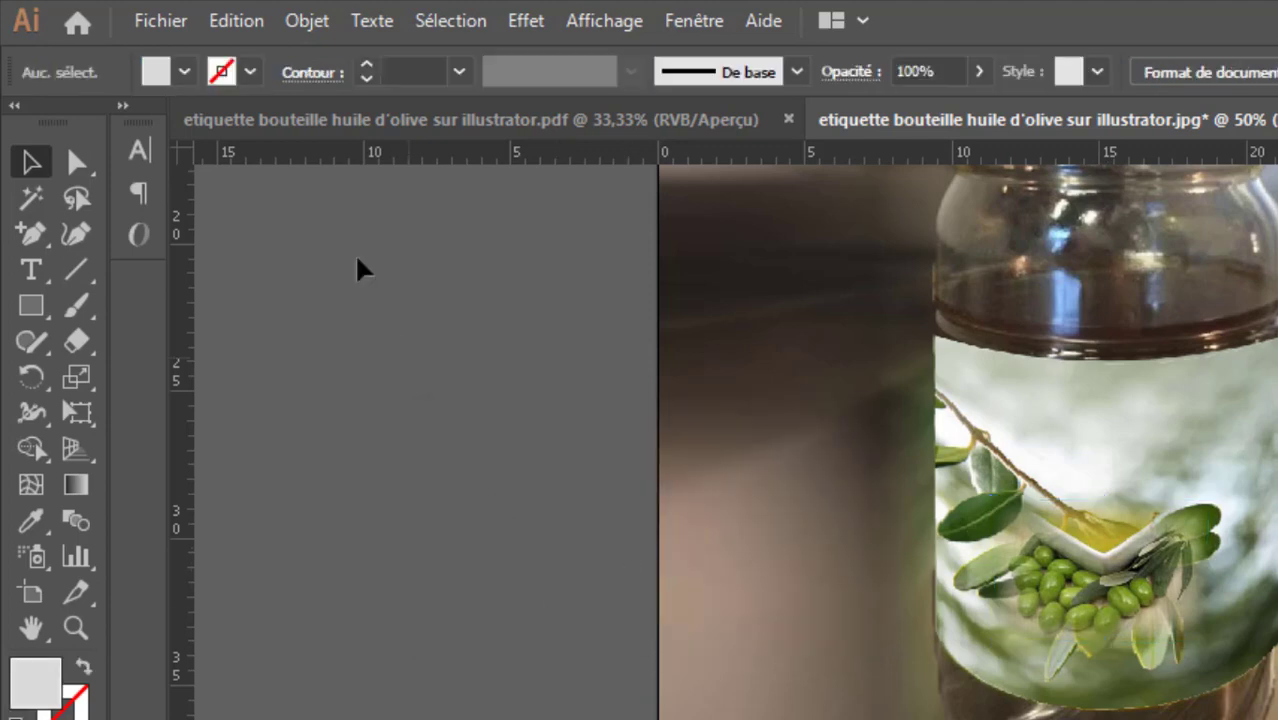
Import the image "images (4)" and place it on the label just above the olive bowl, about 3 cm wide
{"action": "left_click", "coordinate": [158, 22]}
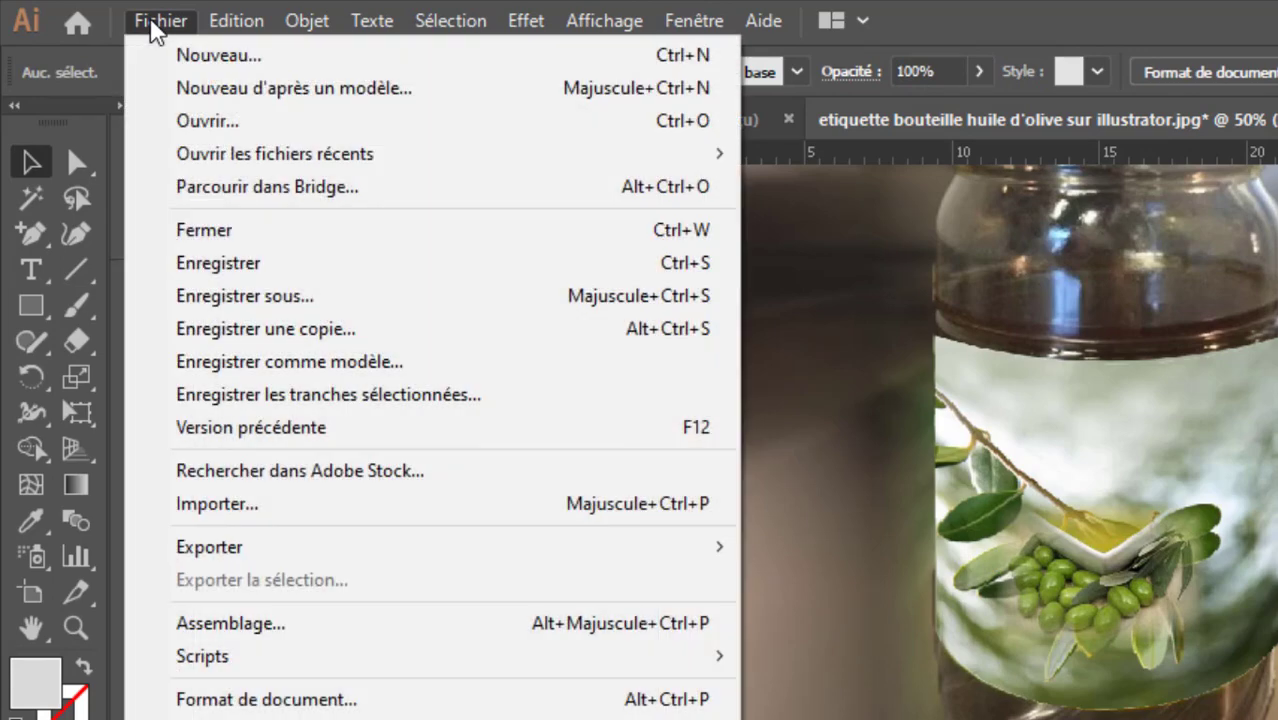
{"action": "left_click", "coordinate": [277, 508]}
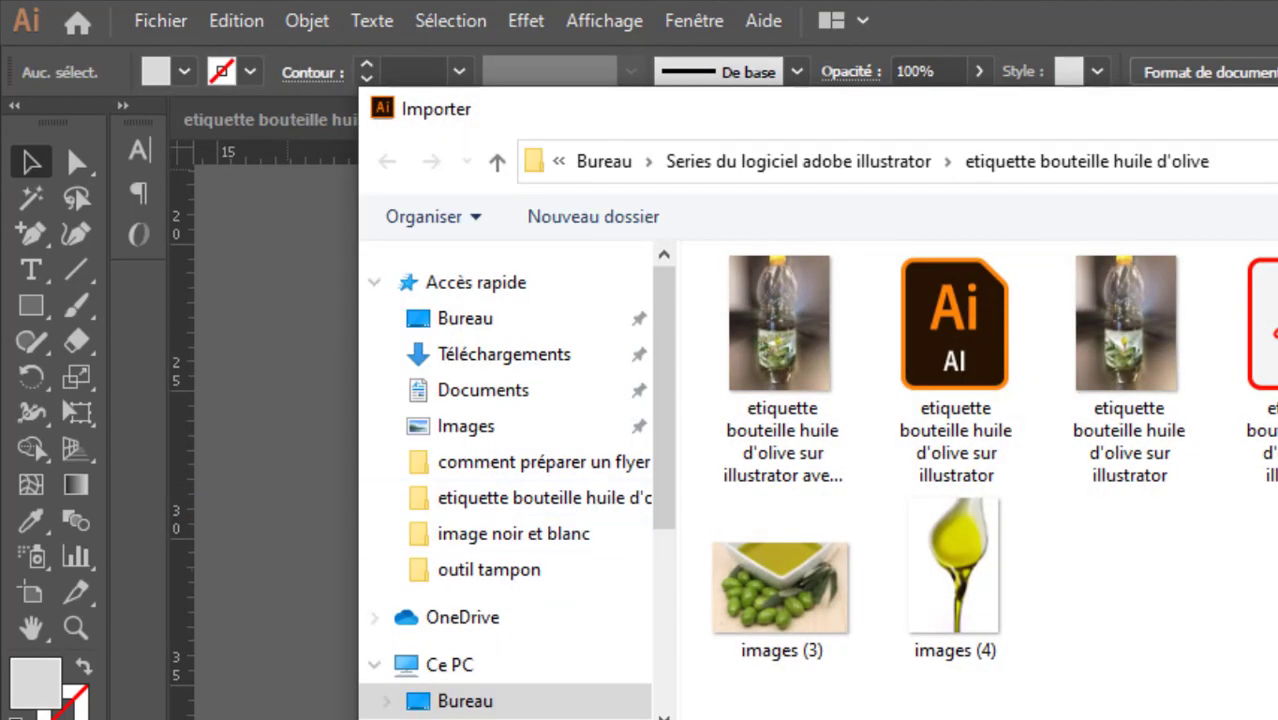
{"action": "left_click", "coordinate": [952, 570]}
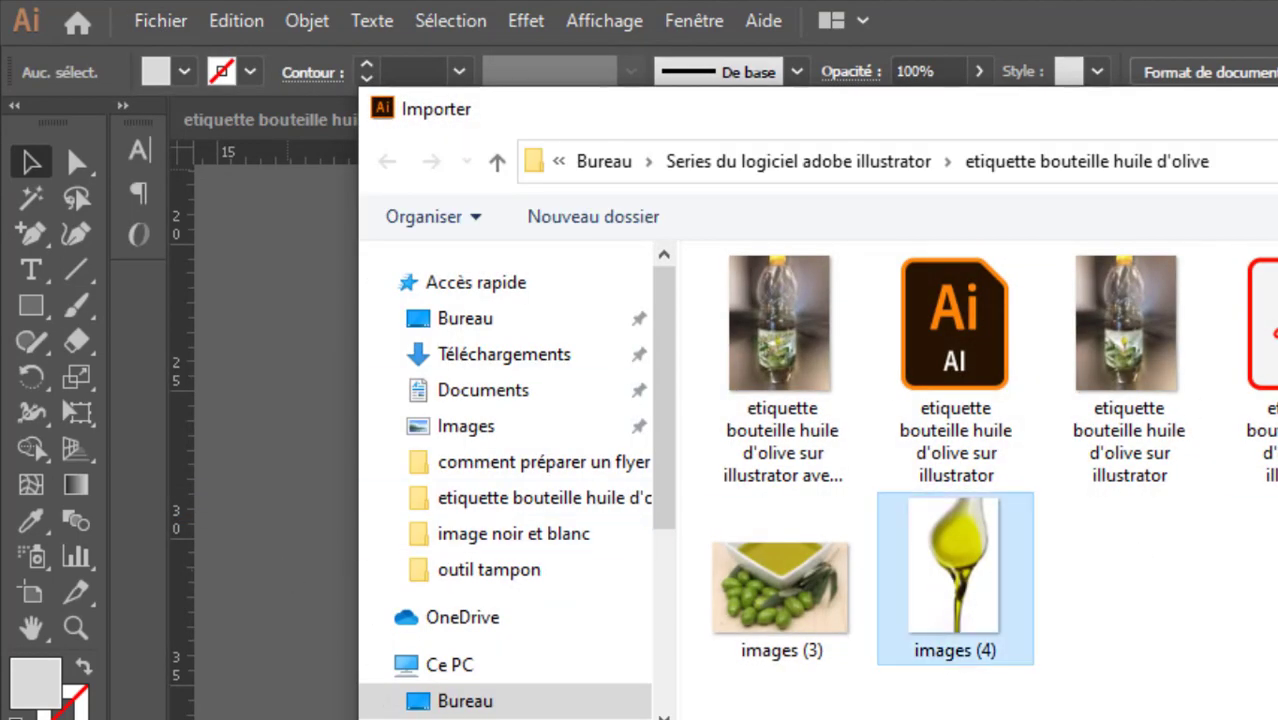
{"action": "key", "text": "Return"}
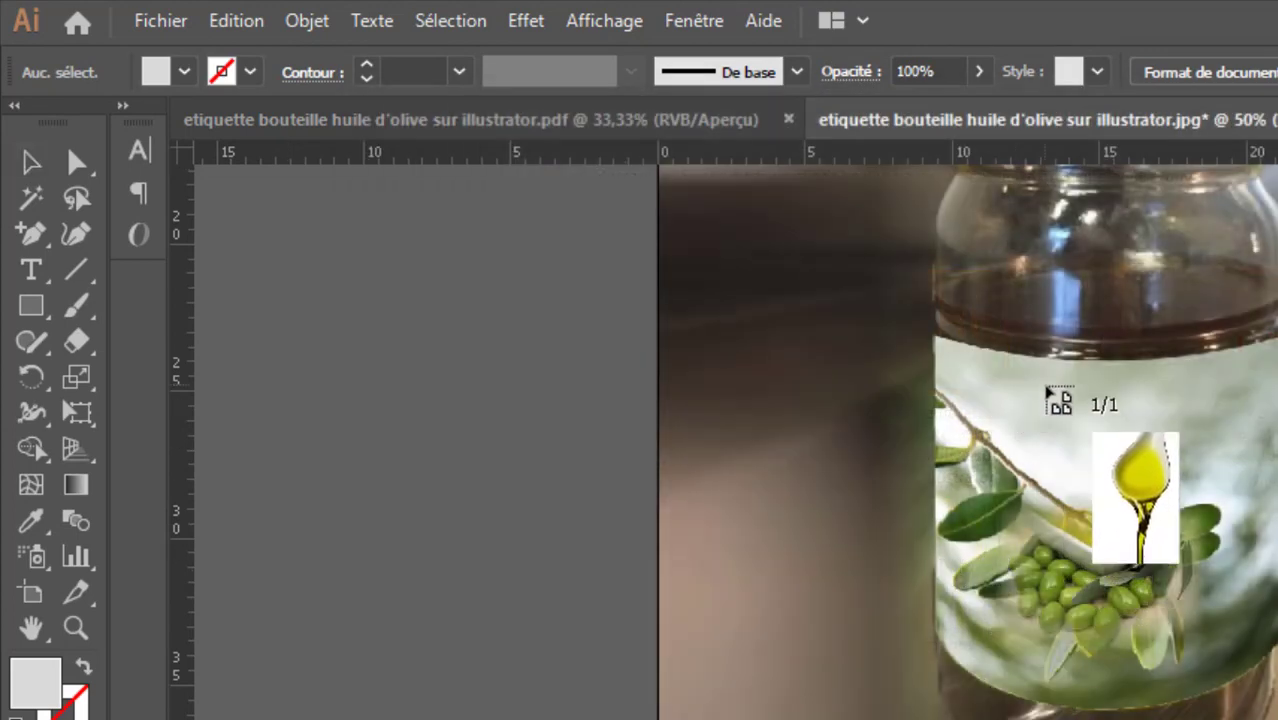
{"action": "left_click_drag", "start_coordinate": [1046, 379], "coordinate": [1108, 477]}
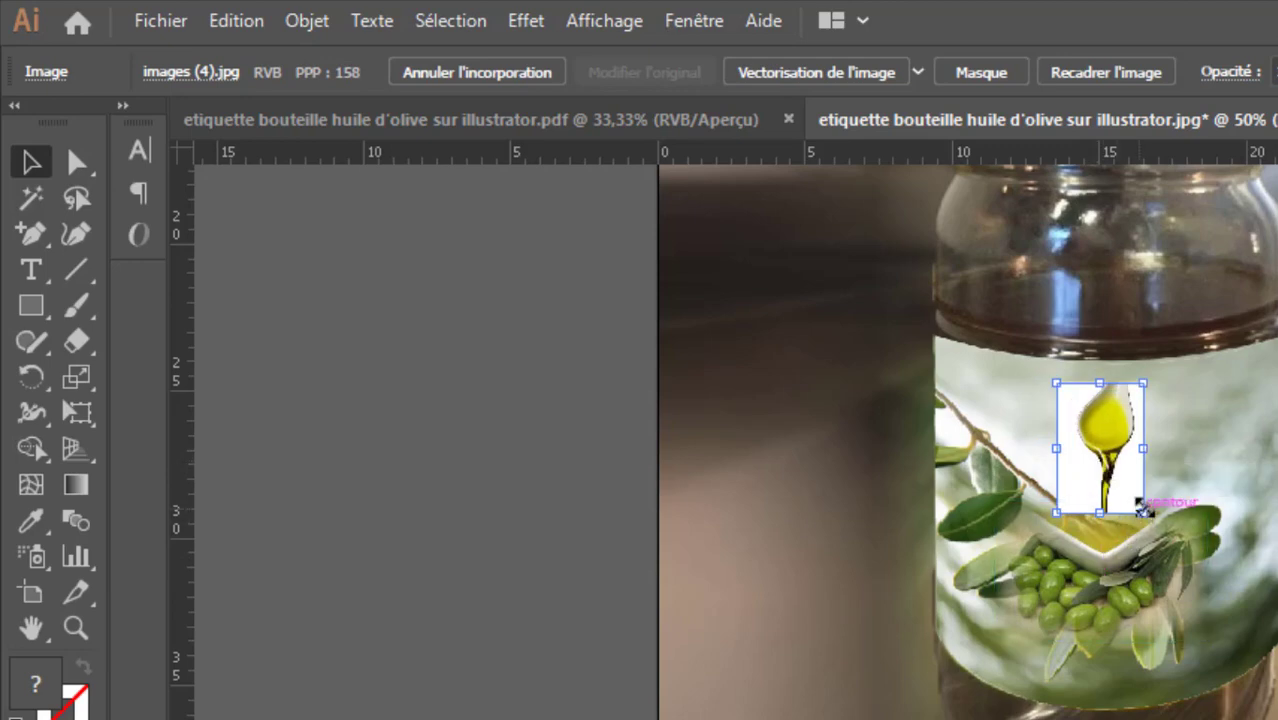
{"action": "left_click_drag", "start_coordinate": [1143, 508], "coordinate": [1135, 555]}
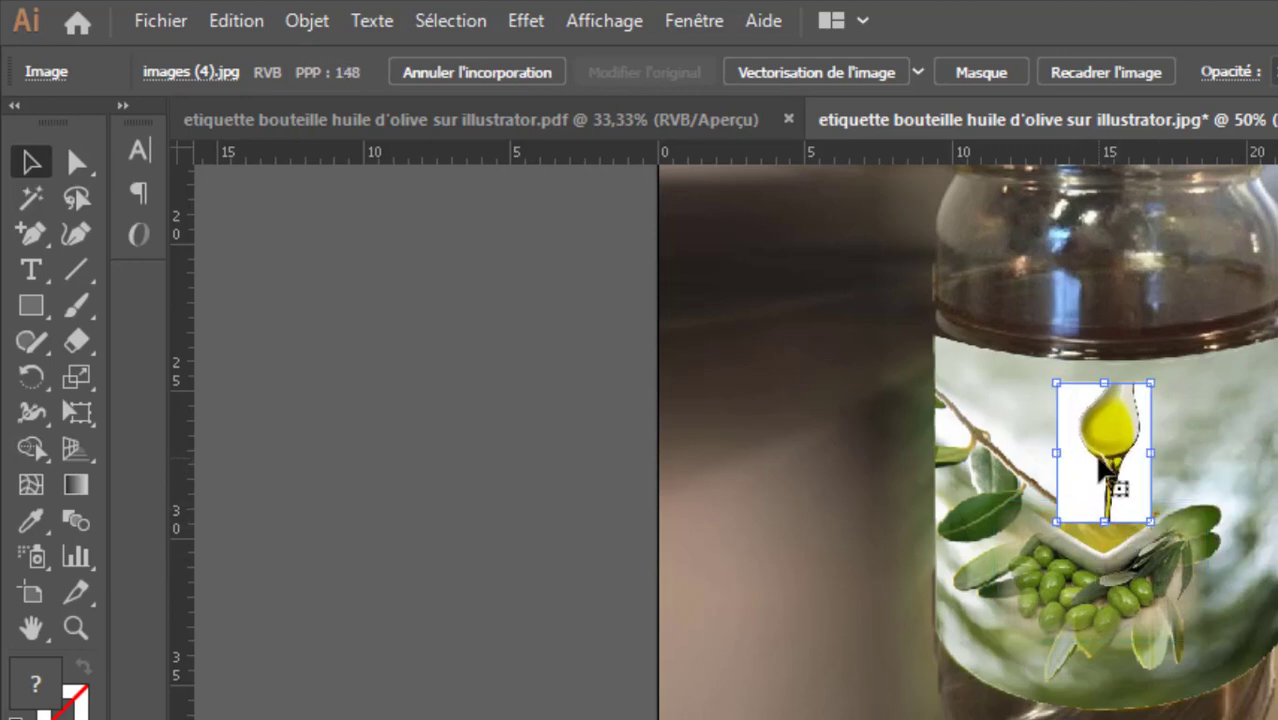
{"action": "left_click_drag", "start_coordinate": [1103, 470], "coordinate": [1096, 471]}
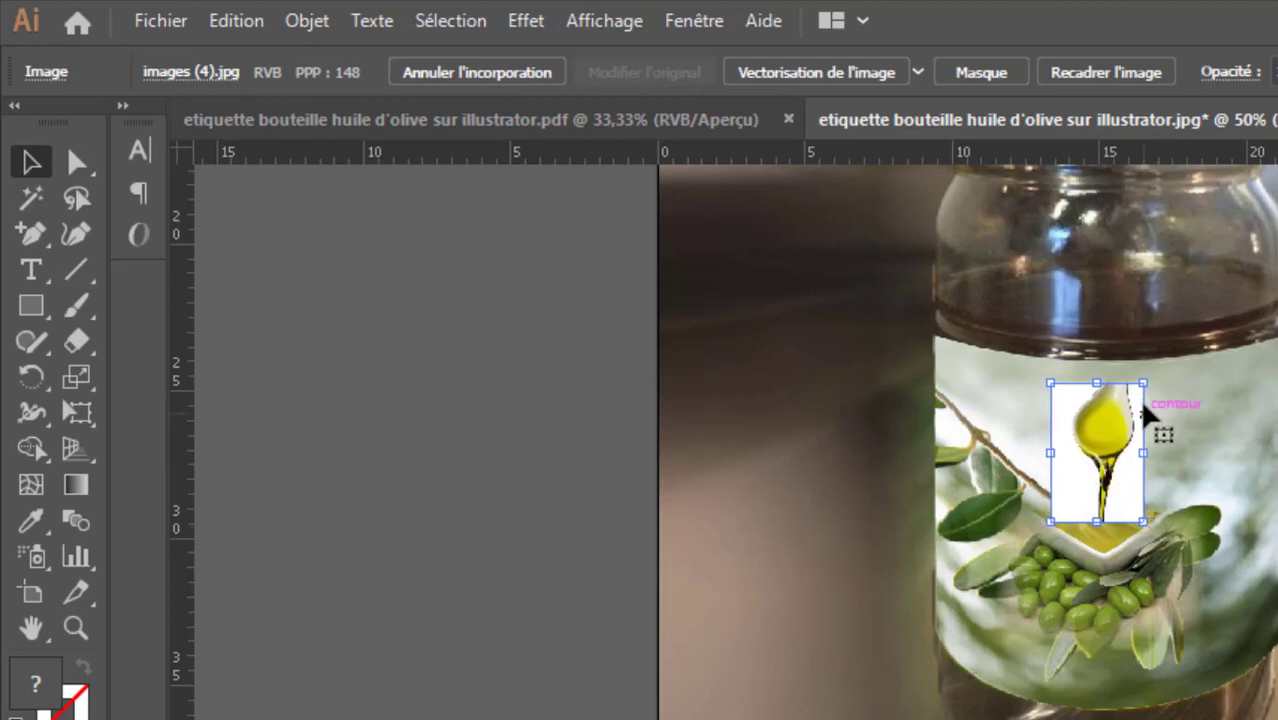
Apply a feather effect (Contour progressif) with a 1,2 cm radius to the oil spoon image and deselect it
{"action": "left_click", "coordinate": [527, 22]}
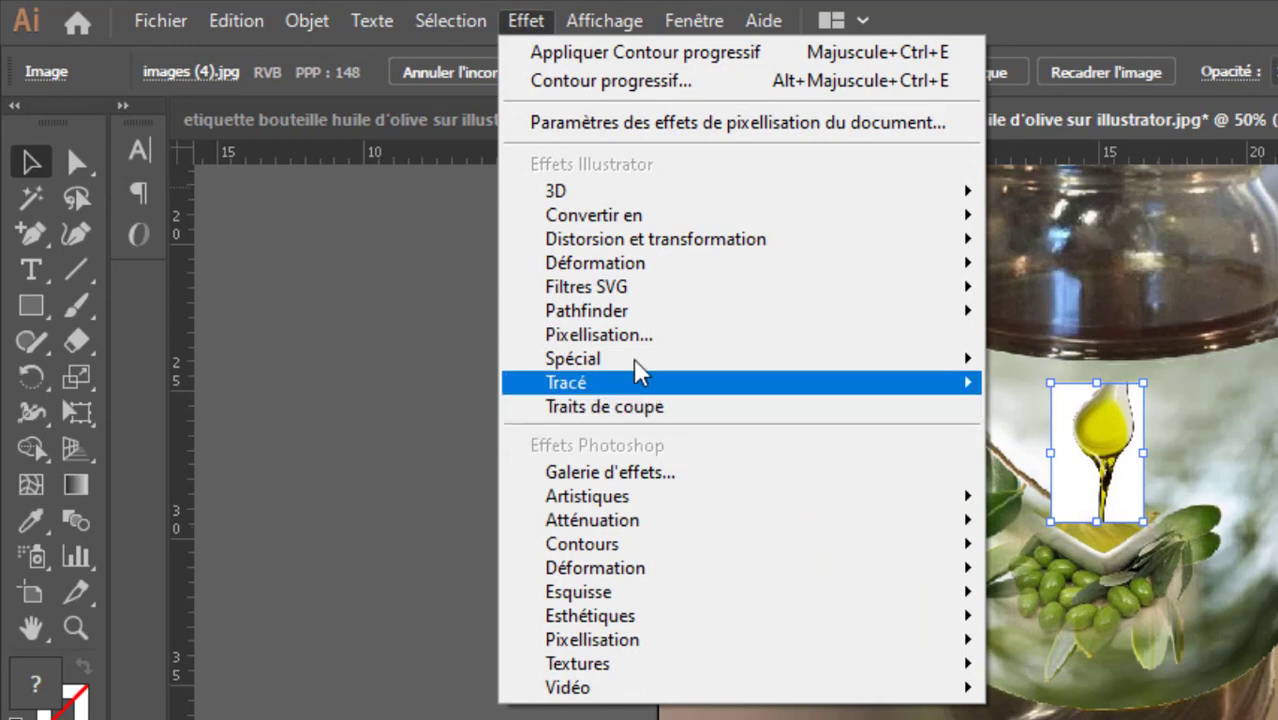
{"action": "mouse_move", "coordinate": [633, 364]}
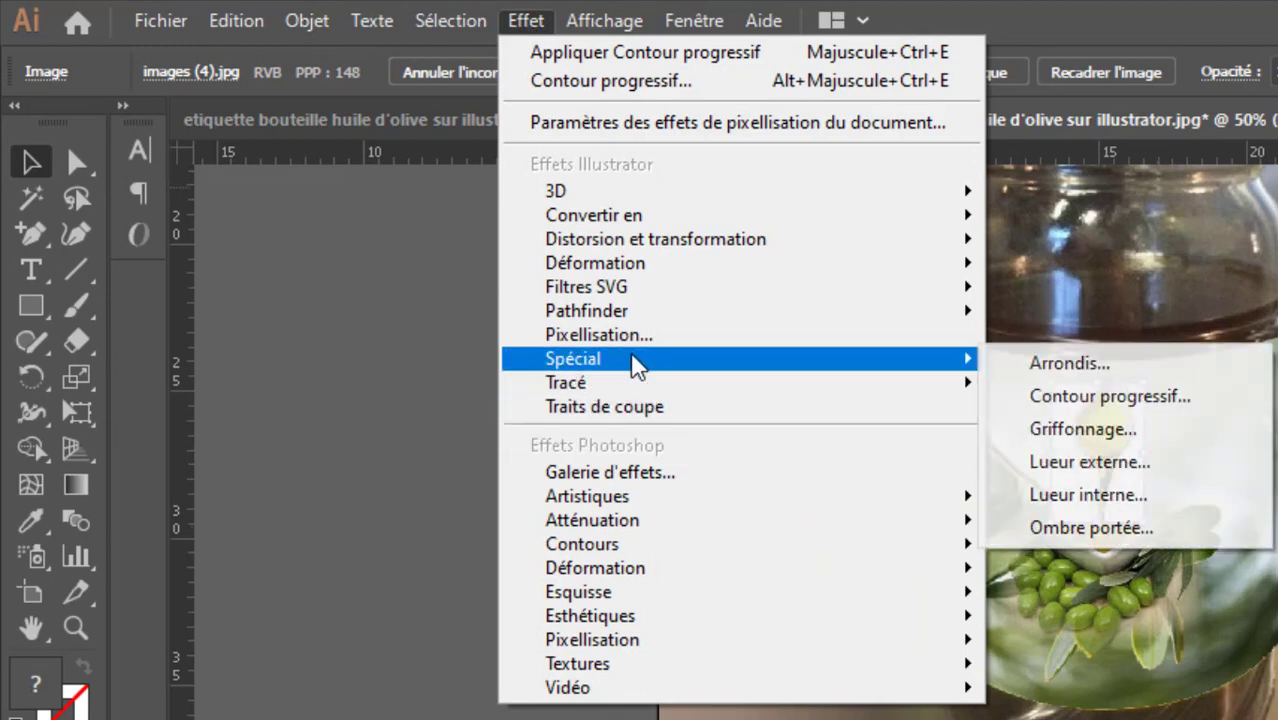
{"action": "left_click", "coordinate": [1086, 400]}
{"action": "left_click", "coordinate": [461, 572]}
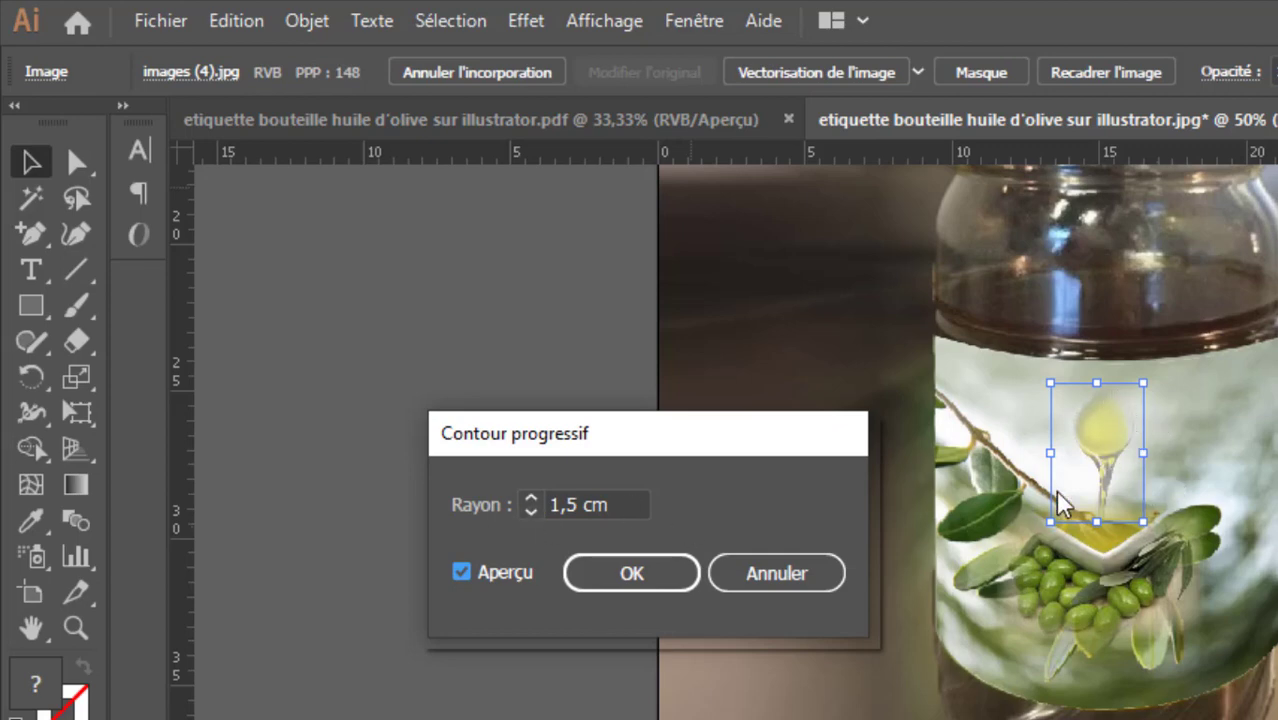
{"action": "left_click", "coordinate": [530, 511]}
{"action": "left_click", "coordinate": [530, 511]}
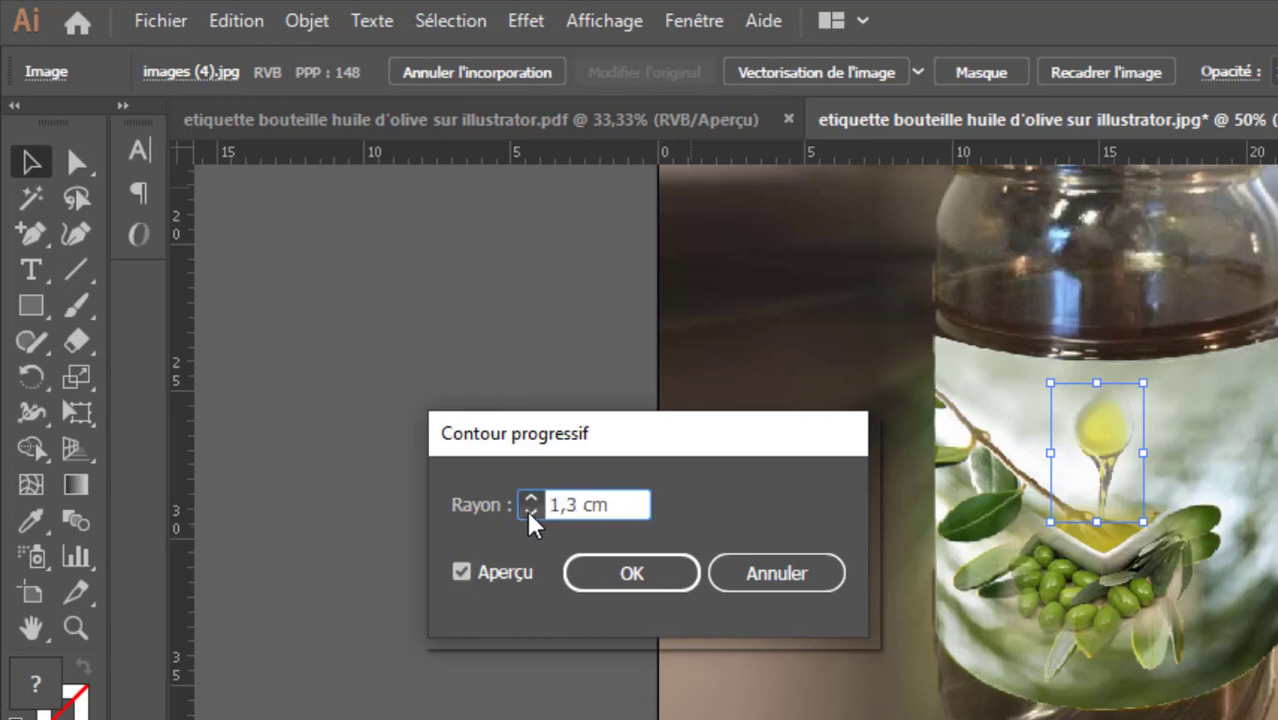
{"action": "left_click", "coordinate": [530, 511]}
{"action": "left_click", "coordinate": [530, 511]}
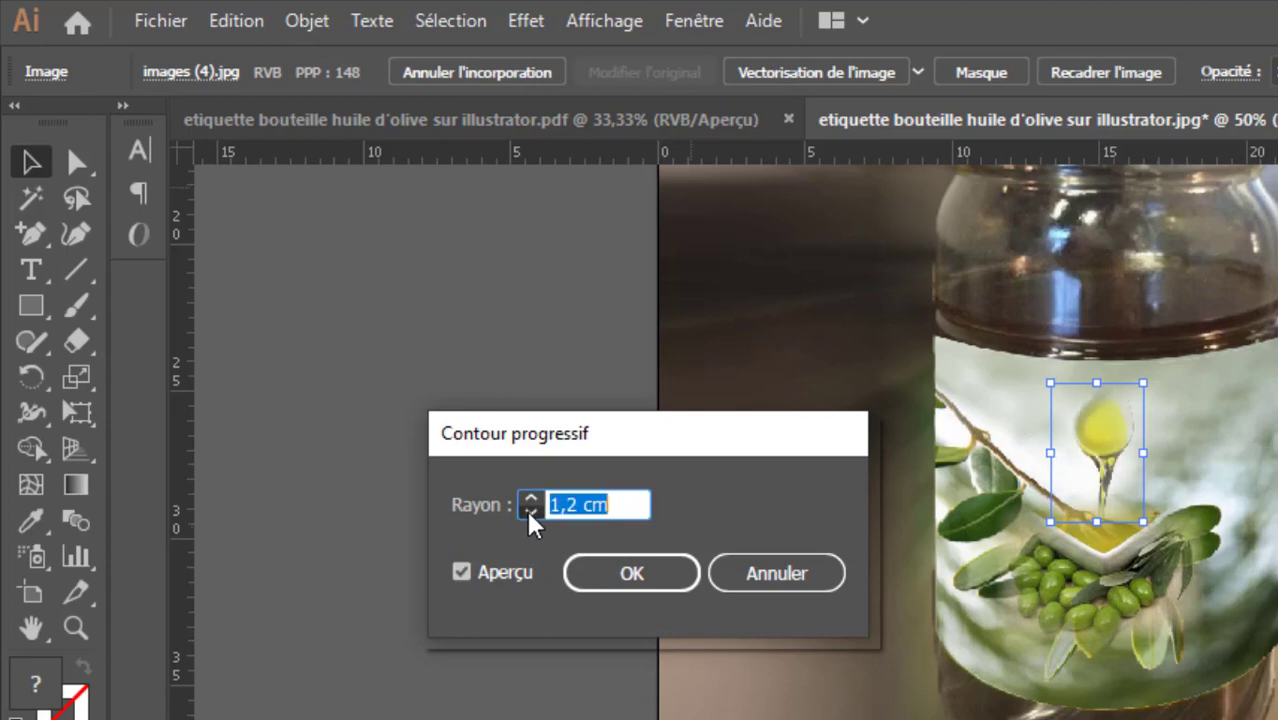
{"action": "left_click", "coordinate": [530, 511]}
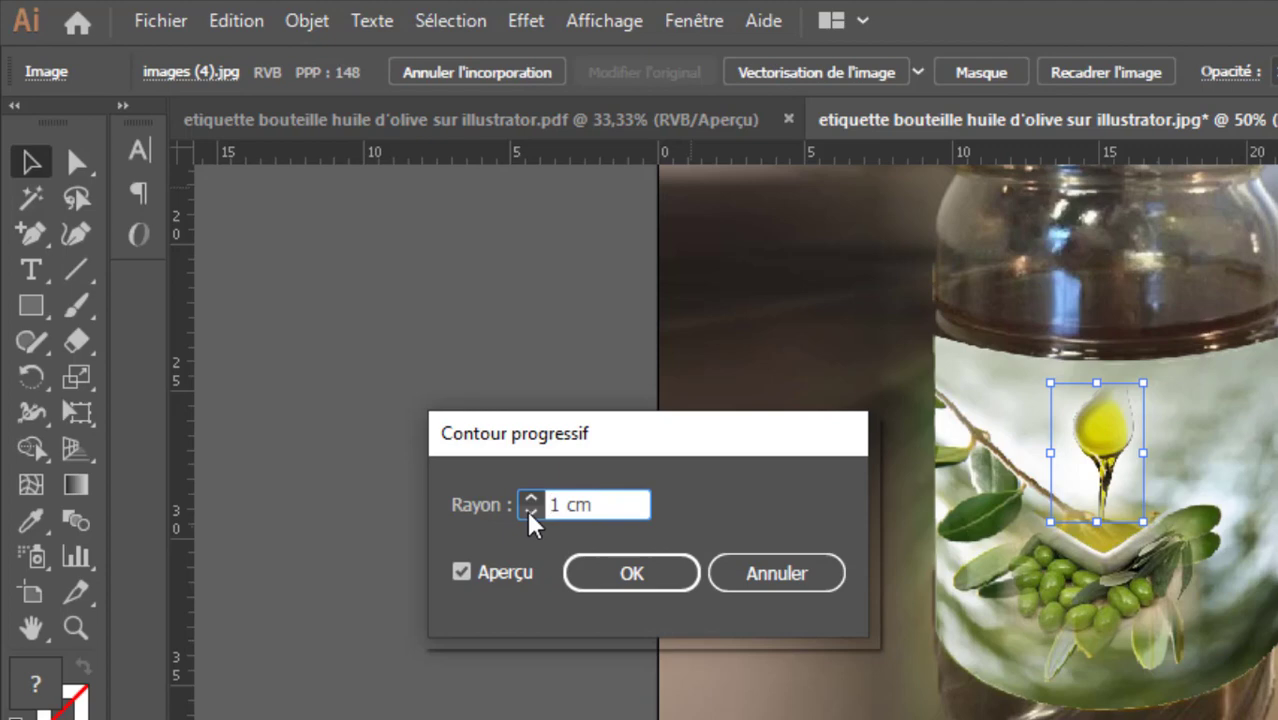
{"action": "left_click", "coordinate": [530, 503]}
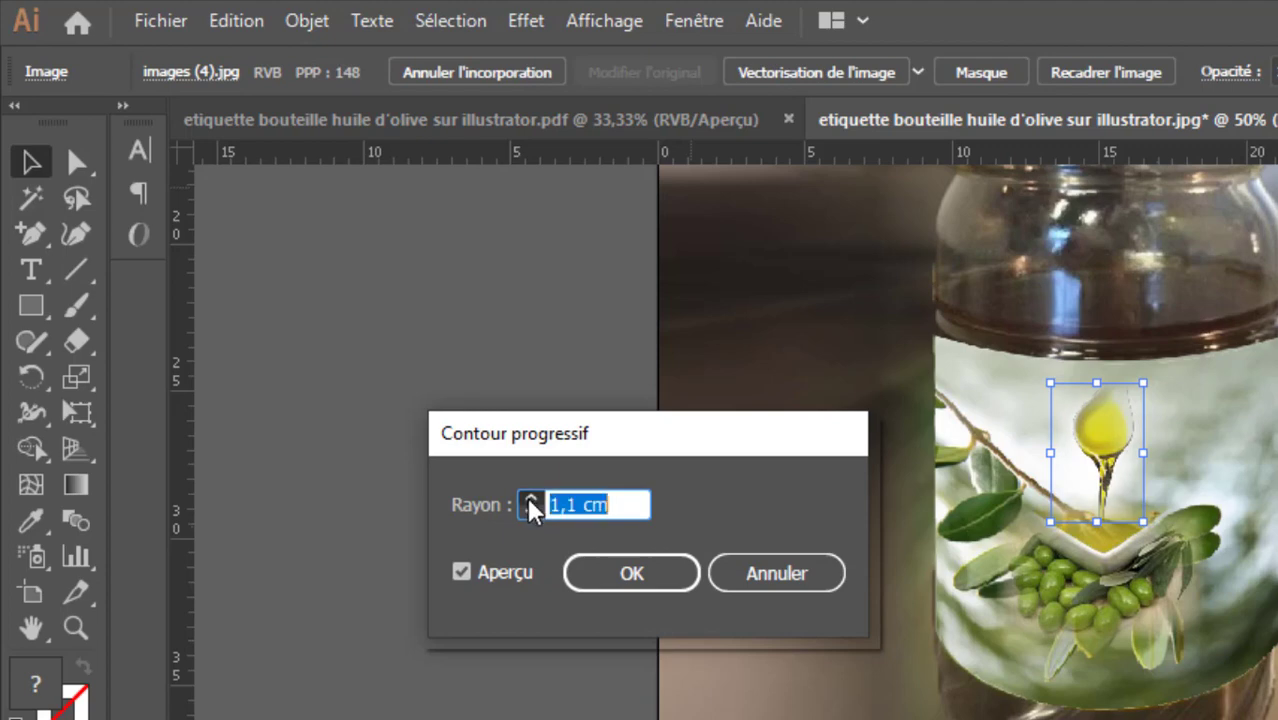
{"action": "left_click", "coordinate": [531, 503]}
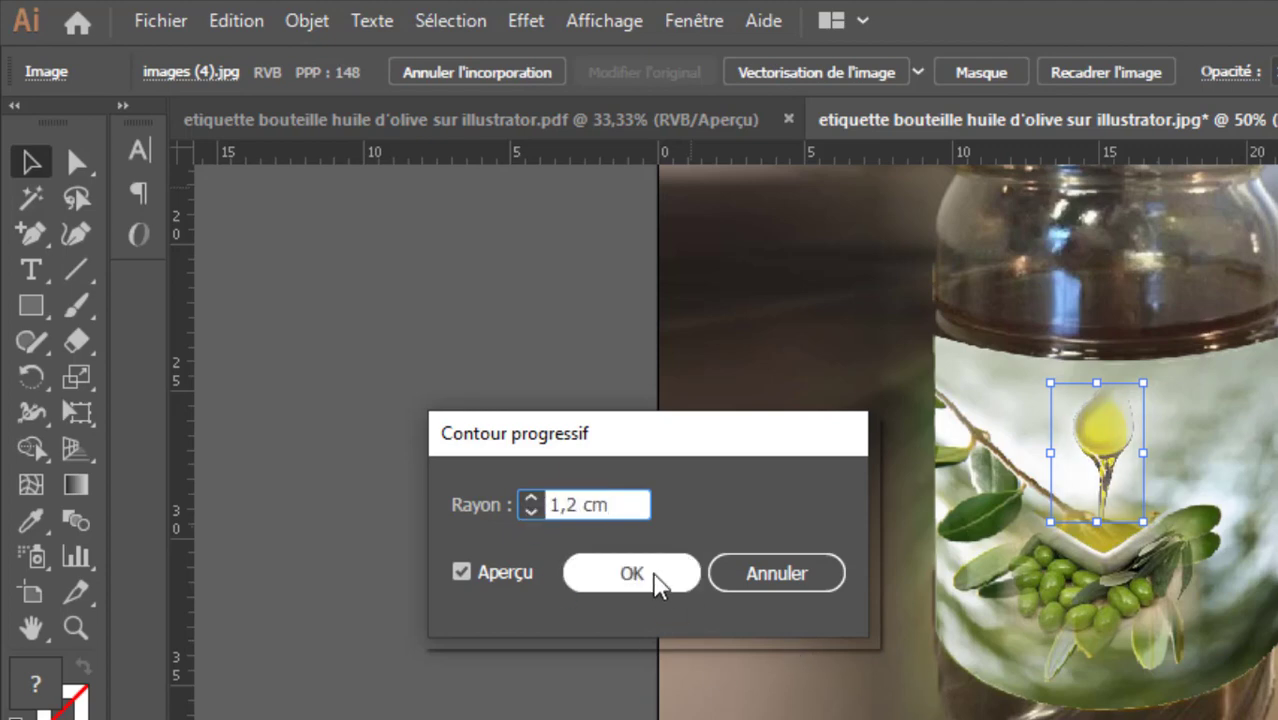
{"action": "left_click", "coordinate": [632, 573]}
{"action": "key", "text": "ctrl+shift+a"}
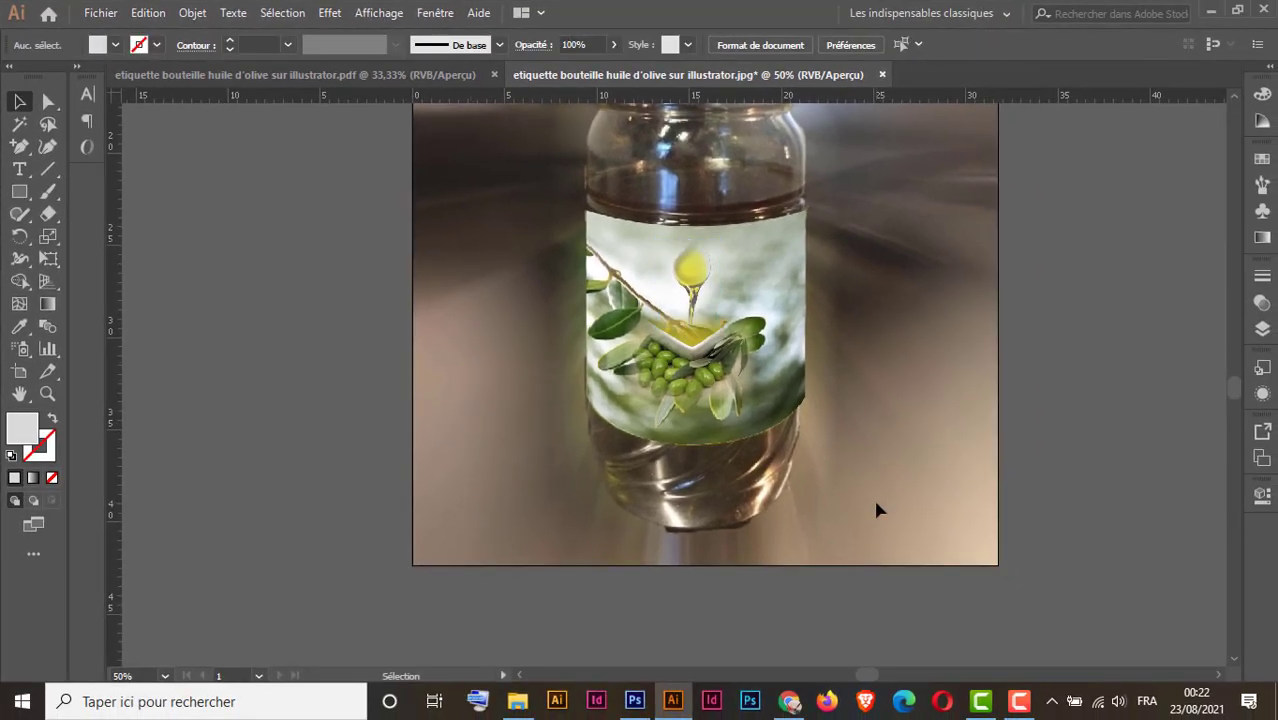
Nudge the oil spoon image slightly down so its stream runs into the olive bowl, leaving it deselected
{"action": "left_click", "coordinate": [703, 285]}
{"action": "key", "text": "Down"}
{"action": "key", "text": "Down"}
{"action": "key", "text": "Down"}
{"action": "key", "text": "Down"}
{"action": "key", "text": "Down"}
{"action": "key", "text": "Down"}
{"action": "key", "text": "Down"}
{"action": "key", "text": "Down"}
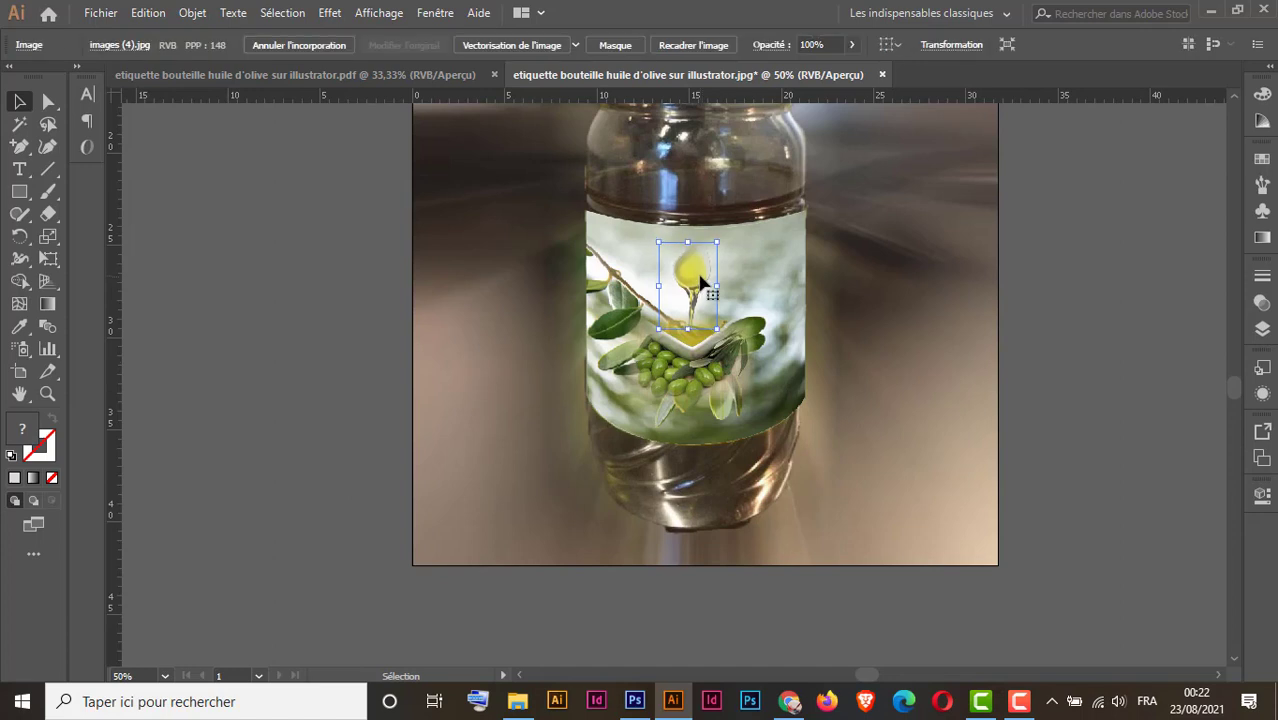
{"action": "key", "text": "Down"}
{"action": "key", "text": "Down"}
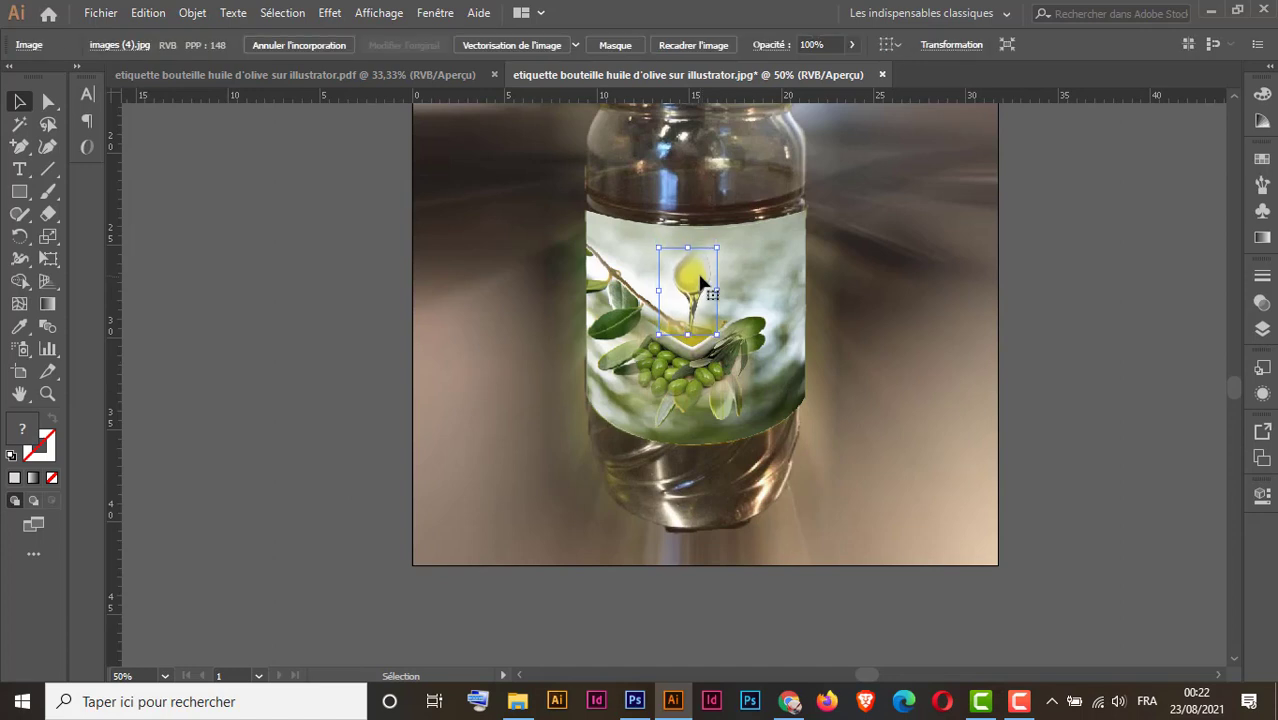
{"action": "left_click", "coordinate": [1006, 376]}
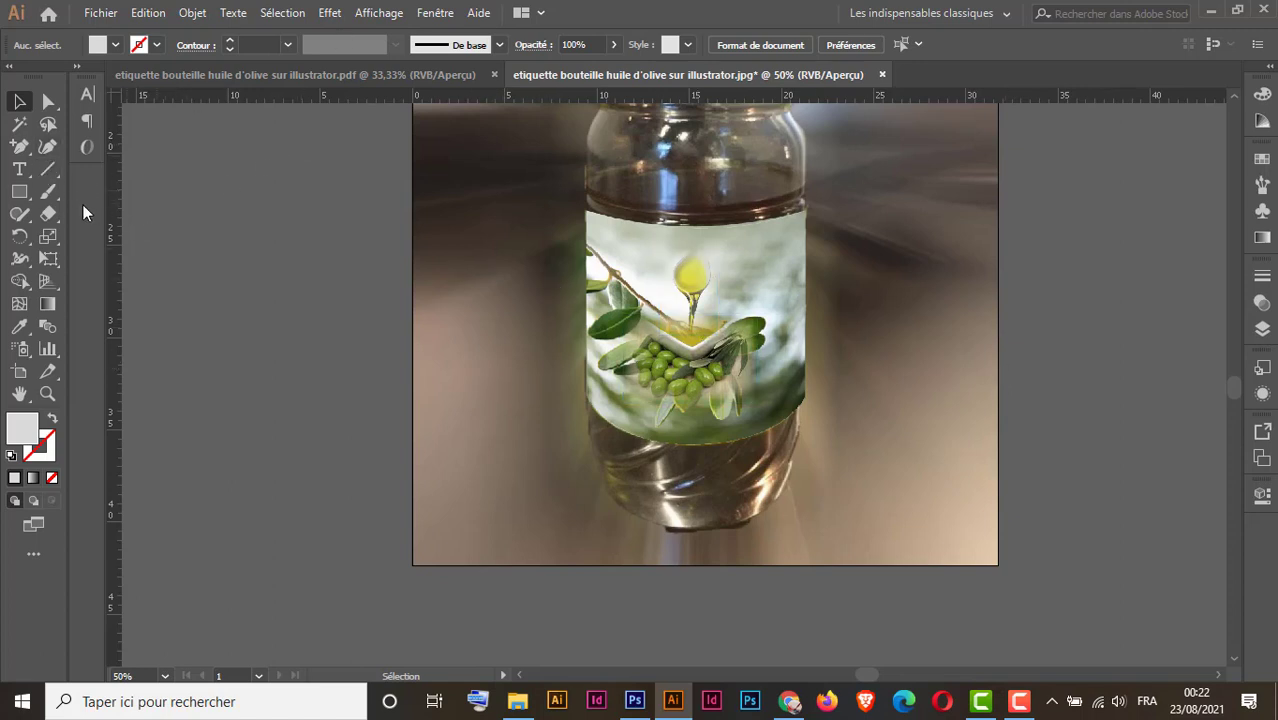
Add a two-line 48 pt point text beside the label reading "Huile d'olive" and "Pur Extra"
{"action": "left_click", "coordinate": [312, 76]}
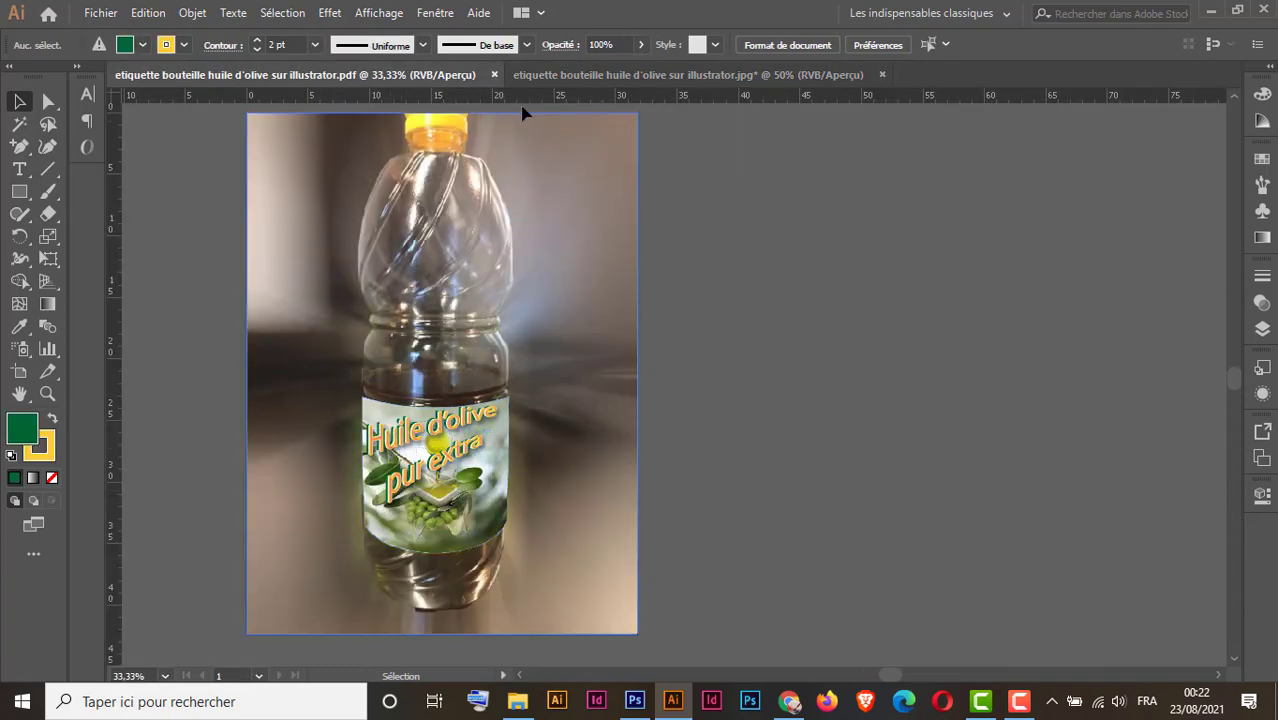
{"action": "left_click", "coordinate": [591, 74]}
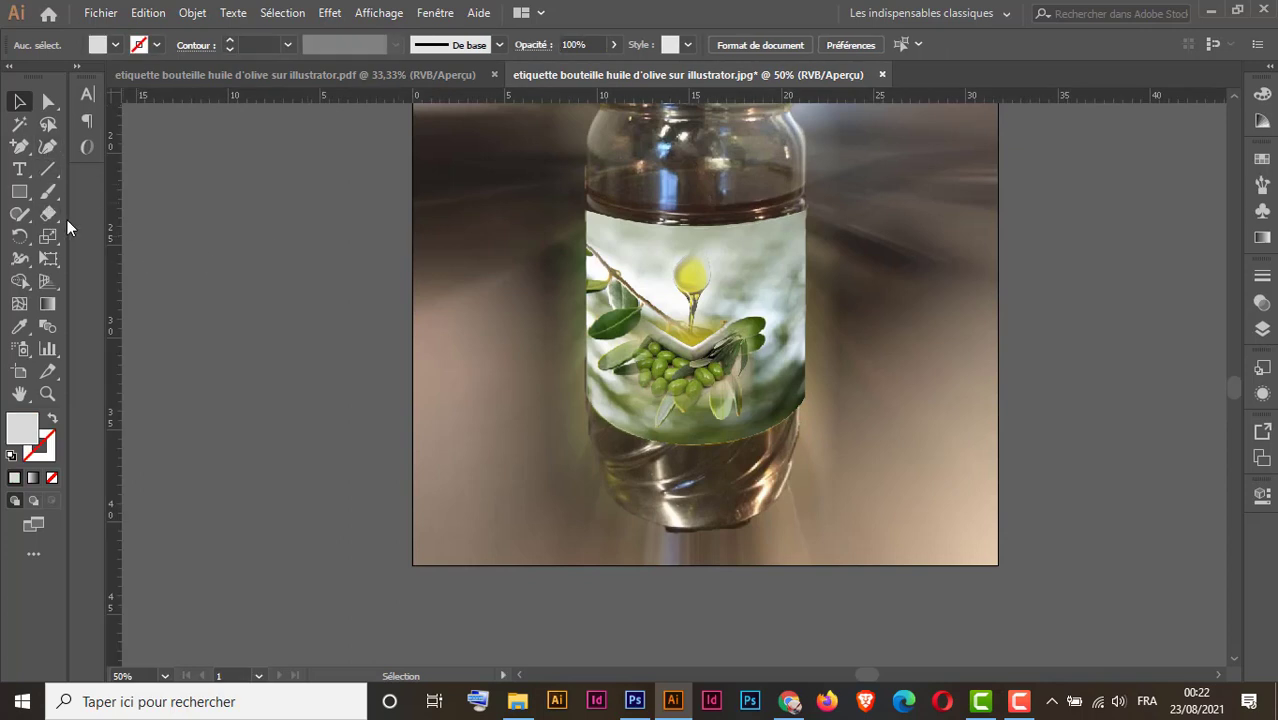
{"action": "left_click", "coordinate": [20, 170]}
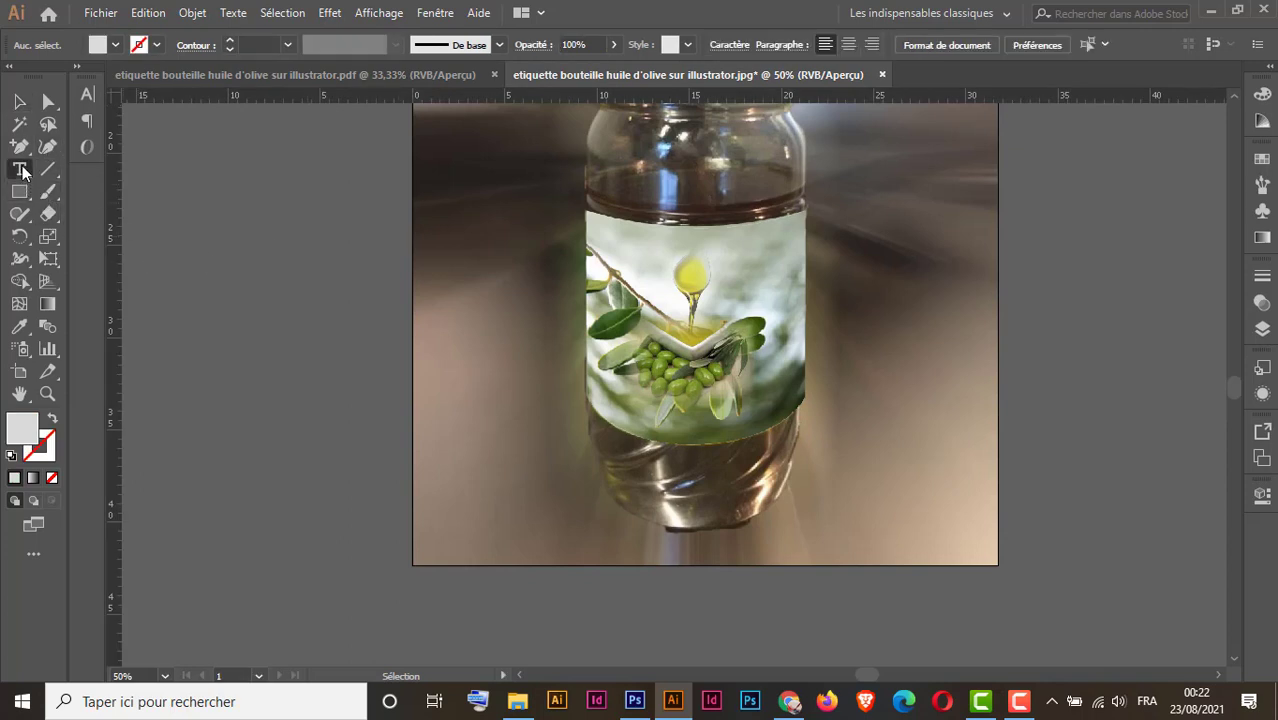
{"action": "left_click", "coordinate": [474, 311]}
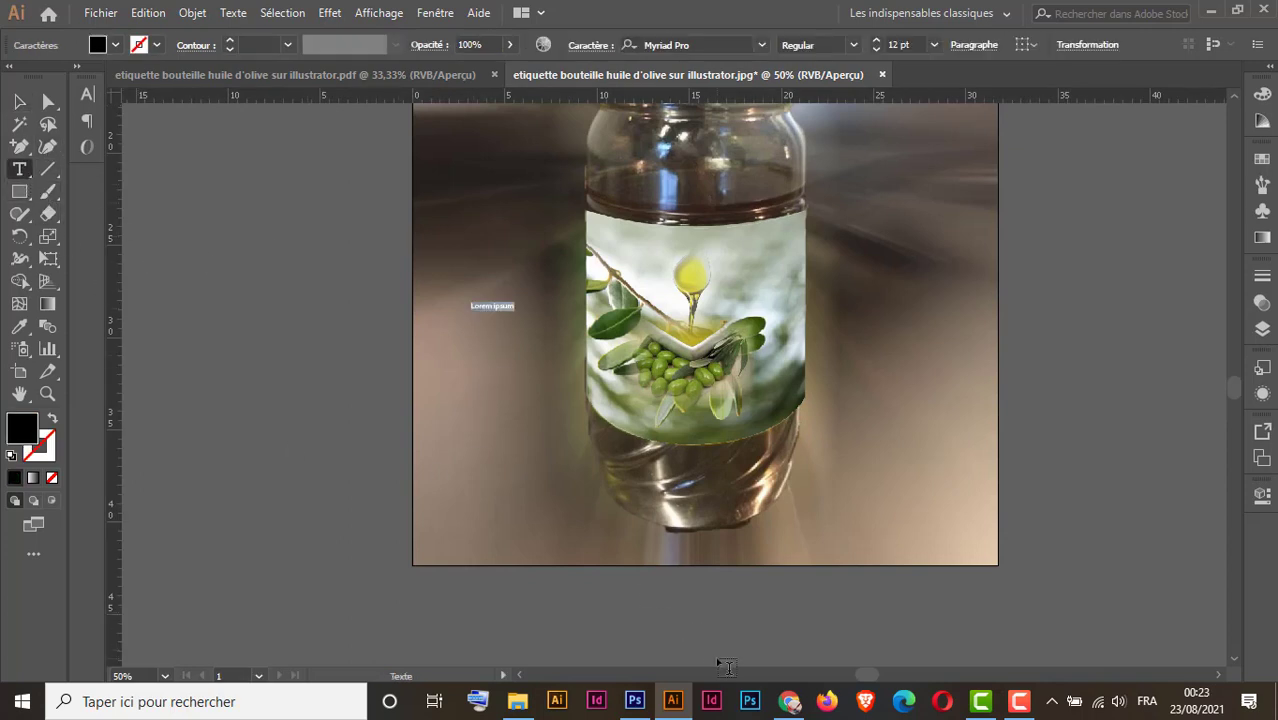
{"action": "left_click", "coordinate": [933, 44]}
{"action": "left_click", "coordinate": [963, 334]}
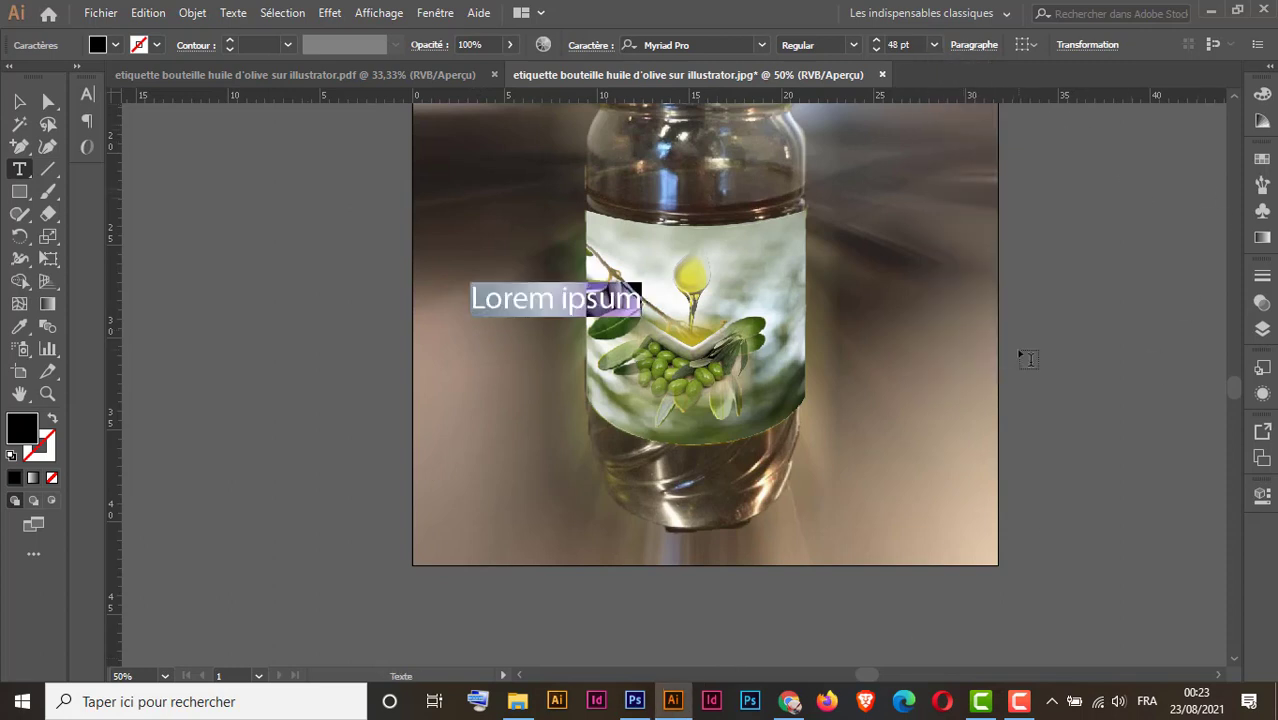
{"action": "type", "text": "H"}
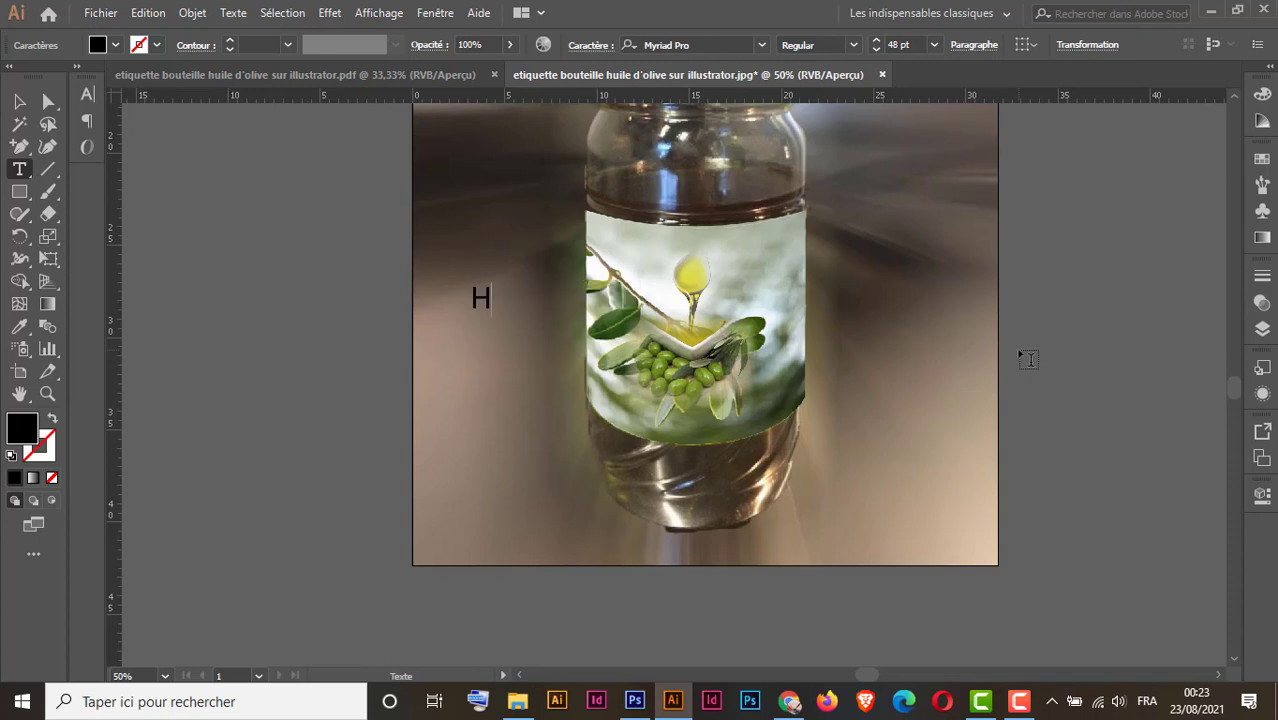
{"action": "type", "text": "uile d'olive"}
{"action": "key", "text": "Return"}
{"action": "type", "text": "Pur Extra"}
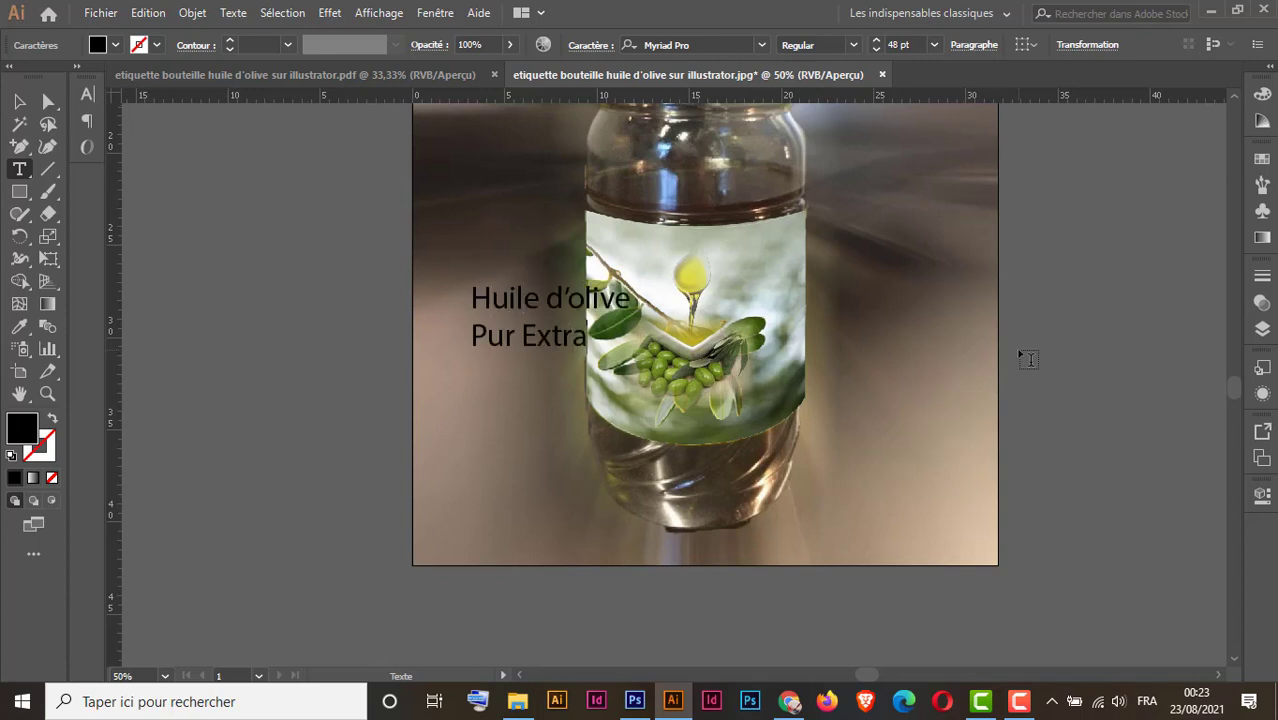
Centre-align the two-line title text and move it onto the upper part of the label
{"action": "left_click", "coordinate": [19, 101]}
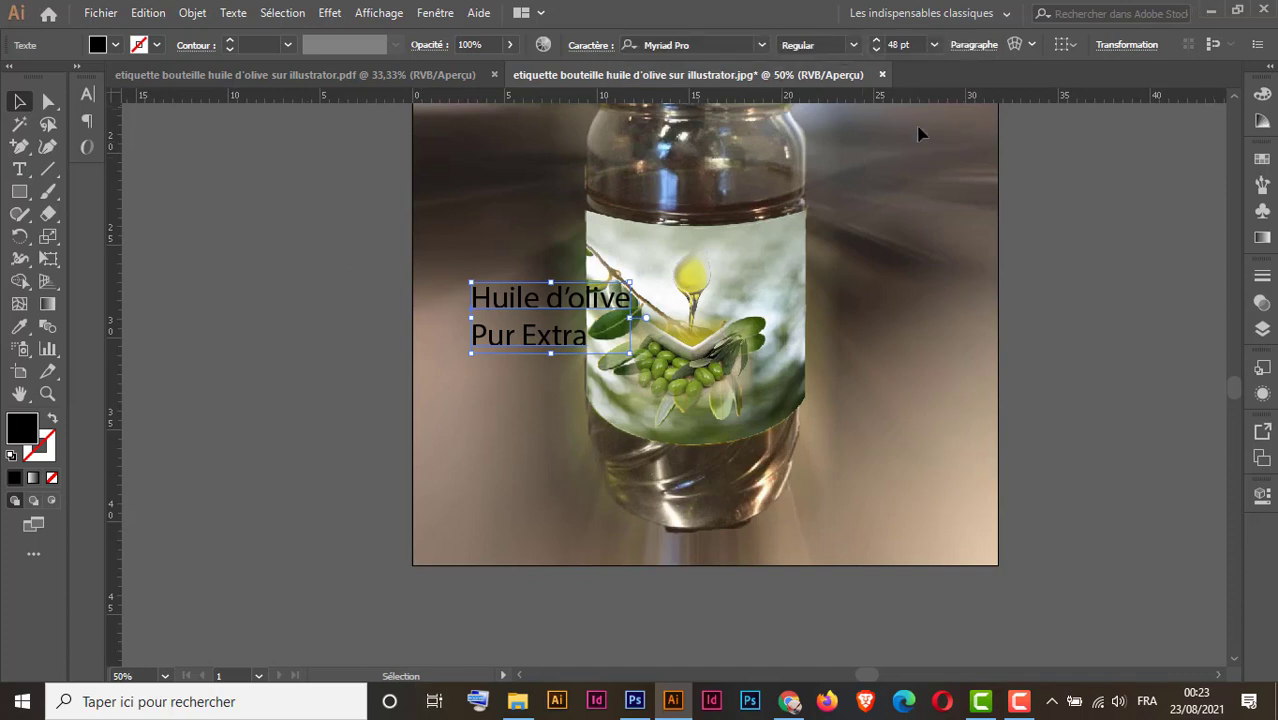
{"action": "left_click", "coordinate": [984, 47]}
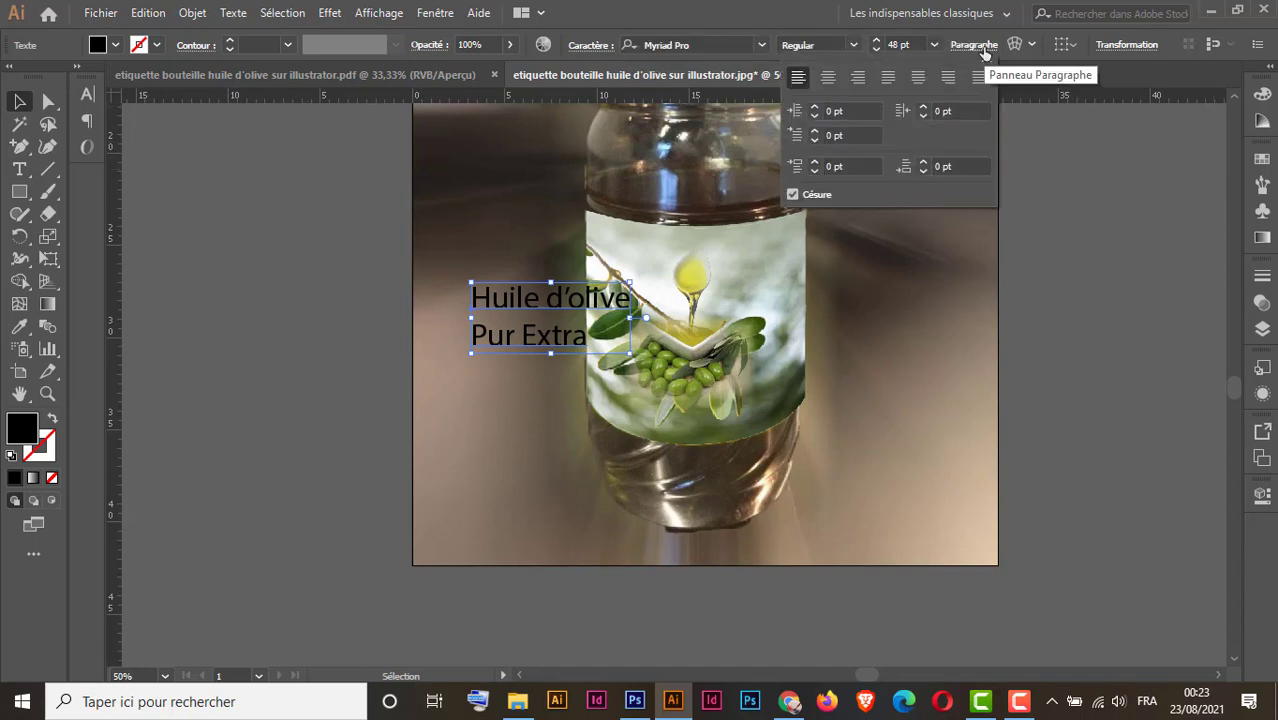
{"action": "left_click", "coordinate": [829, 80]}
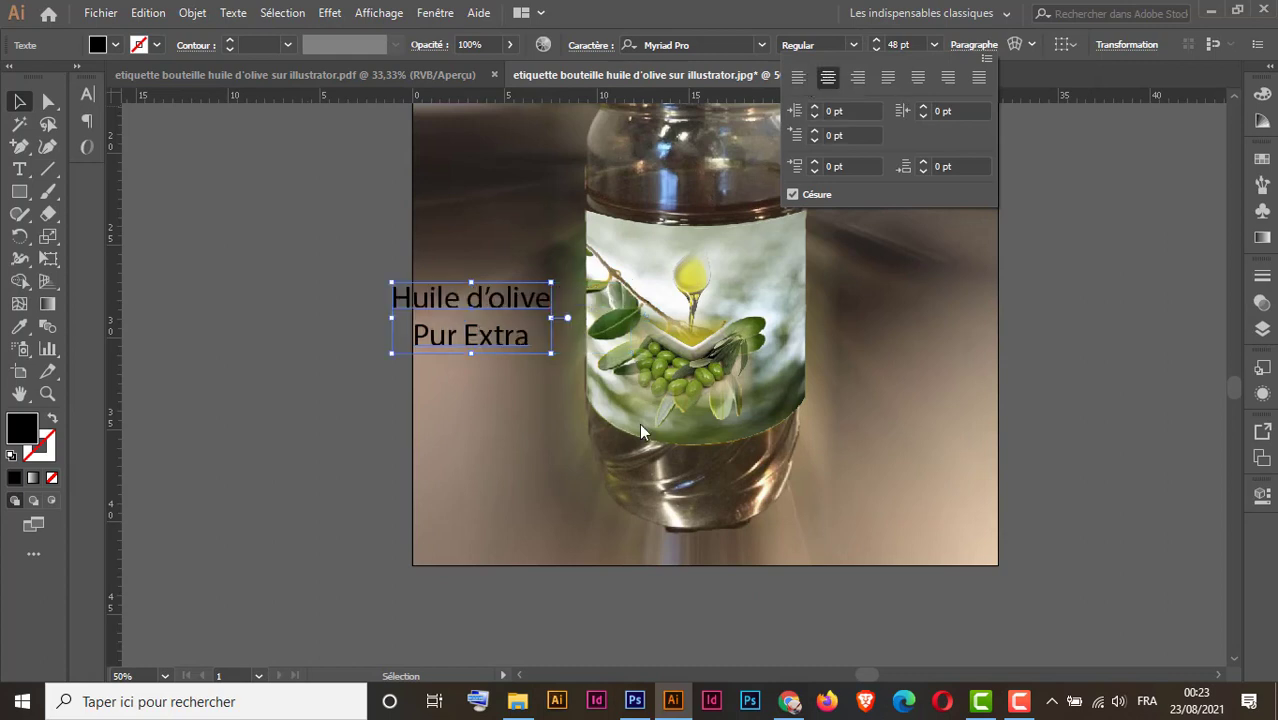
{"action": "left_click", "coordinate": [481, 303]}
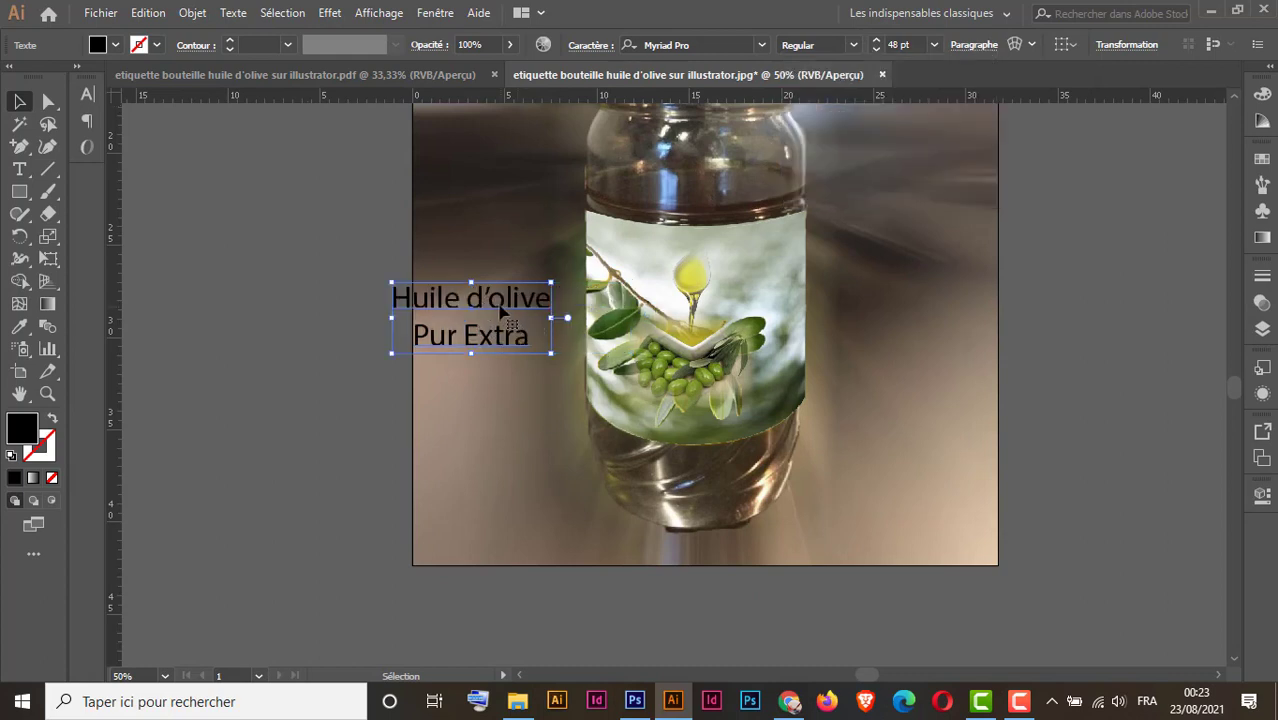
{"action": "left_click_drag", "start_coordinate": [500, 300], "coordinate": [712, 262]}
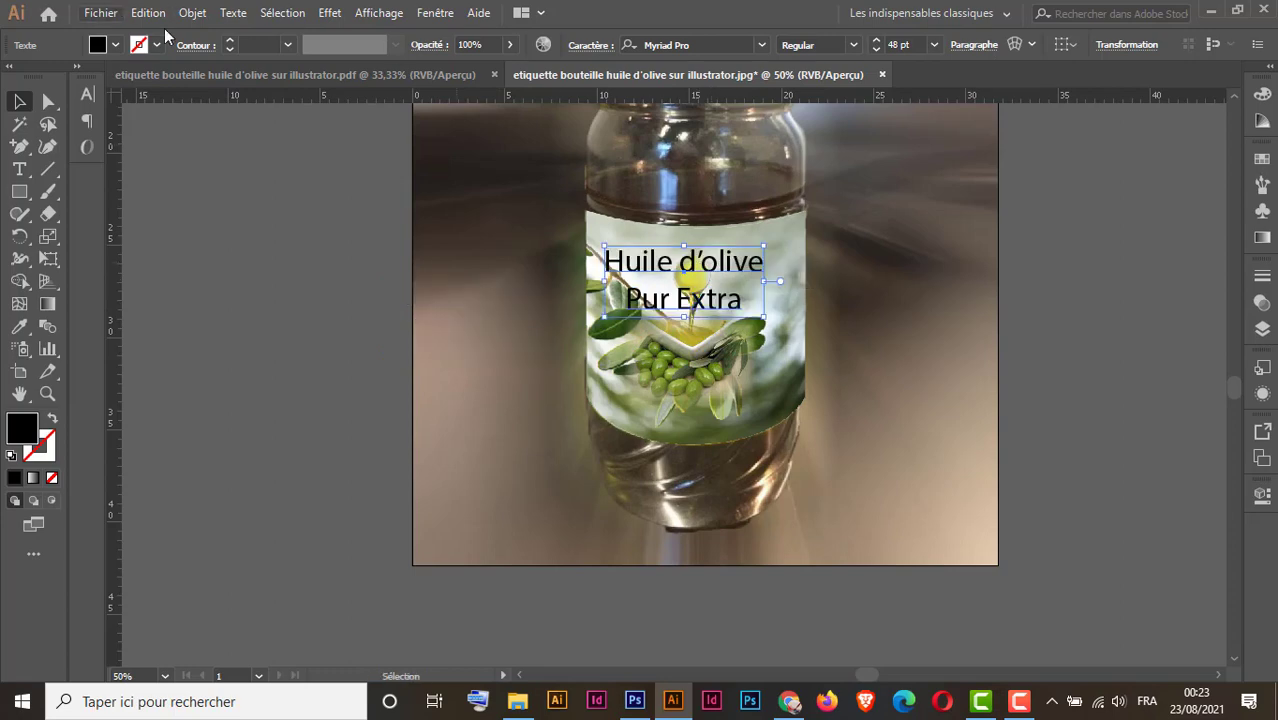
Switch to the finished PDF version of the design and examine its label title up close
{"action": "left_click", "coordinate": [339, 75]}
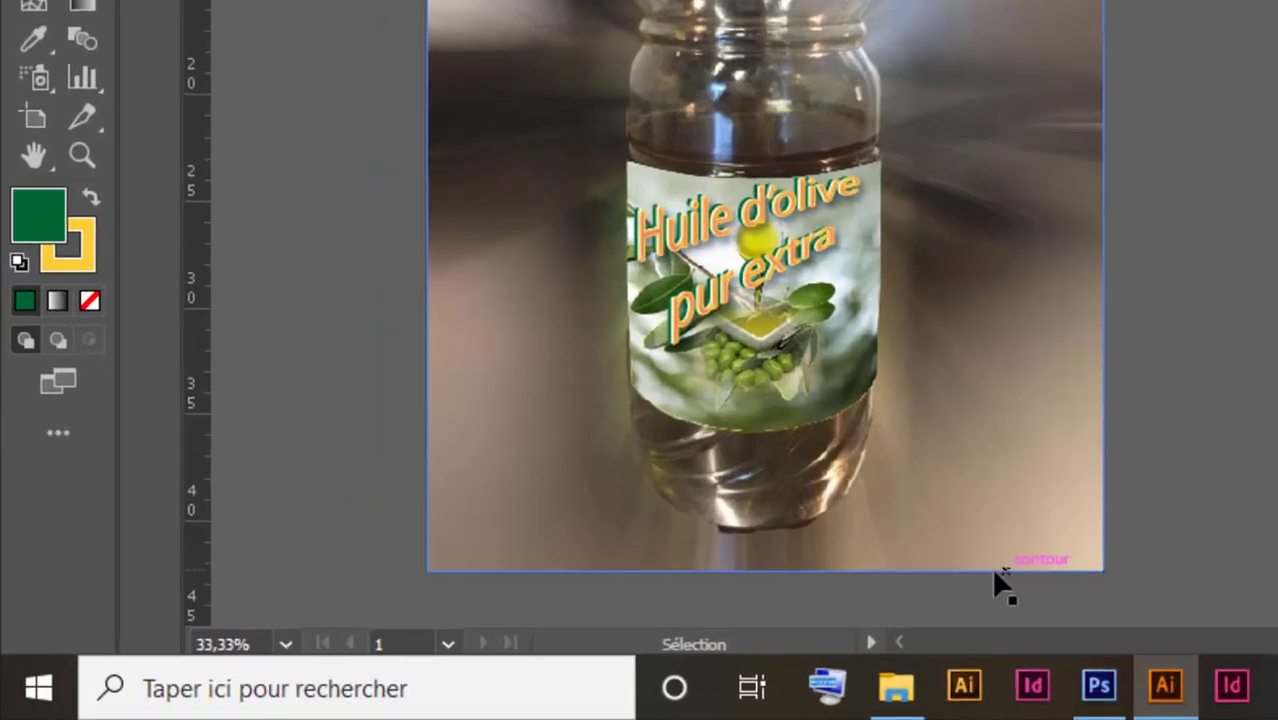
{"action": "key", "text": "z"}
{"action": "left_click", "coordinate": [472, 505]}
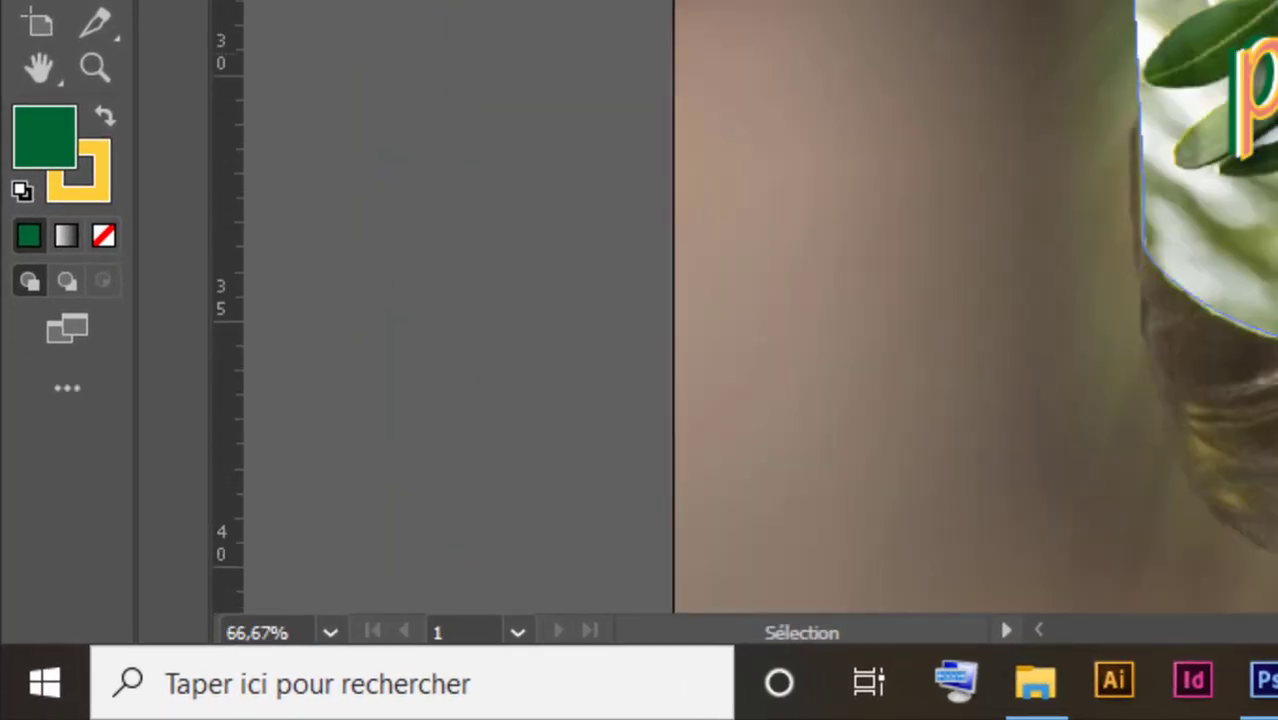
{"action": "key", "text": "space"}
{"action": "left_click_drag", "start_coordinate": [1270, 250], "coordinate": [1085, 243]}
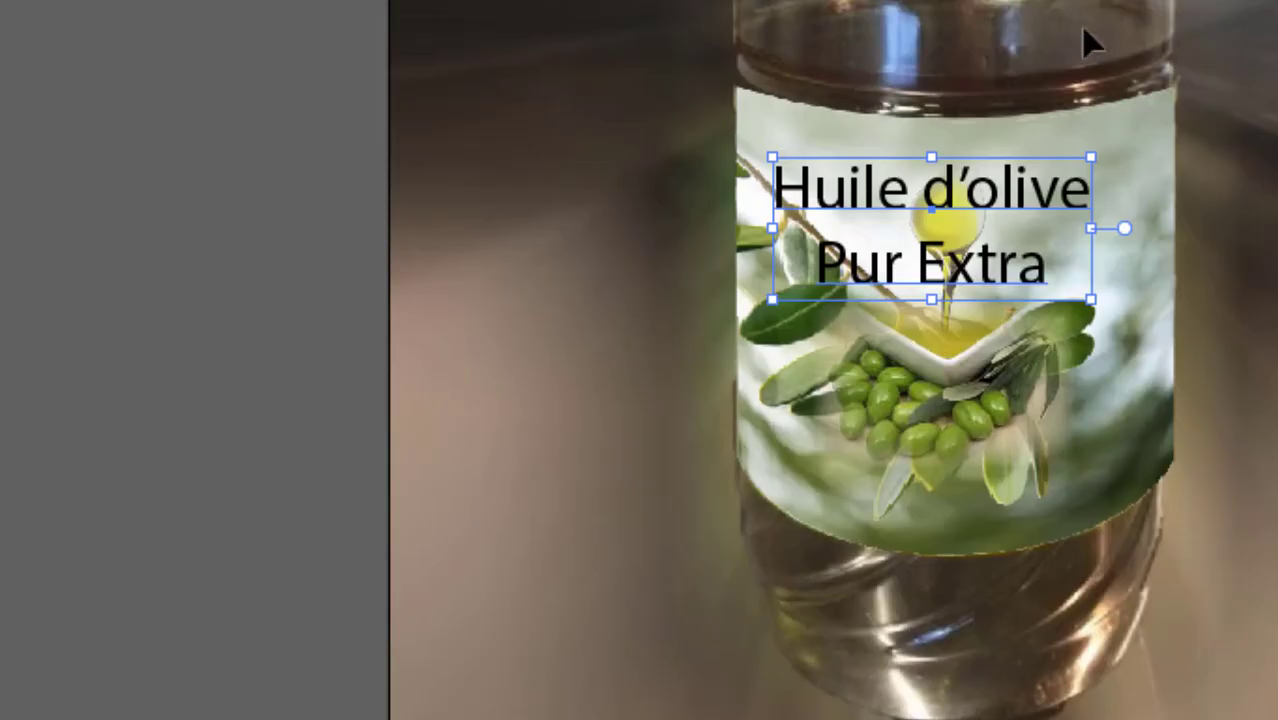
Back in the JPG working document, fine-tune the title's position so it sits centred over the oil spoon
{"action": "left_click_drag", "start_coordinate": [979, 223], "coordinate": [971, 197]}
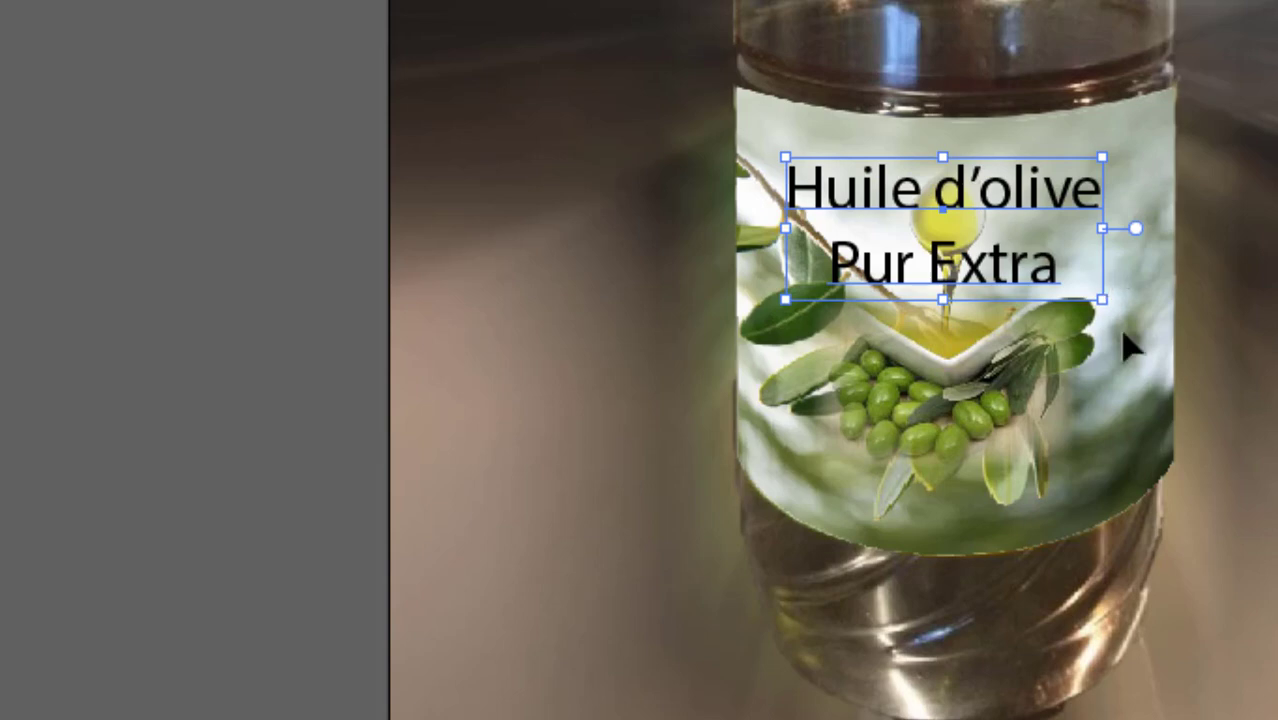
{"action": "key", "text": "Up"}
{"action": "key", "text": "Up"}
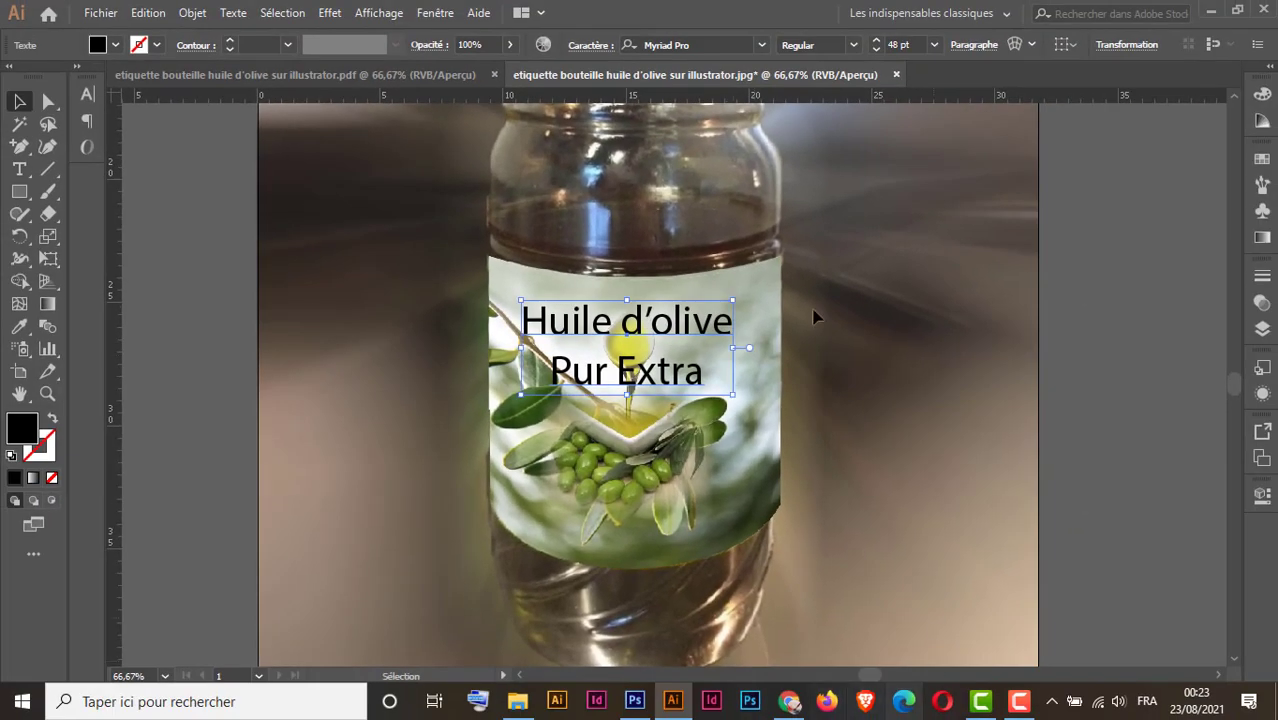
Open the text effects graphic style library (Effets de texte) and place it clear of the title
{"action": "left_click", "coordinate": [433, 12]}
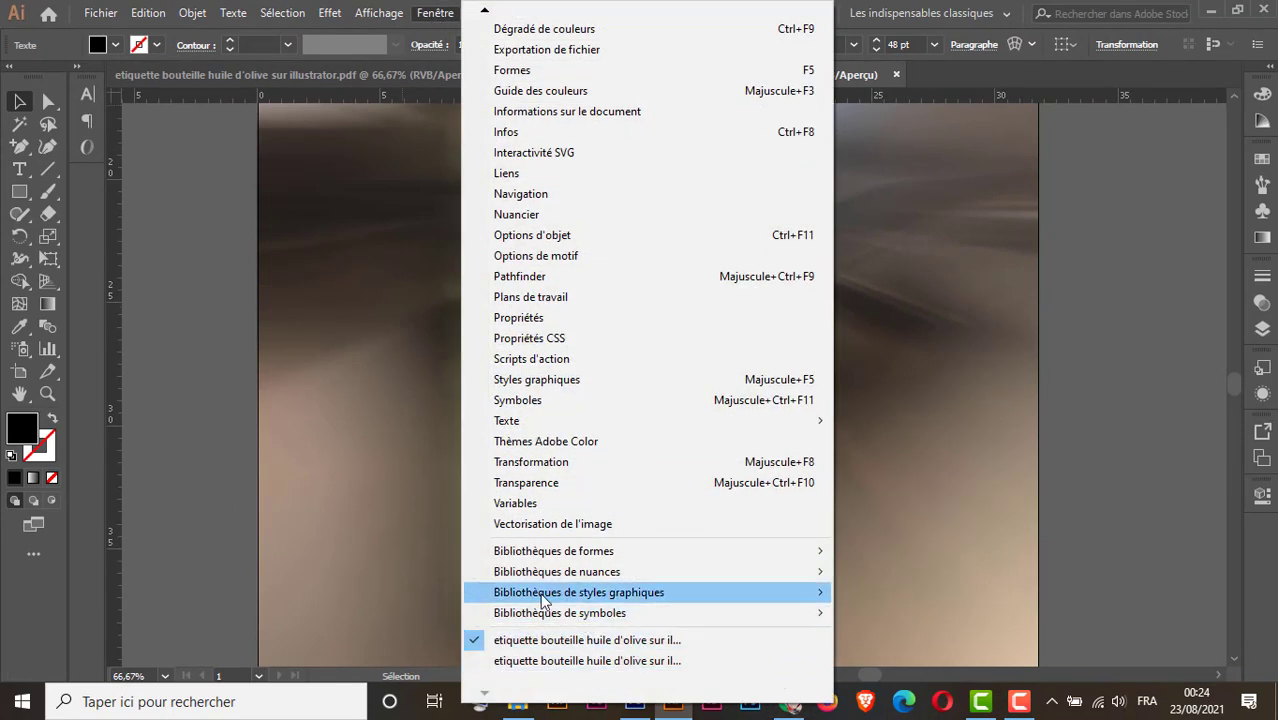
{"action": "mouse_move", "coordinate": [527, 600]}
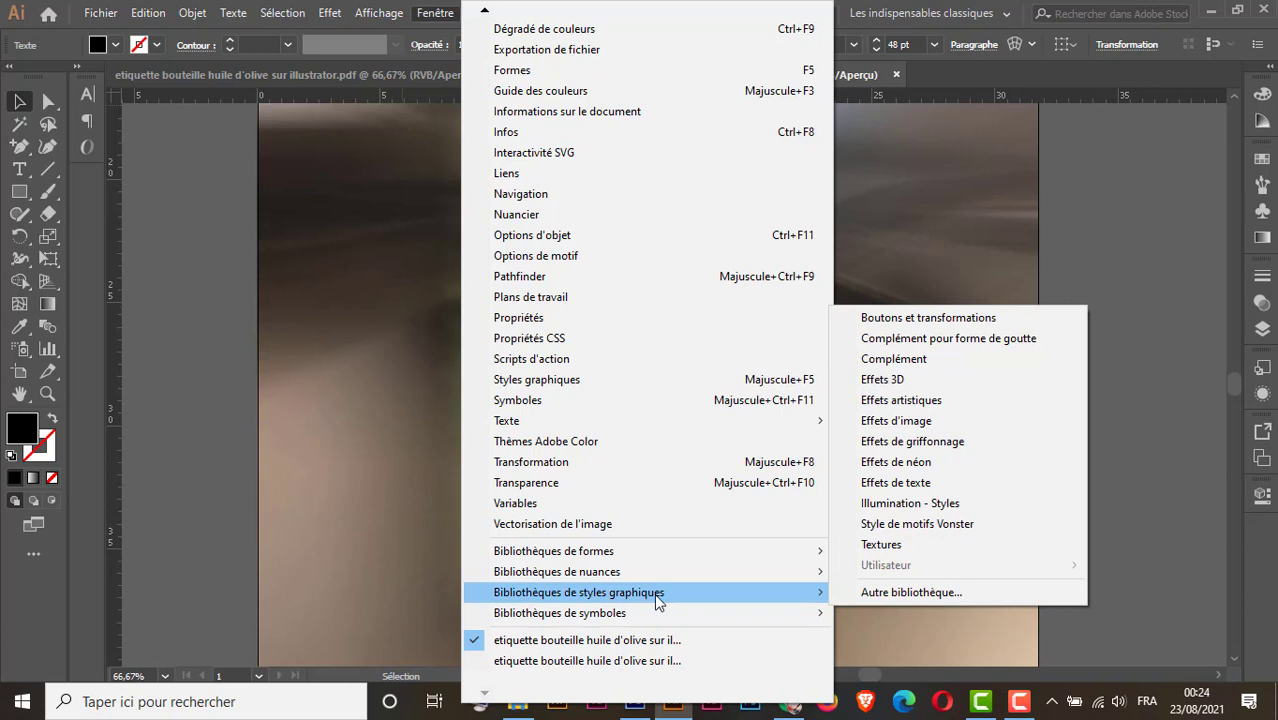
{"action": "left_click", "coordinate": [935, 481]}
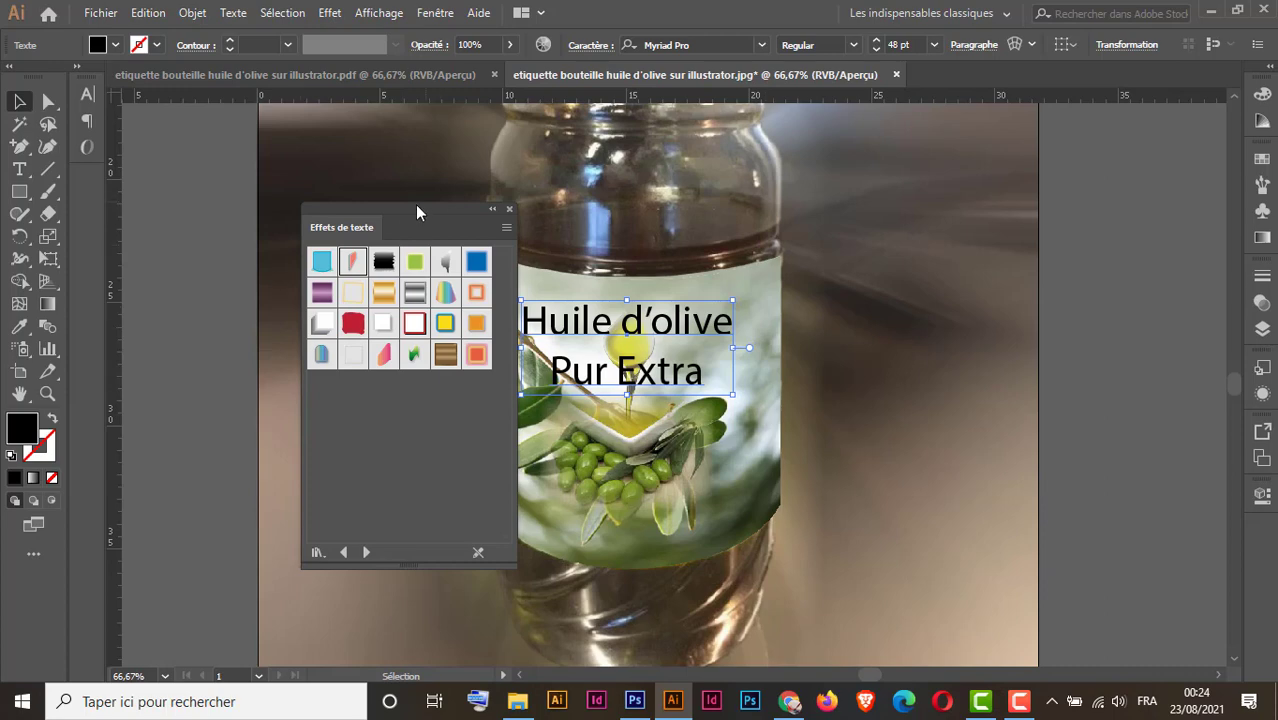
{"action": "left_click_drag", "start_coordinate": [415, 204], "coordinate": [356, 122]}
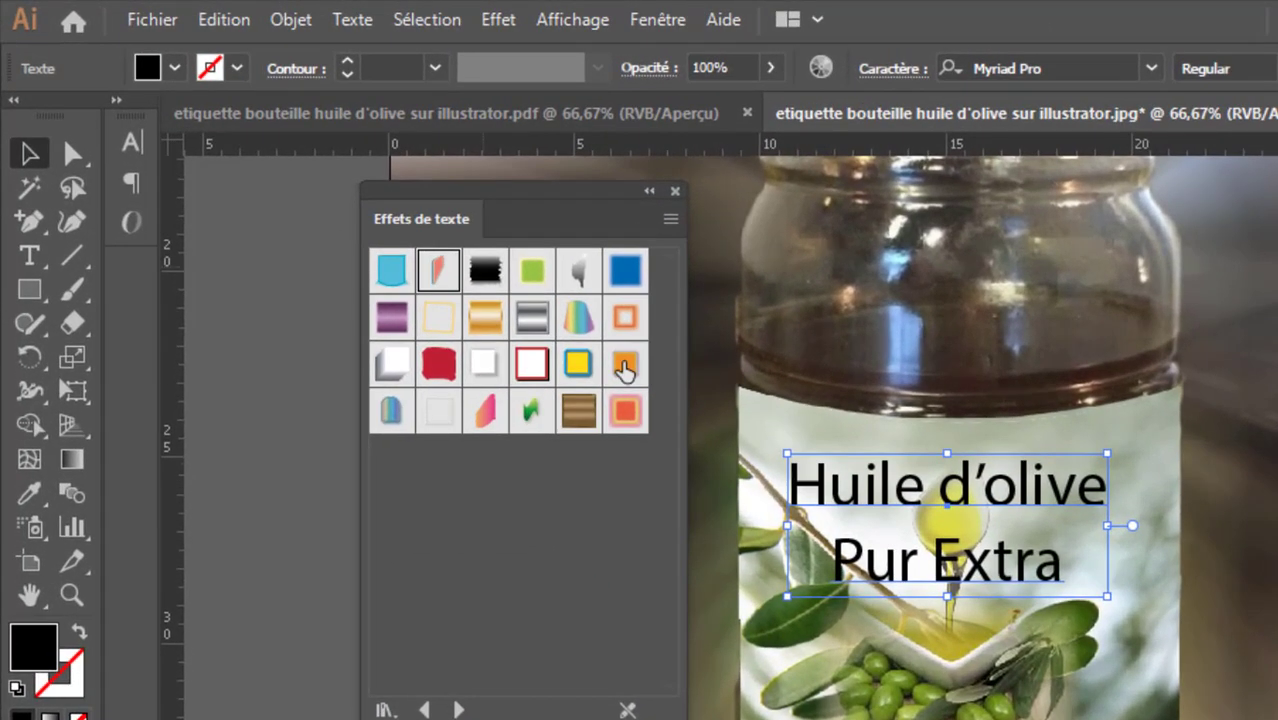
Try the gold gradient, grey metallic and Shirofuchi 1 styles on the title, undoing each one
{"action": "left_click", "coordinate": [486, 322]}
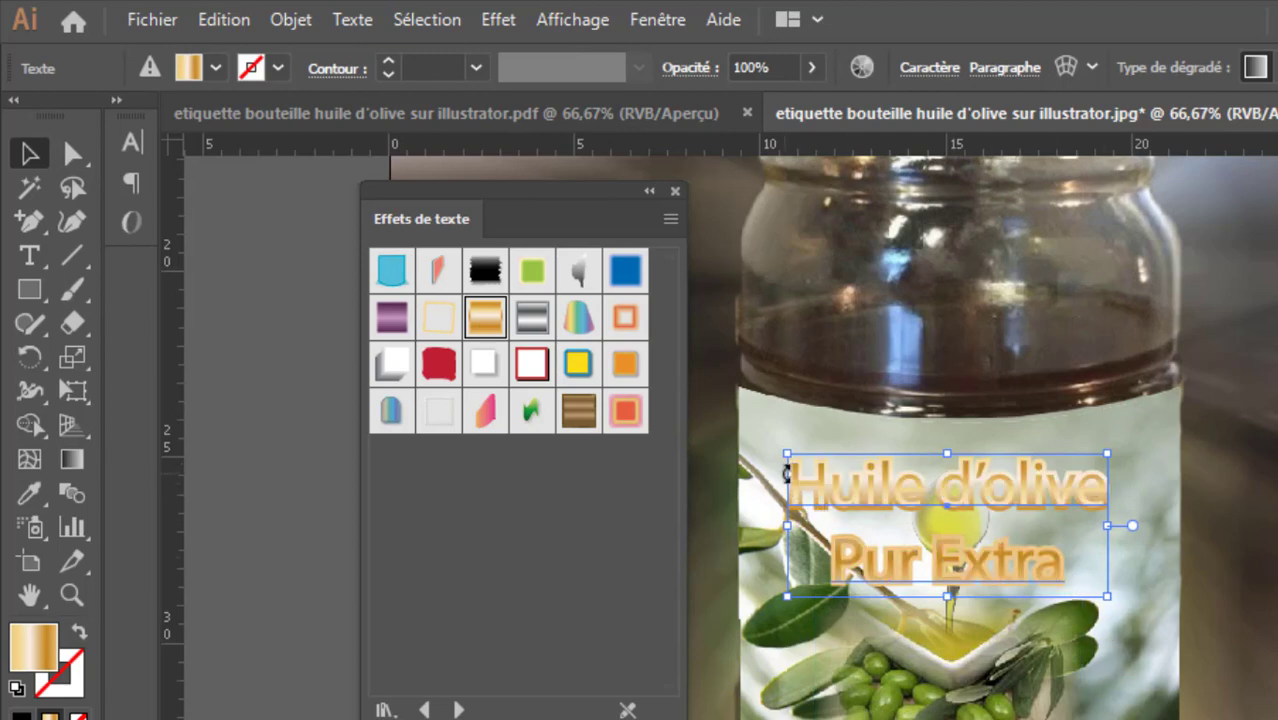
{"action": "key", "text": "ctrl+z"}
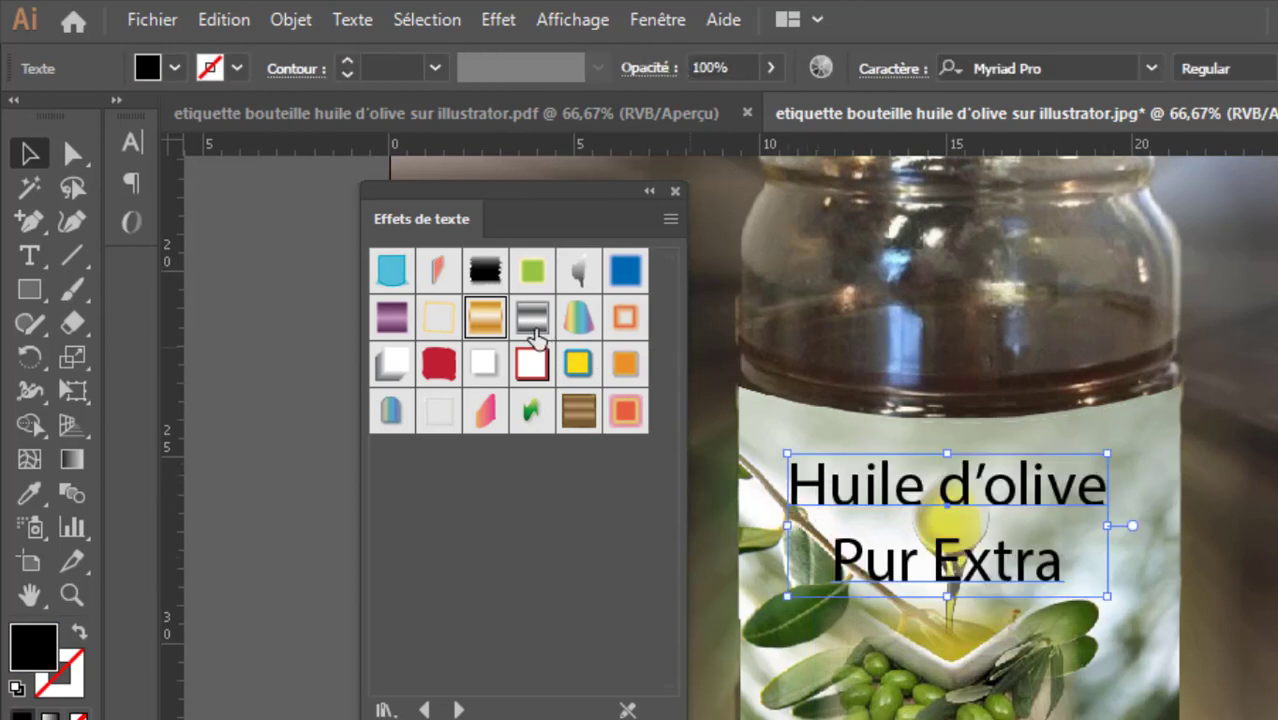
{"action": "left_click", "coordinate": [533, 320]}
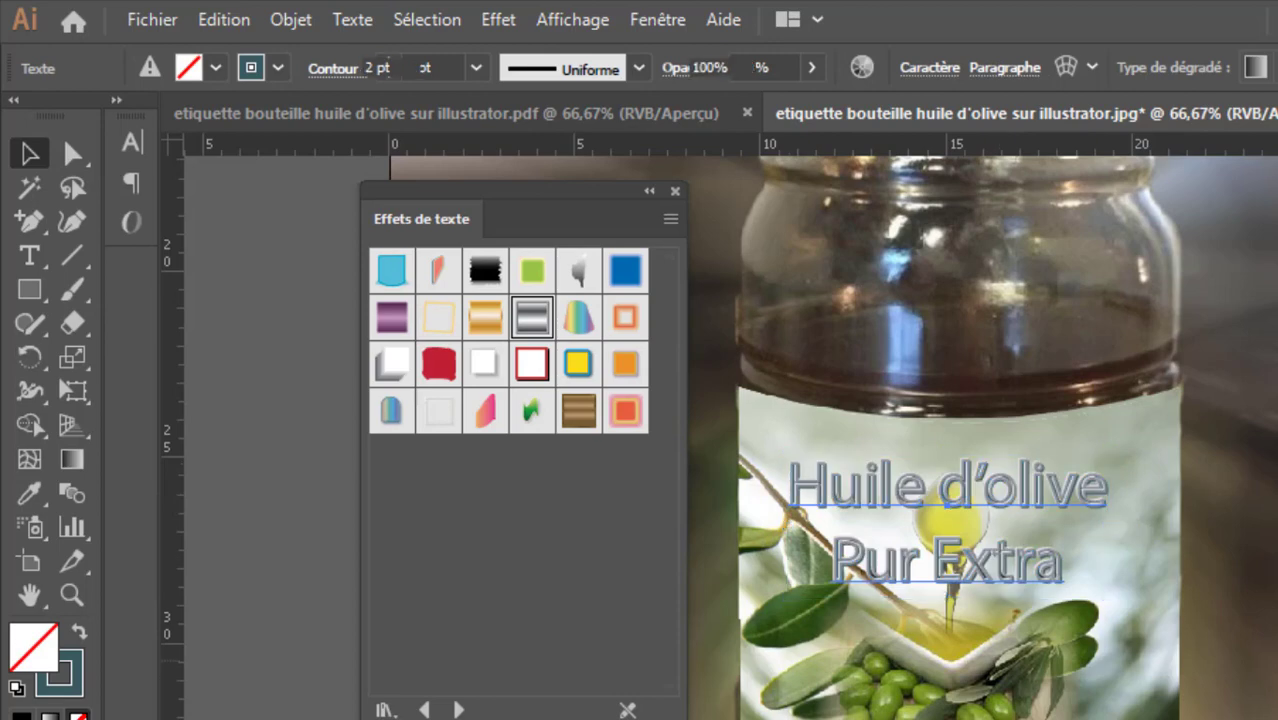
{"action": "key", "text": "ctrl+z"}
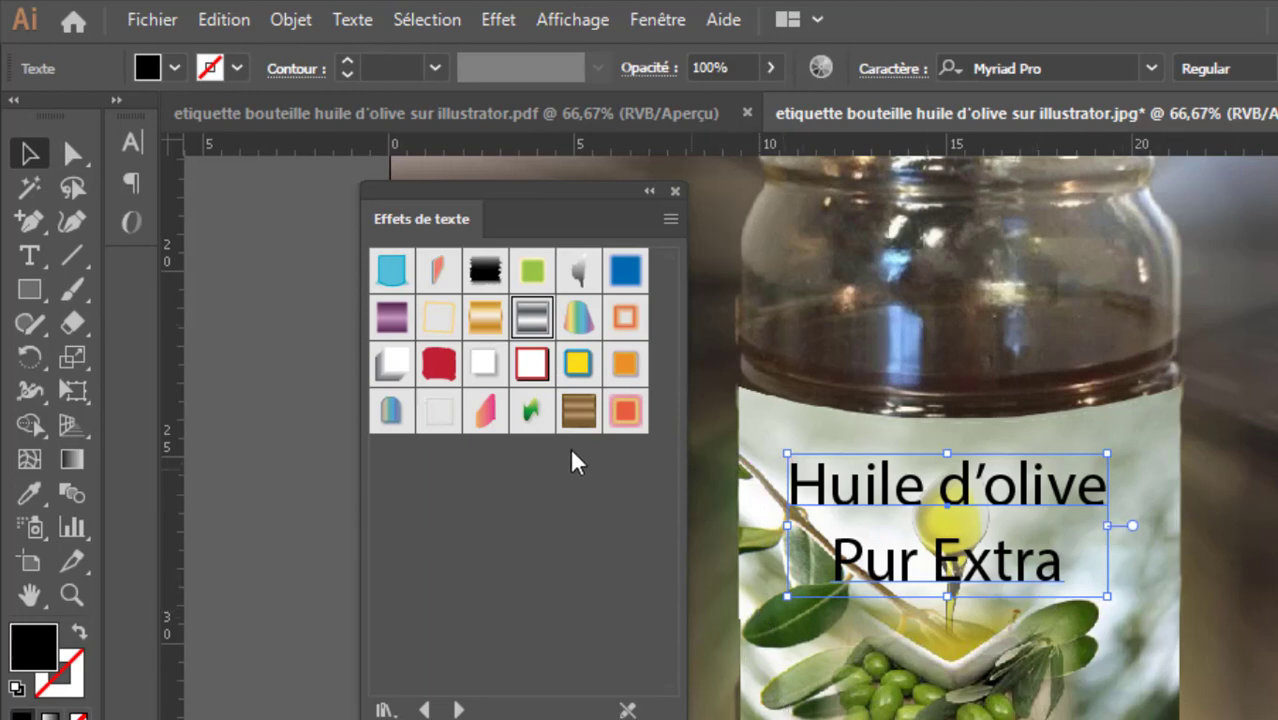
{"action": "left_click", "coordinate": [535, 368]}
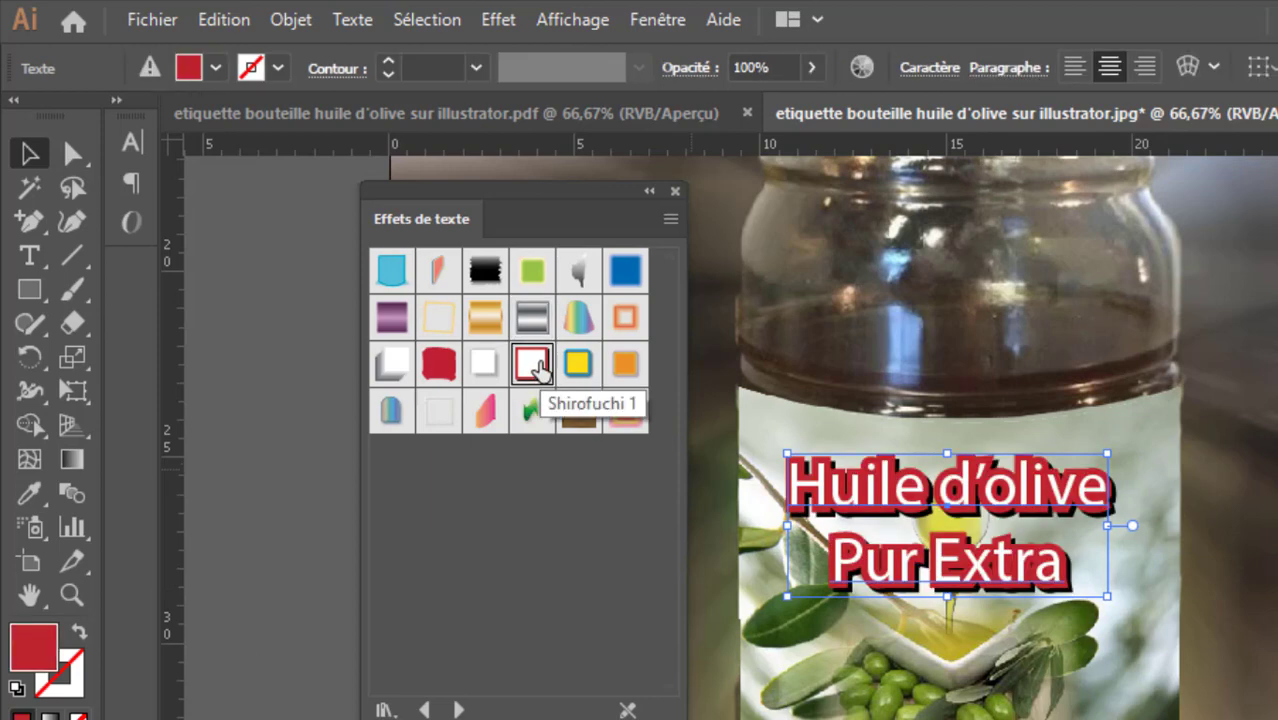
{"action": "key", "text": "ctrl+z"}
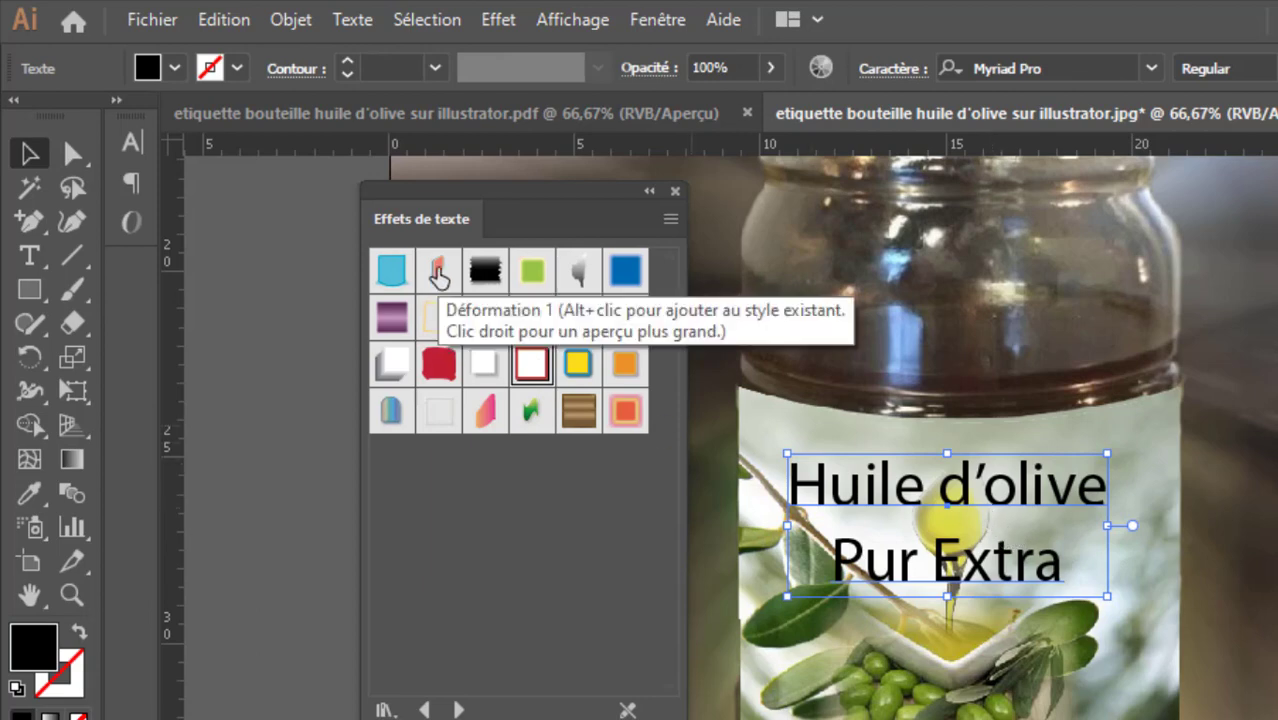
Apply the Déformation 1 style to the title, shift it slightly down and right, deselect it, and close the style library
{"action": "left_click", "coordinate": [438, 274]}
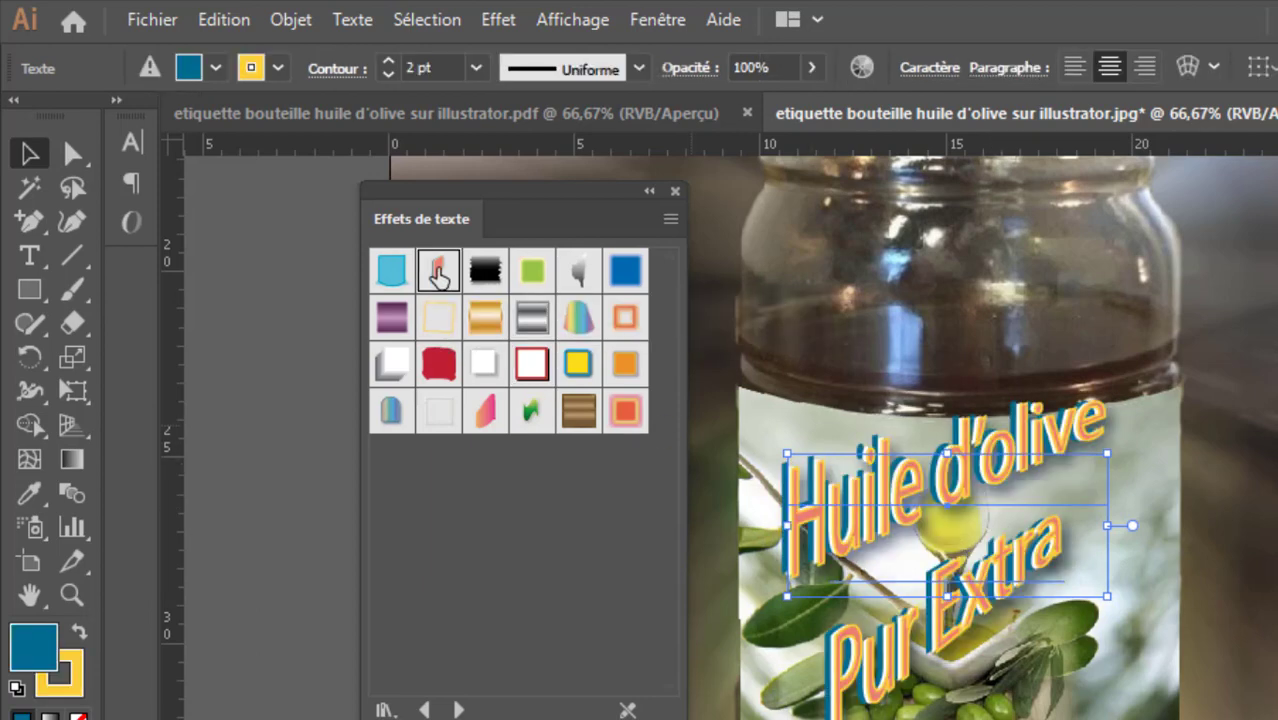
{"action": "mouse_move", "coordinate": [966, 505]}
{"action": "left_mouse_down"}
{"action": "mouse_move", "coordinate": [968, 526]}
{"action": "mouse_move", "coordinate": [979, 528]}
{"action": "mouse_move", "coordinate": [964, 508]}
{"action": "mouse_move", "coordinate": [980, 522]}
{"action": "left_mouse_up"}
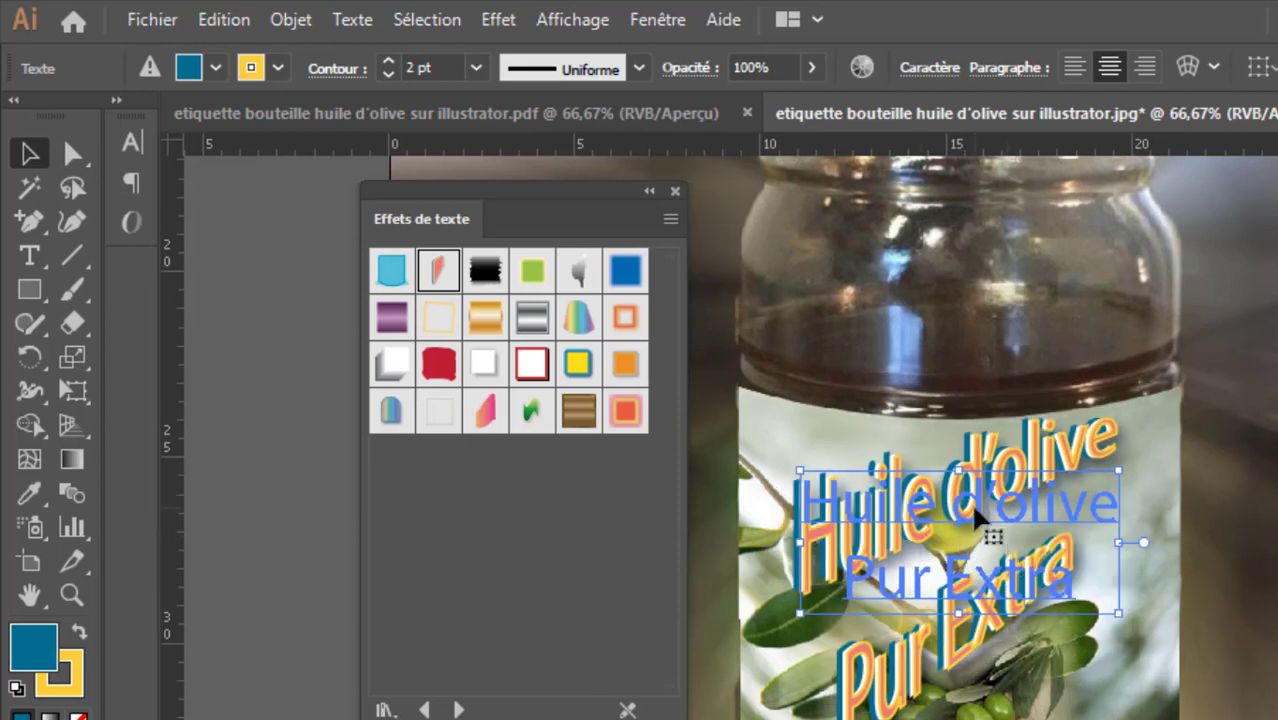
{"action": "left_click", "coordinate": [1275, 442]}
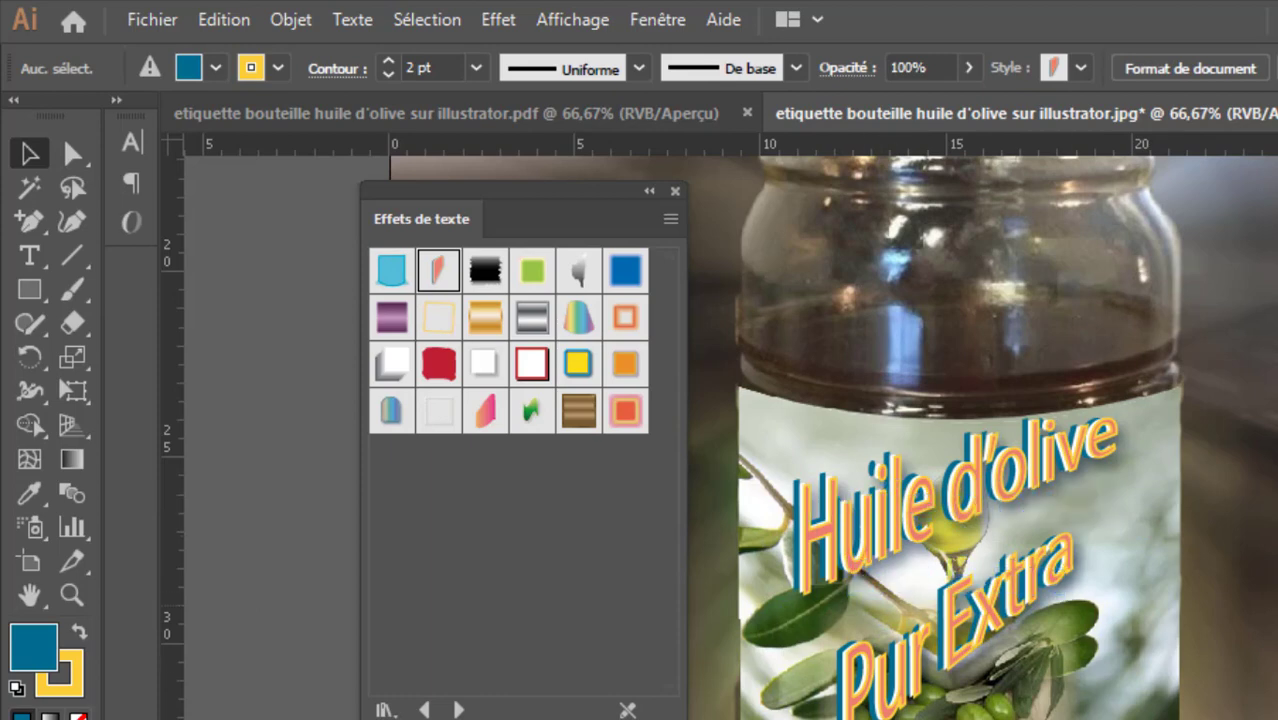
{"action": "left_click", "coordinate": [676, 191]}
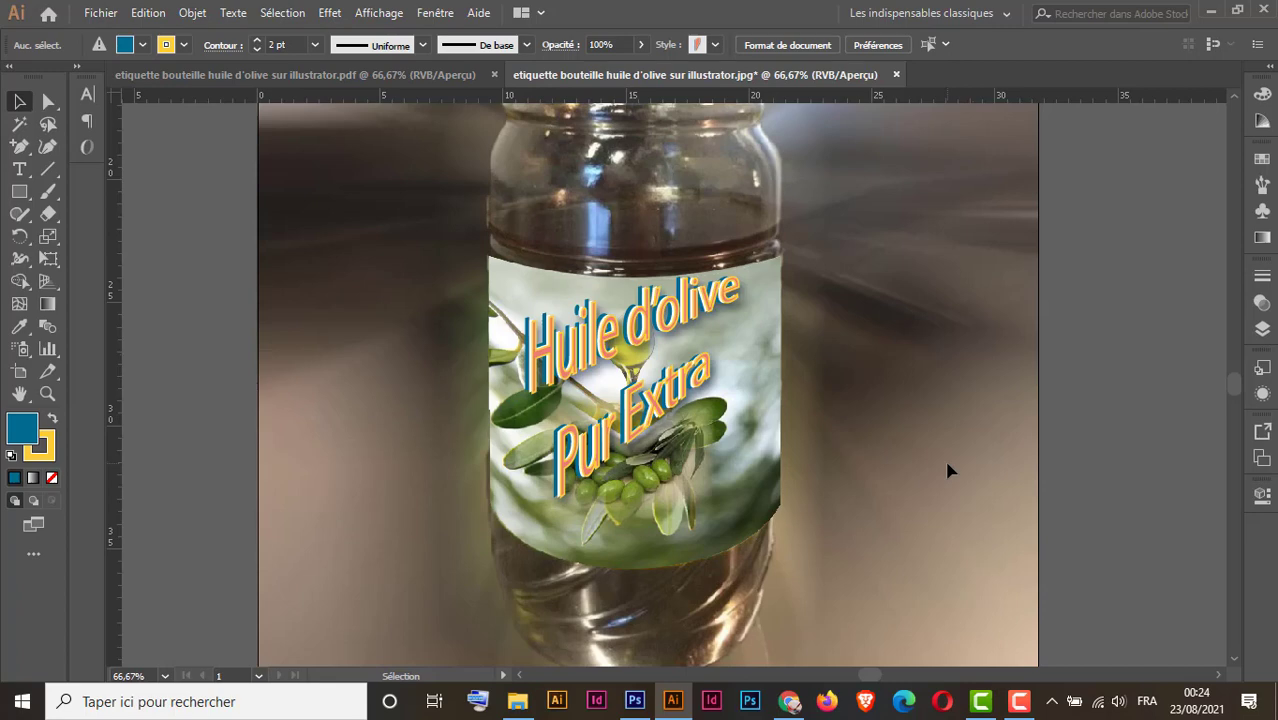
Open the Impression default swatch library for the title's blue fill in its appearance attributes and place it clear of the label
{"action": "left_click", "coordinate": [665, 355]}
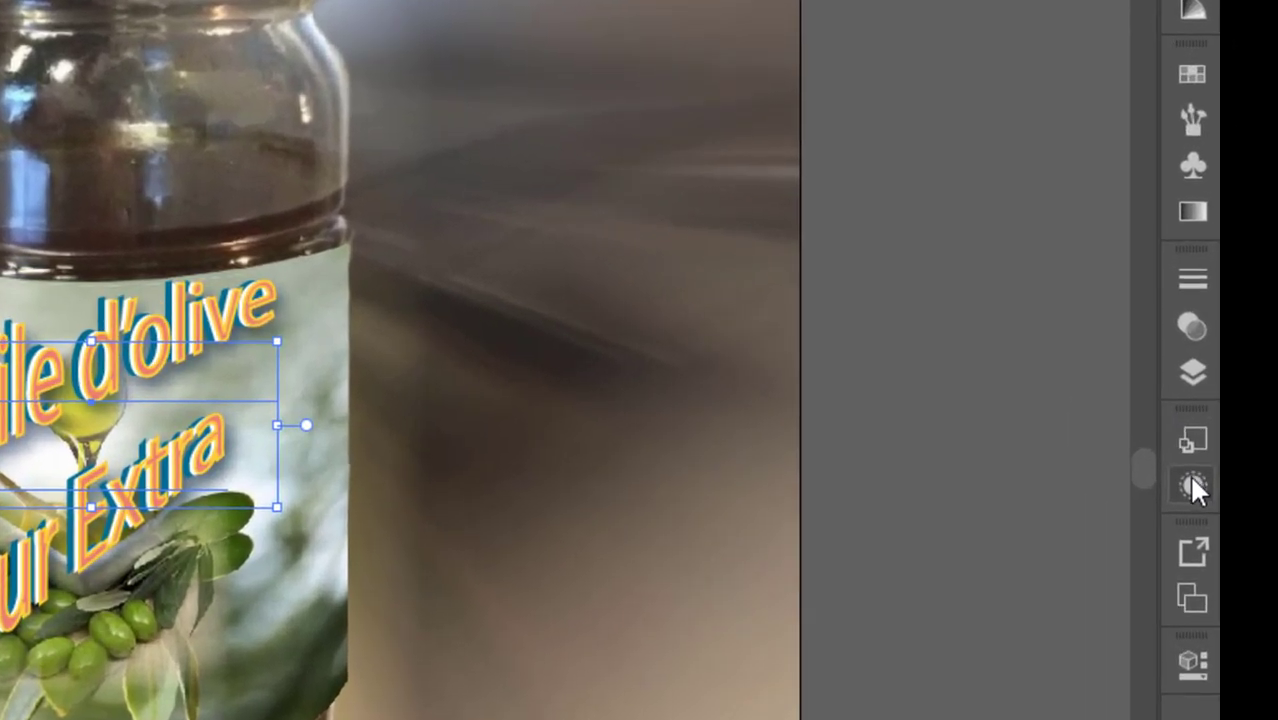
{"action": "left_click", "coordinate": [1261, 391]}
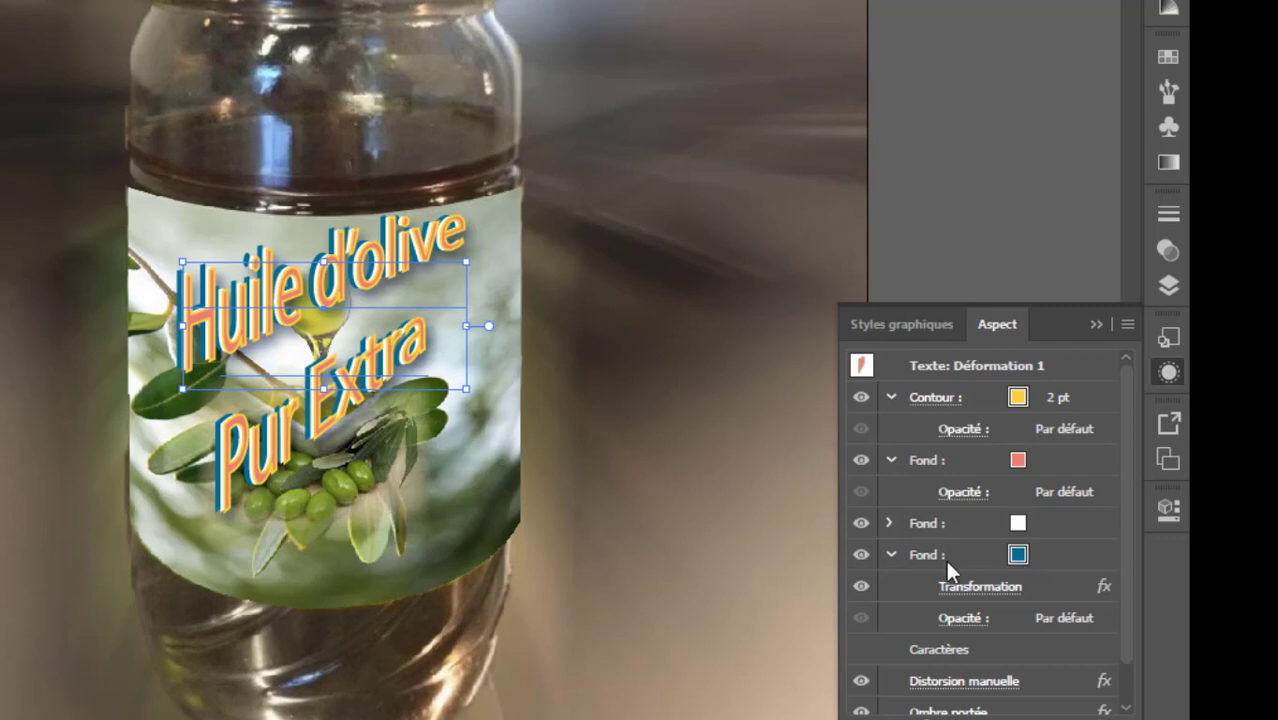
{"action": "left_click", "coordinate": [1020, 558]}
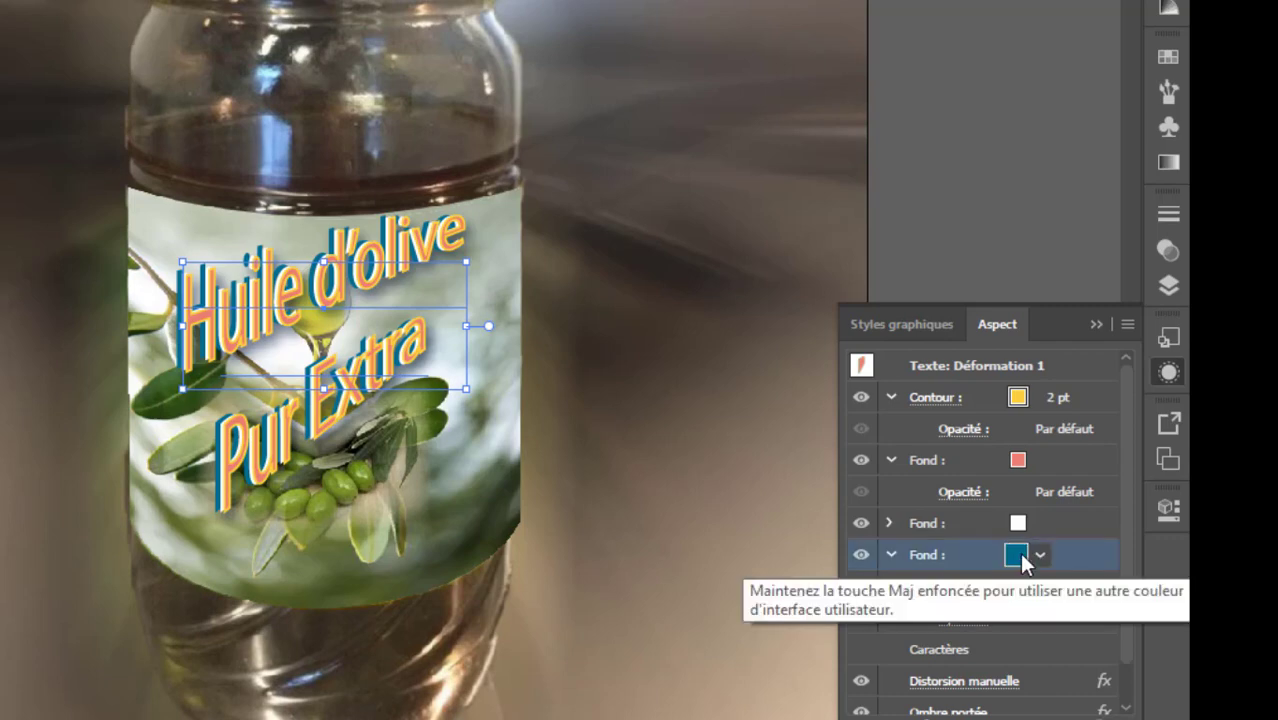
{"action": "left_click", "coordinate": [1020, 558]}
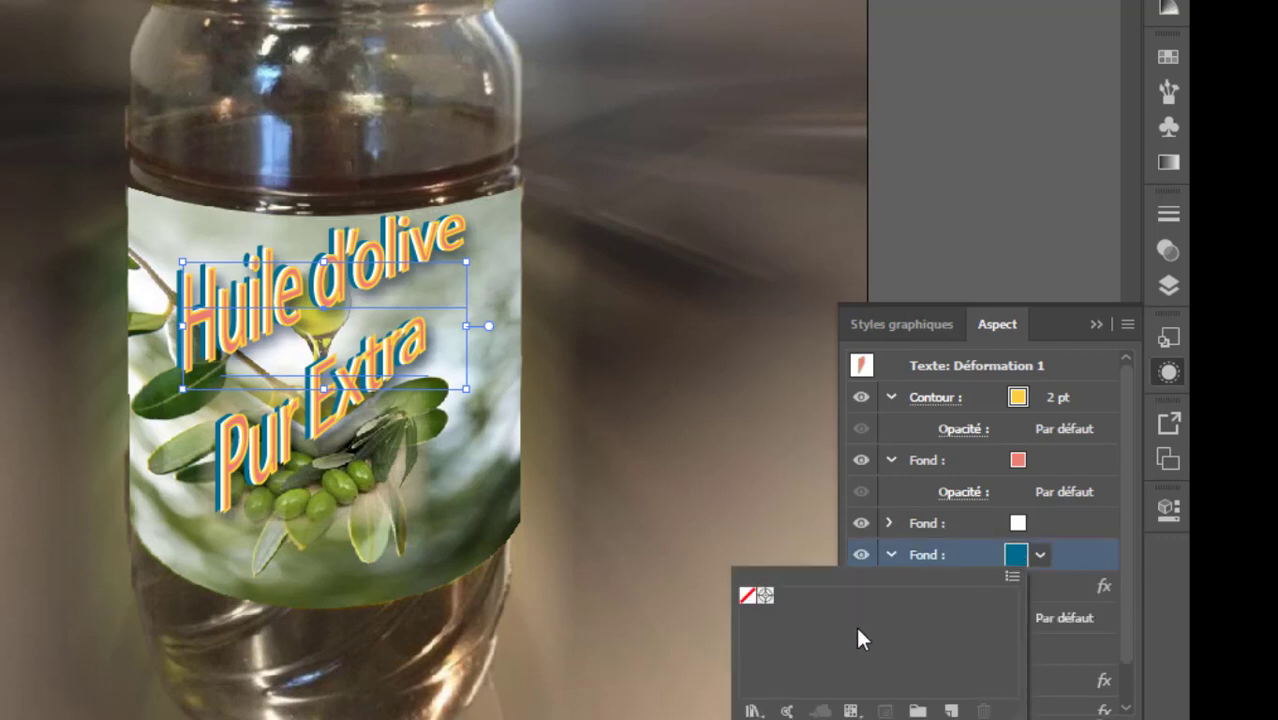
{"action": "left_click", "coordinate": [753, 710]}
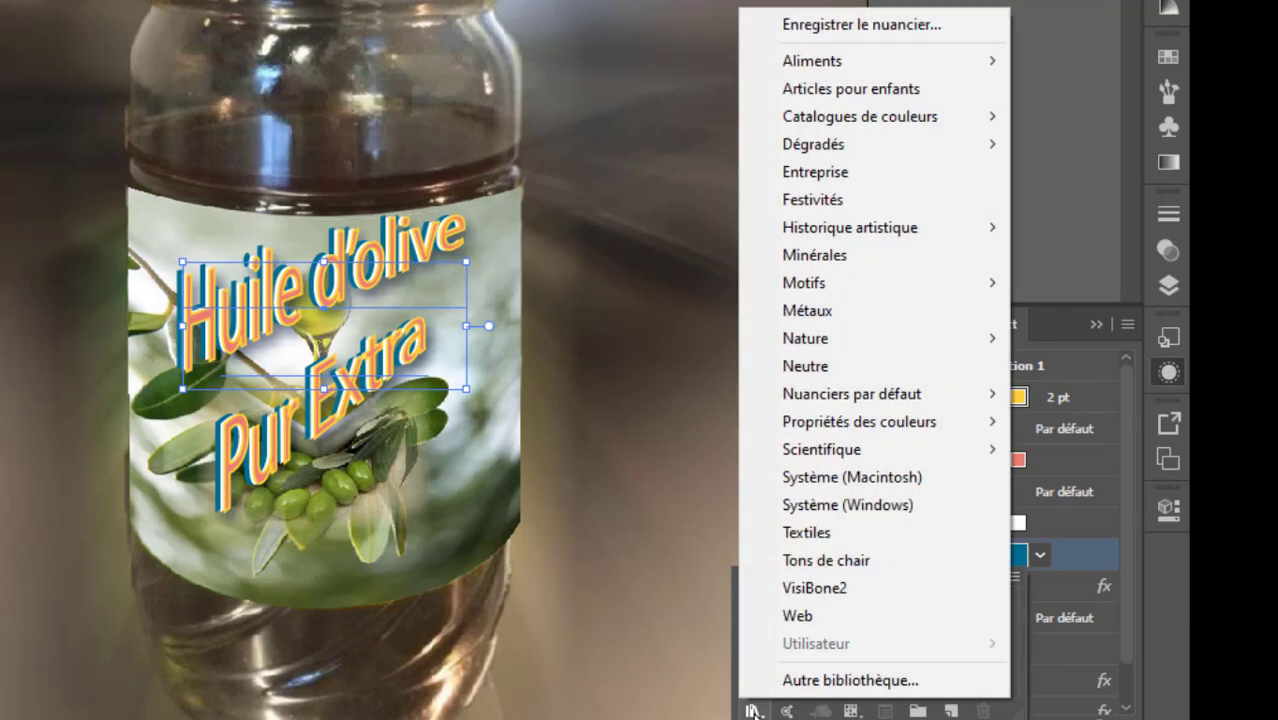
{"action": "mouse_move", "coordinate": [927, 397]}
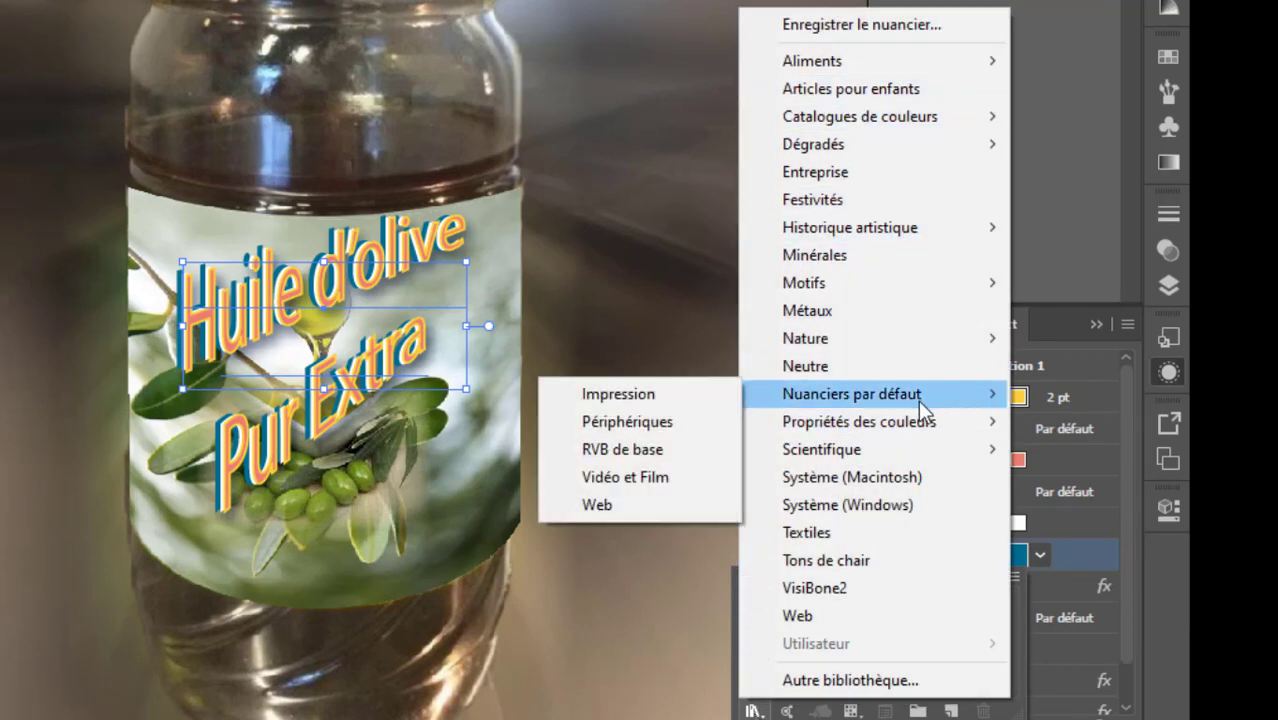
{"action": "left_click", "coordinate": [644, 395]}
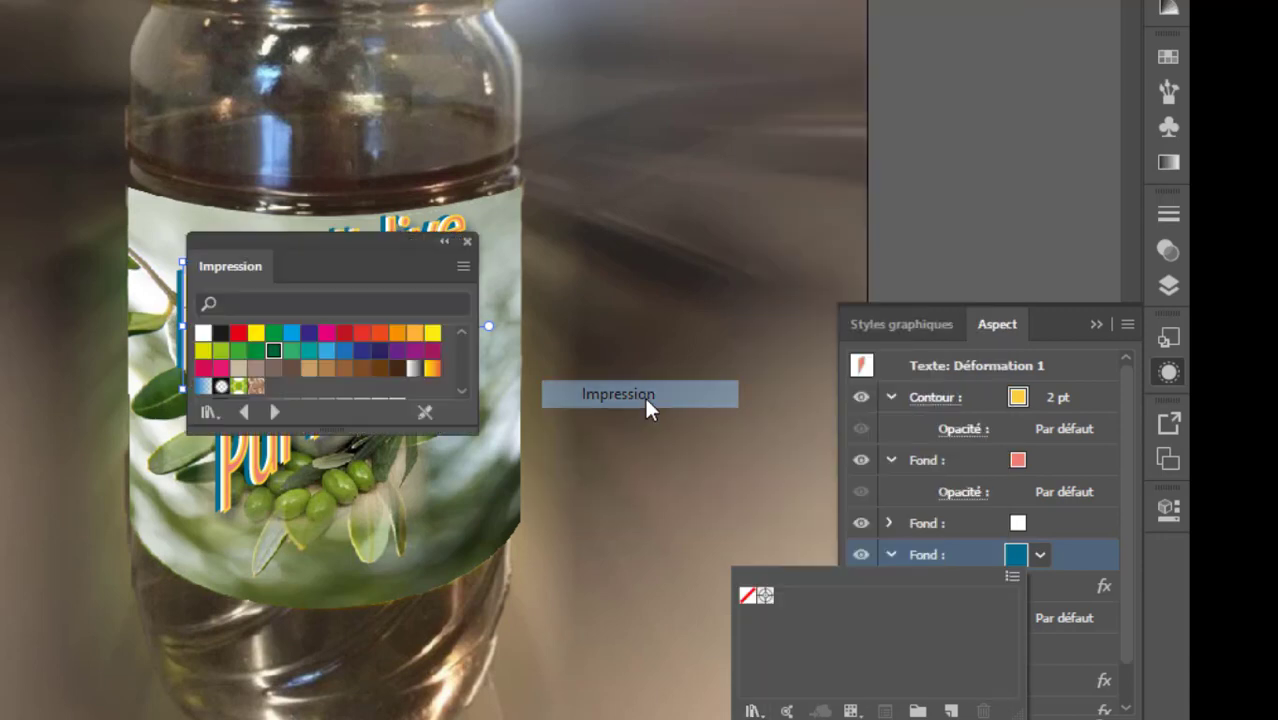
{"action": "left_click", "coordinate": [346, 238]}
{"action": "left_click_drag", "start_coordinate": [342, 246], "coordinate": [707, 44]}
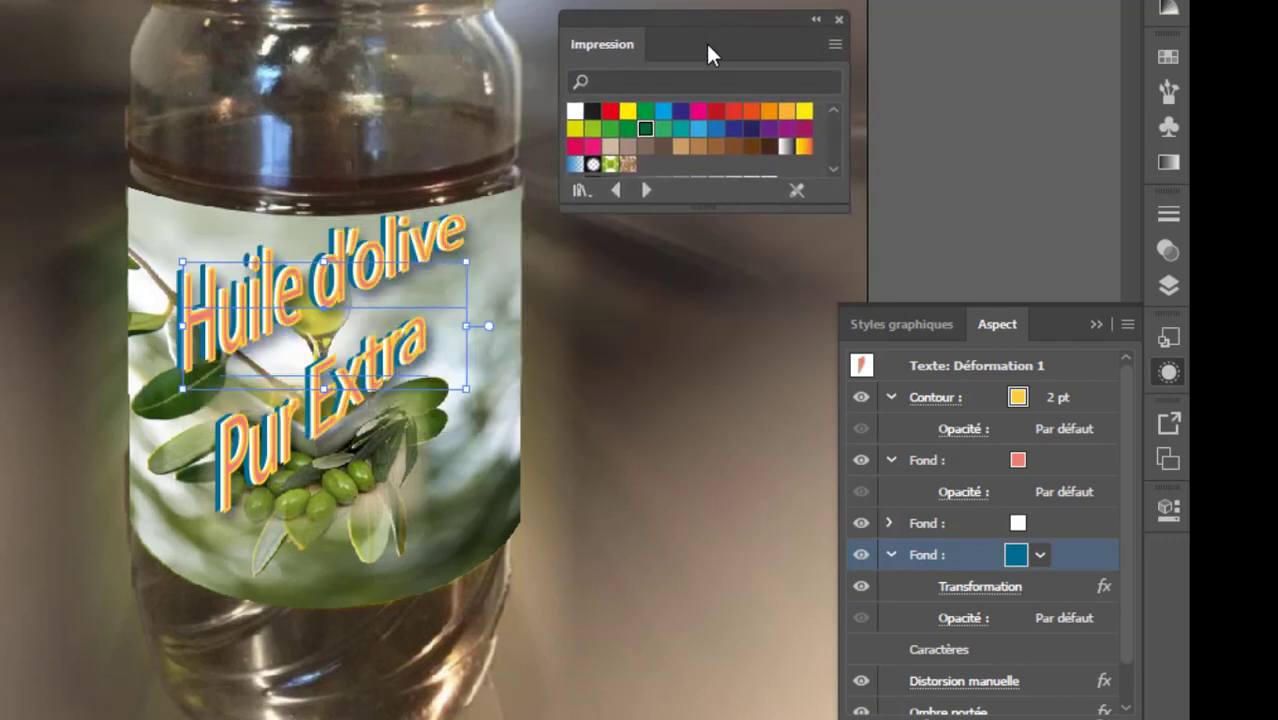
Change the title's blue fill to the dark green Impression swatch, and close the swatch library and appearance settings
{"action": "left_click", "coordinate": [645, 130]}
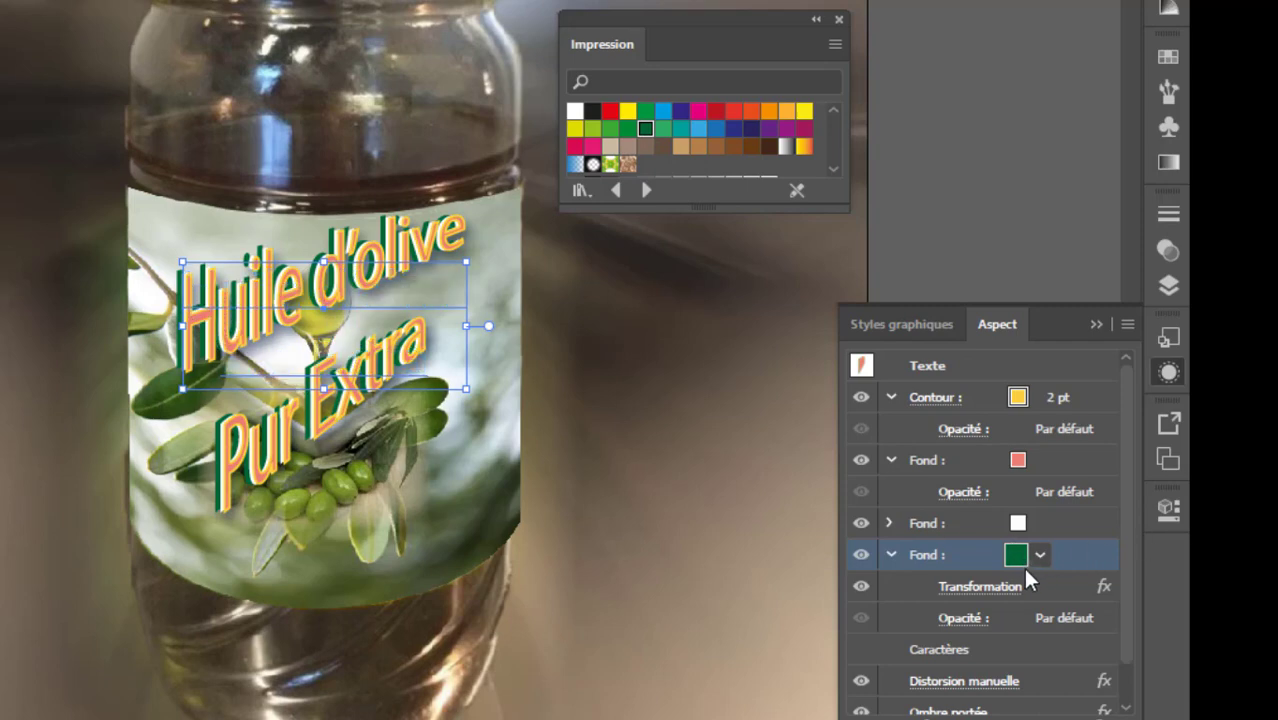
{"action": "left_click", "coordinate": [839, 18]}
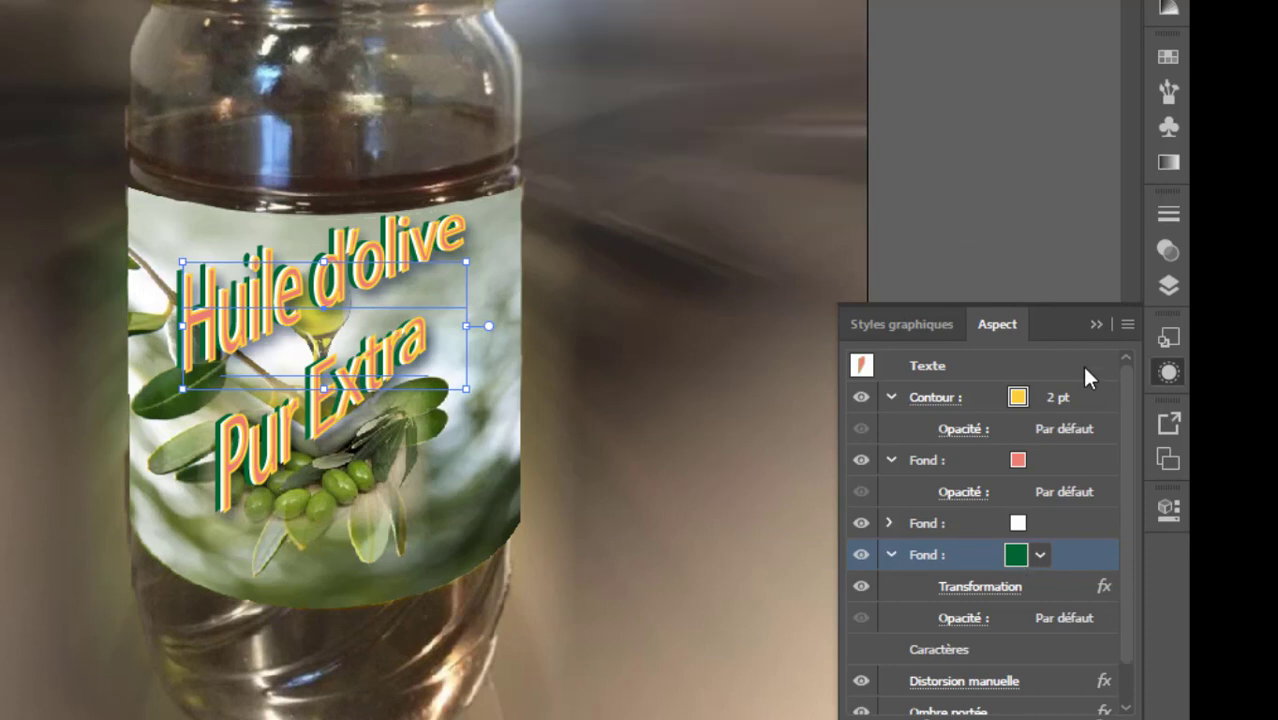
{"action": "left_click", "coordinate": [1096, 323]}
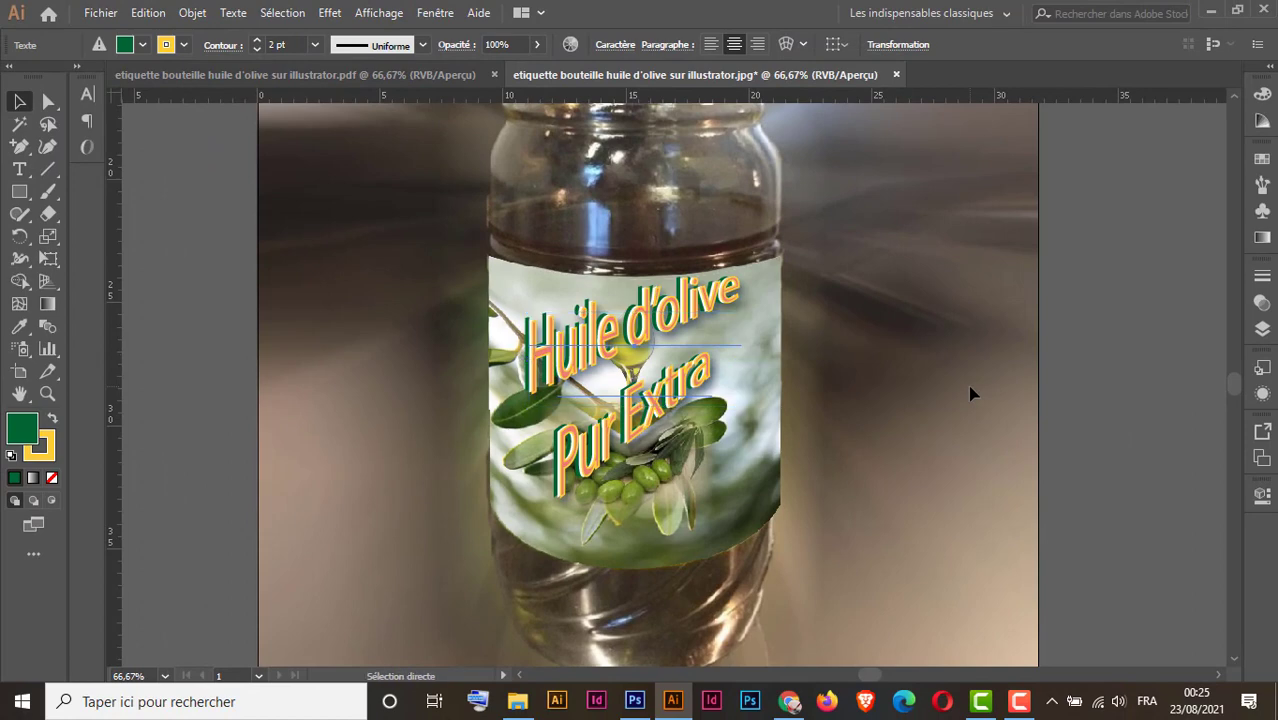
{"action": "key", "text": "ctrl+minus"}
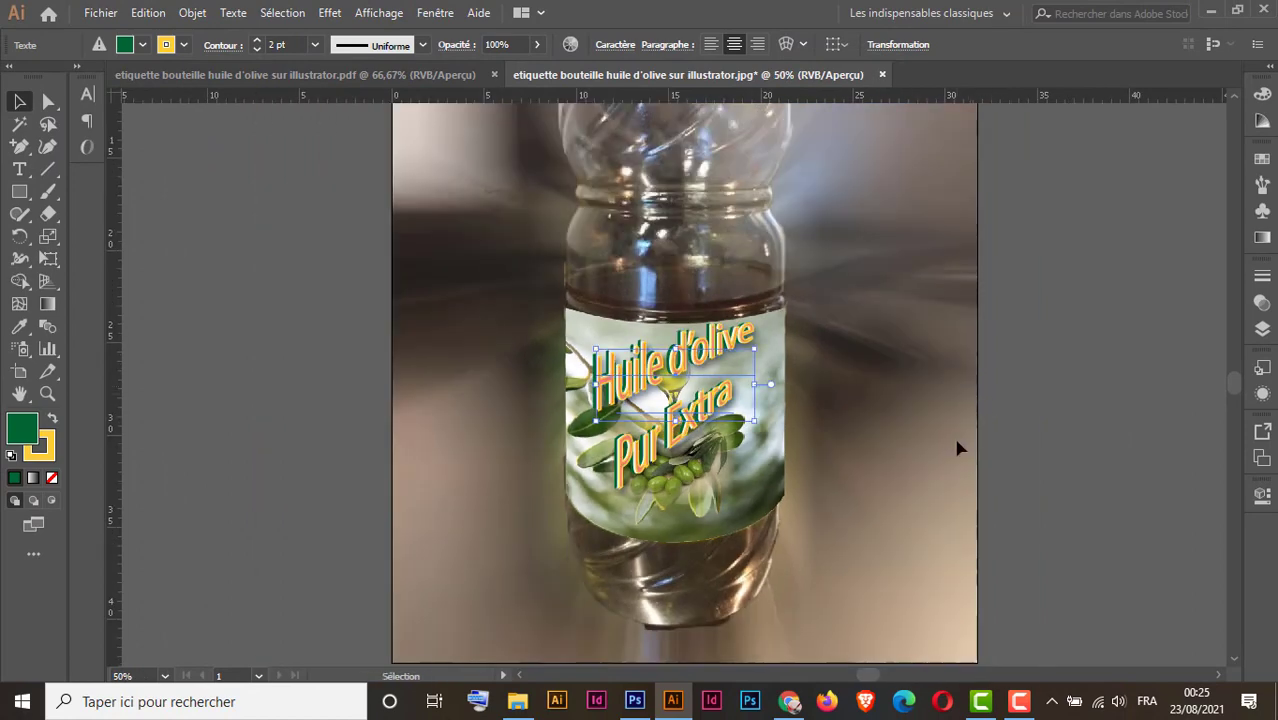